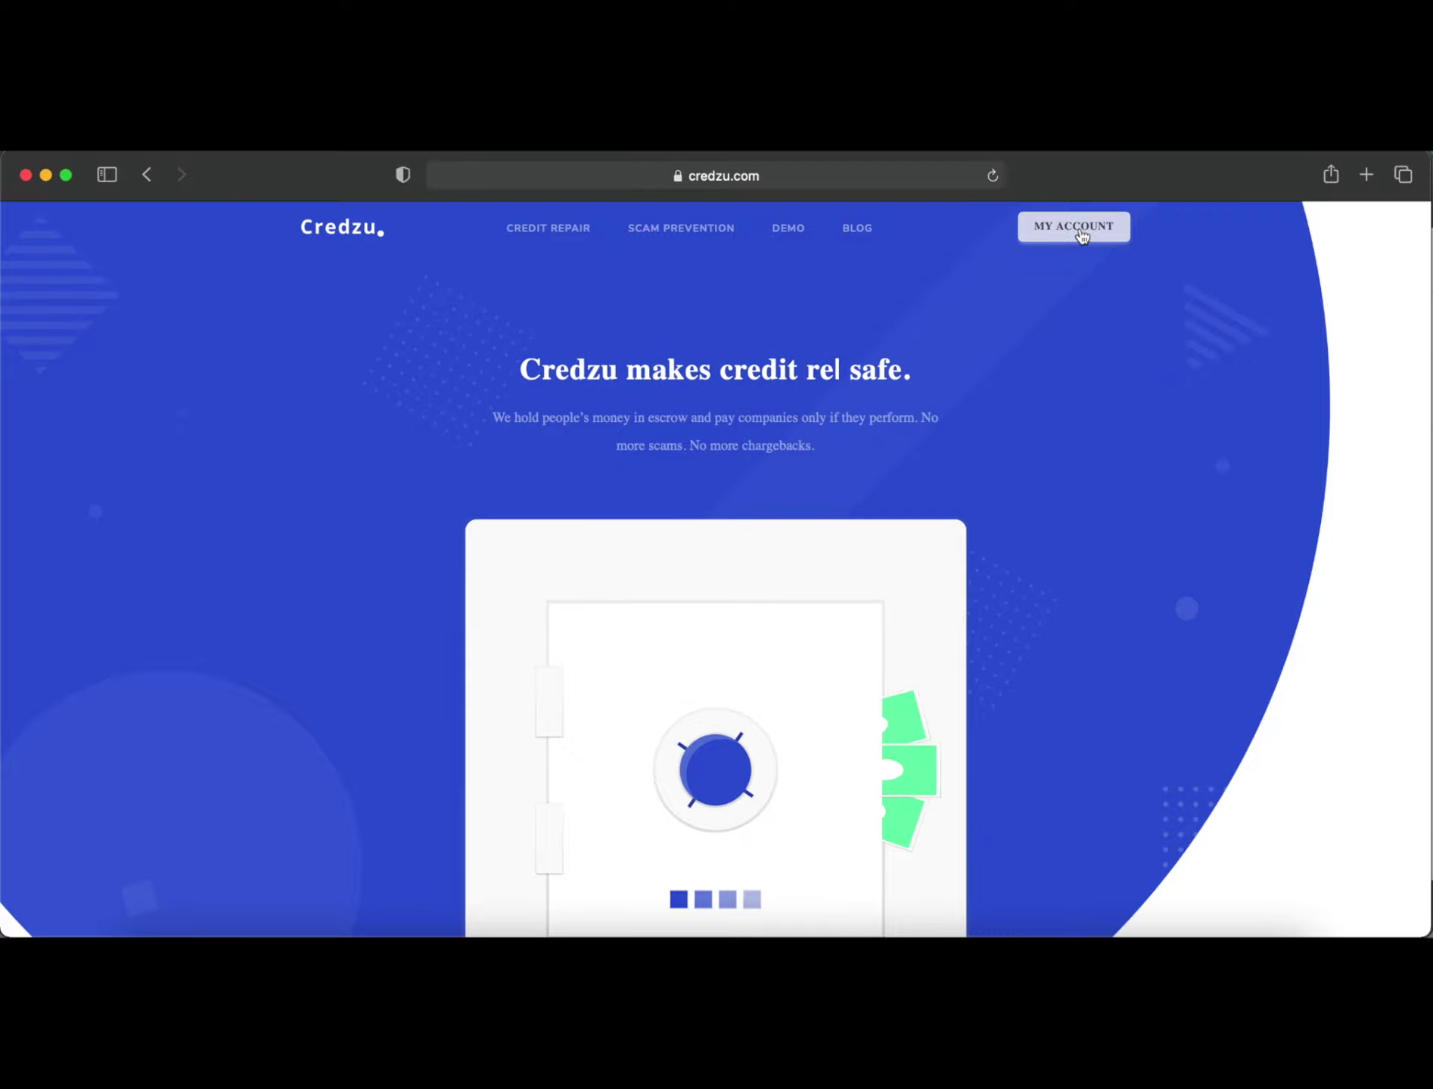
- Open the MY ACCOUNT login page from the Credzu landing page
{"action": "left_click", "coordinate": [1081, 234]}
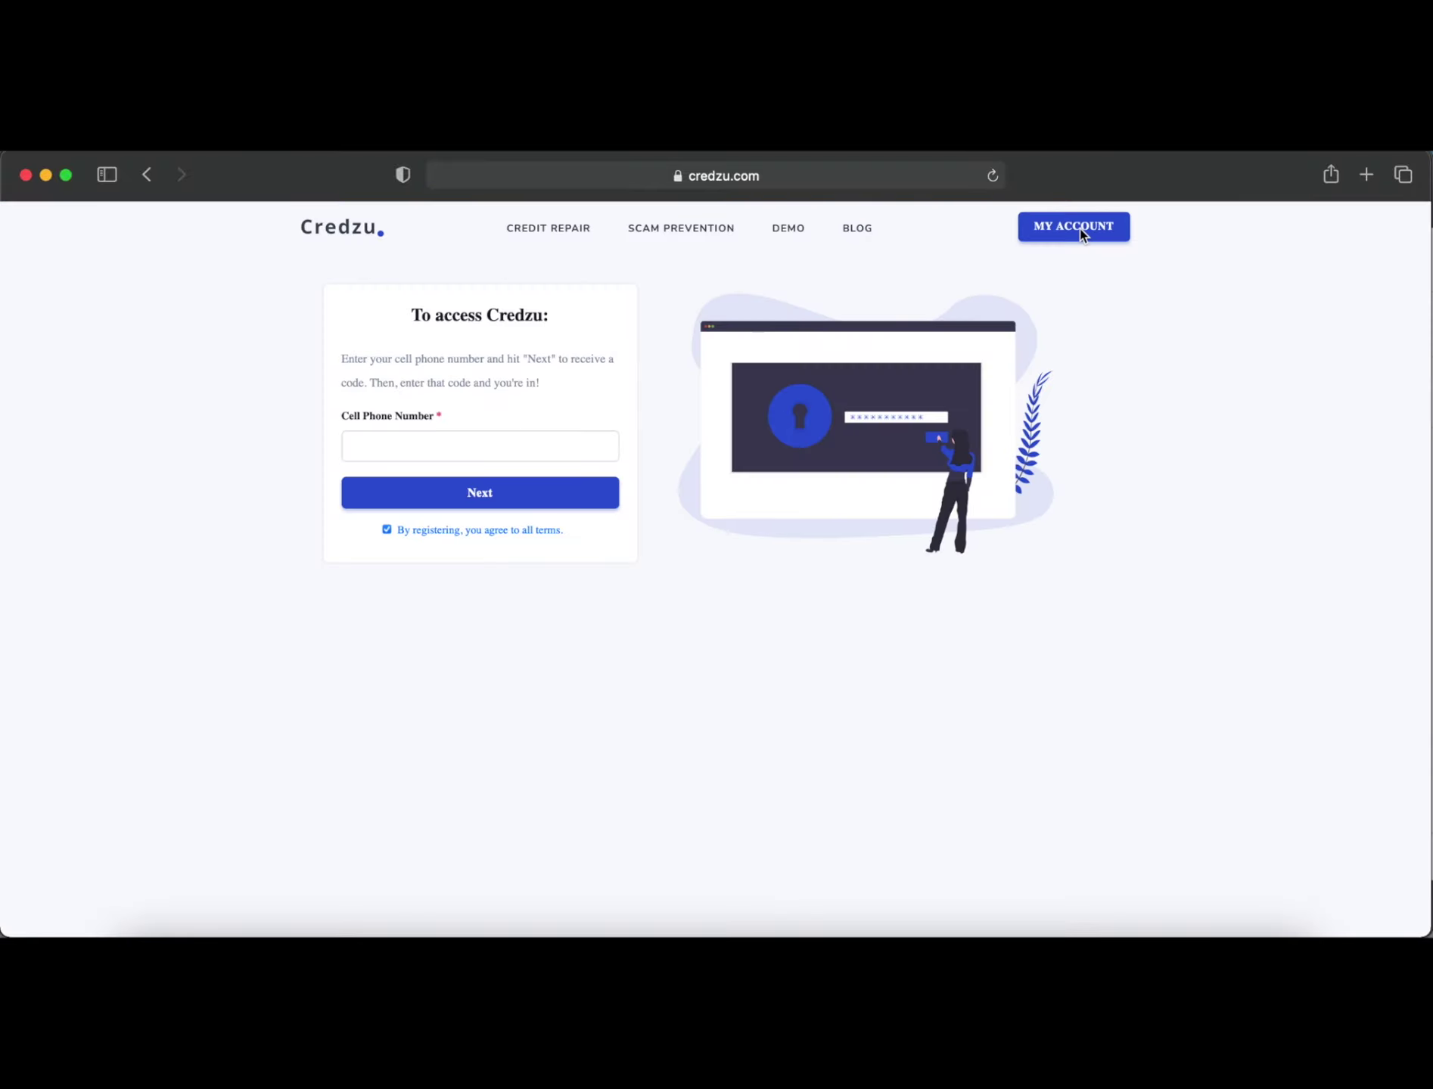
- Sign in with the cell phone number and the one-time code sent to it
{"action": "left_click", "coordinate": [384, 441]}
{"action": "key", "text": "super+v"}
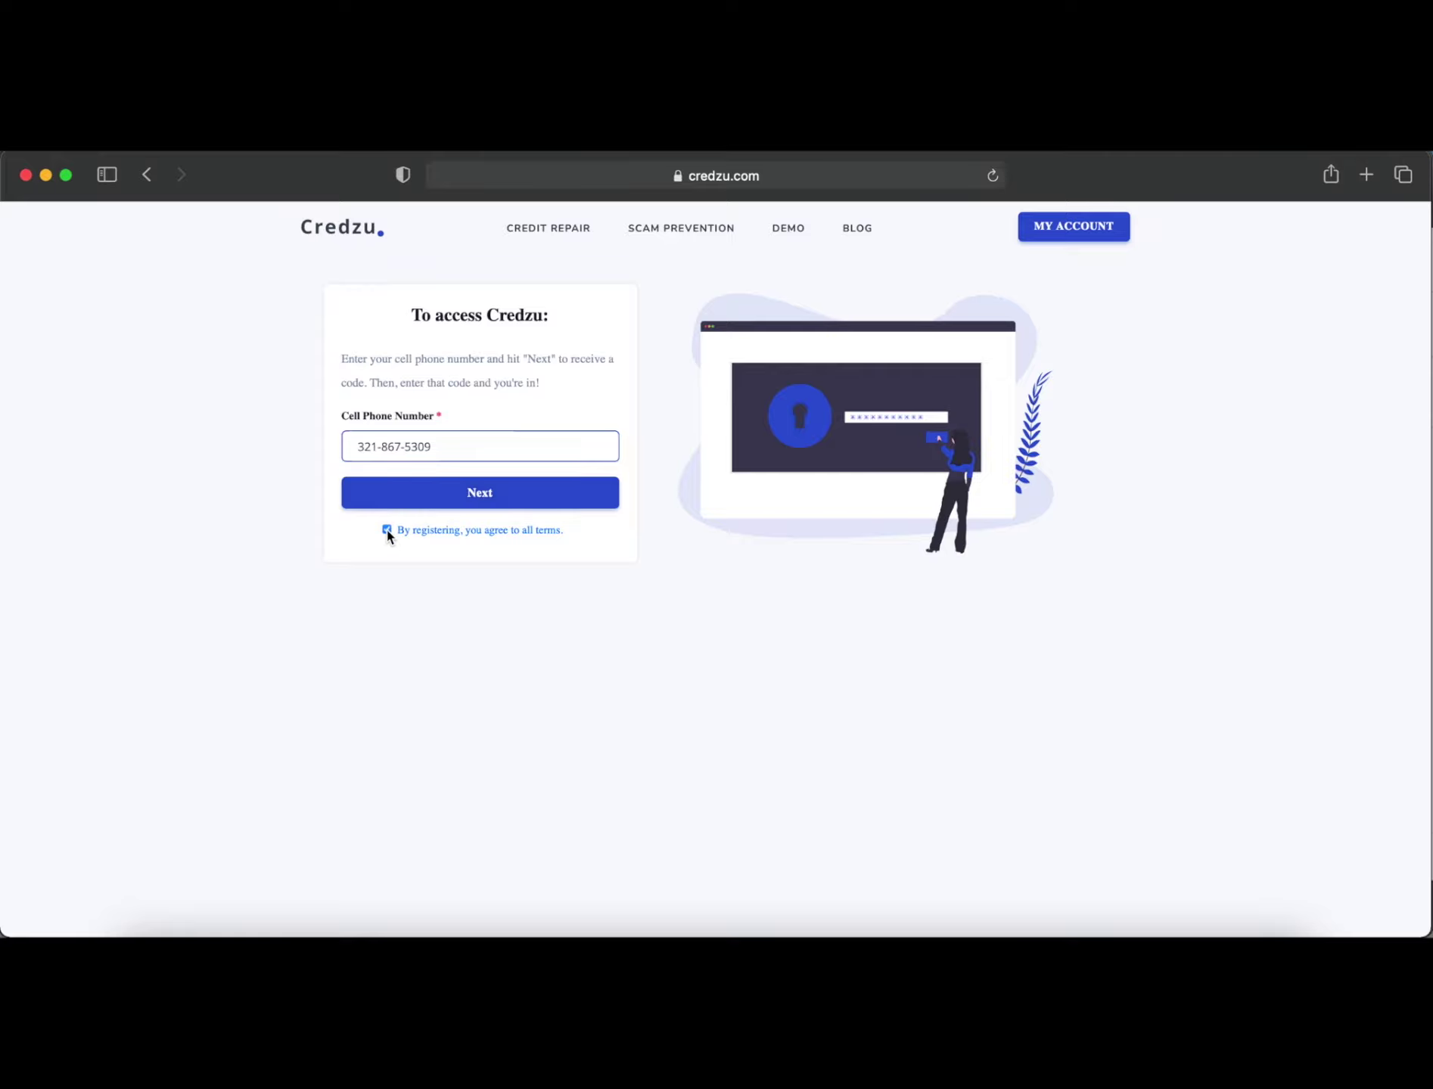
{"action": "left_click", "coordinate": [464, 499]}
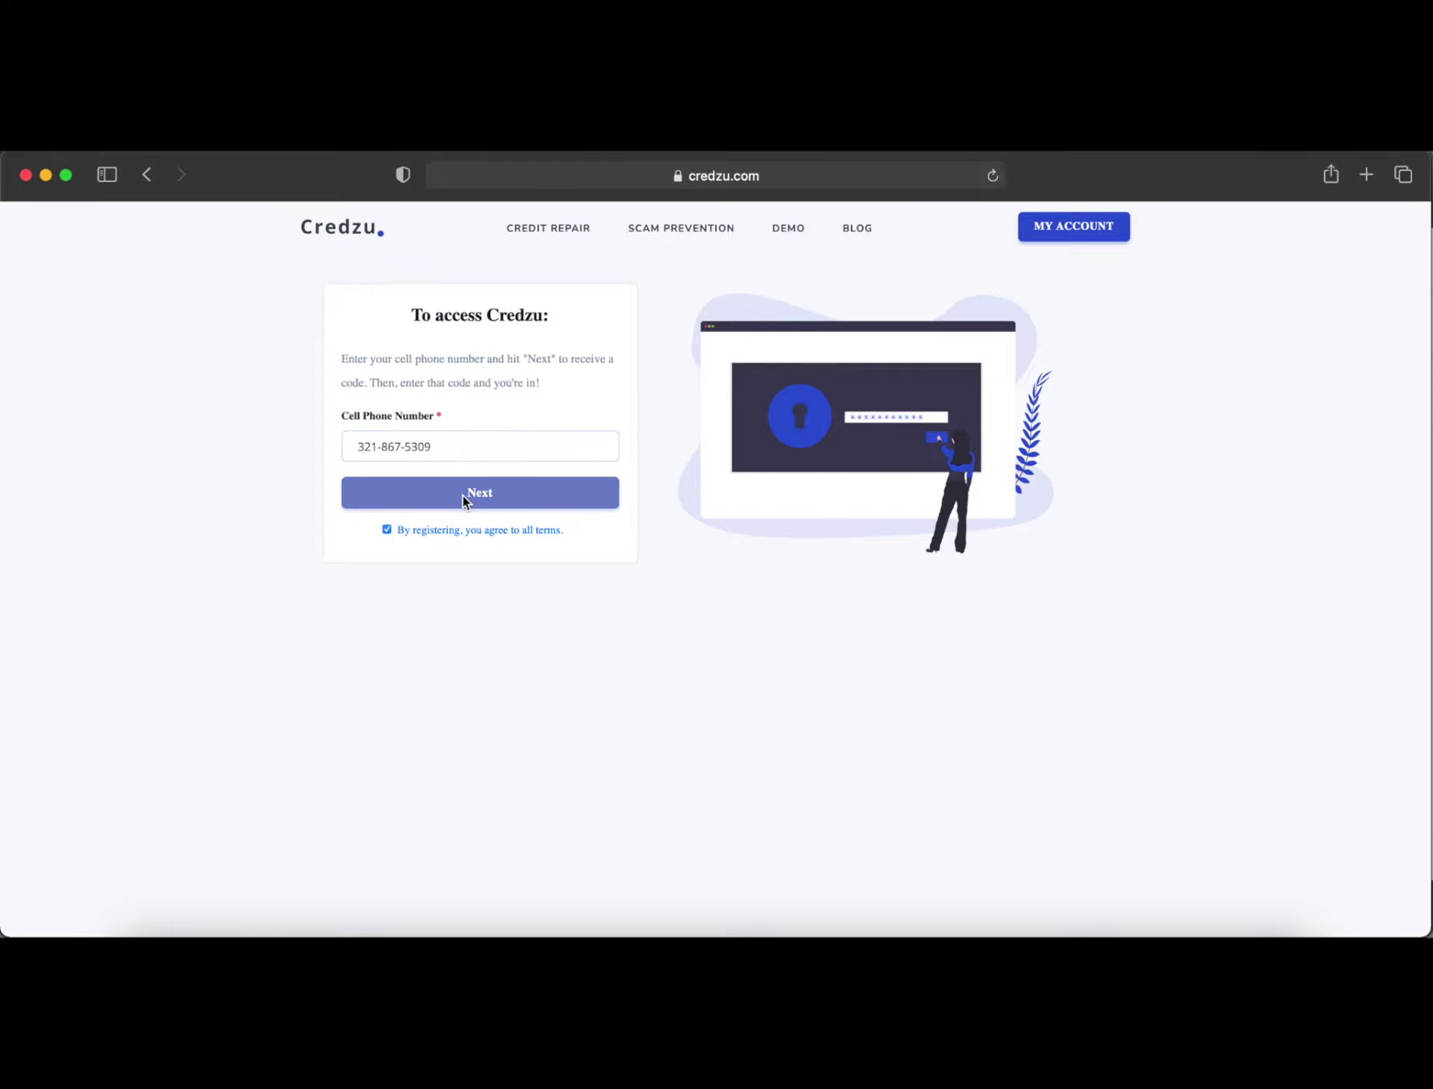
{"action": "left_click", "coordinate": [461, 454]}
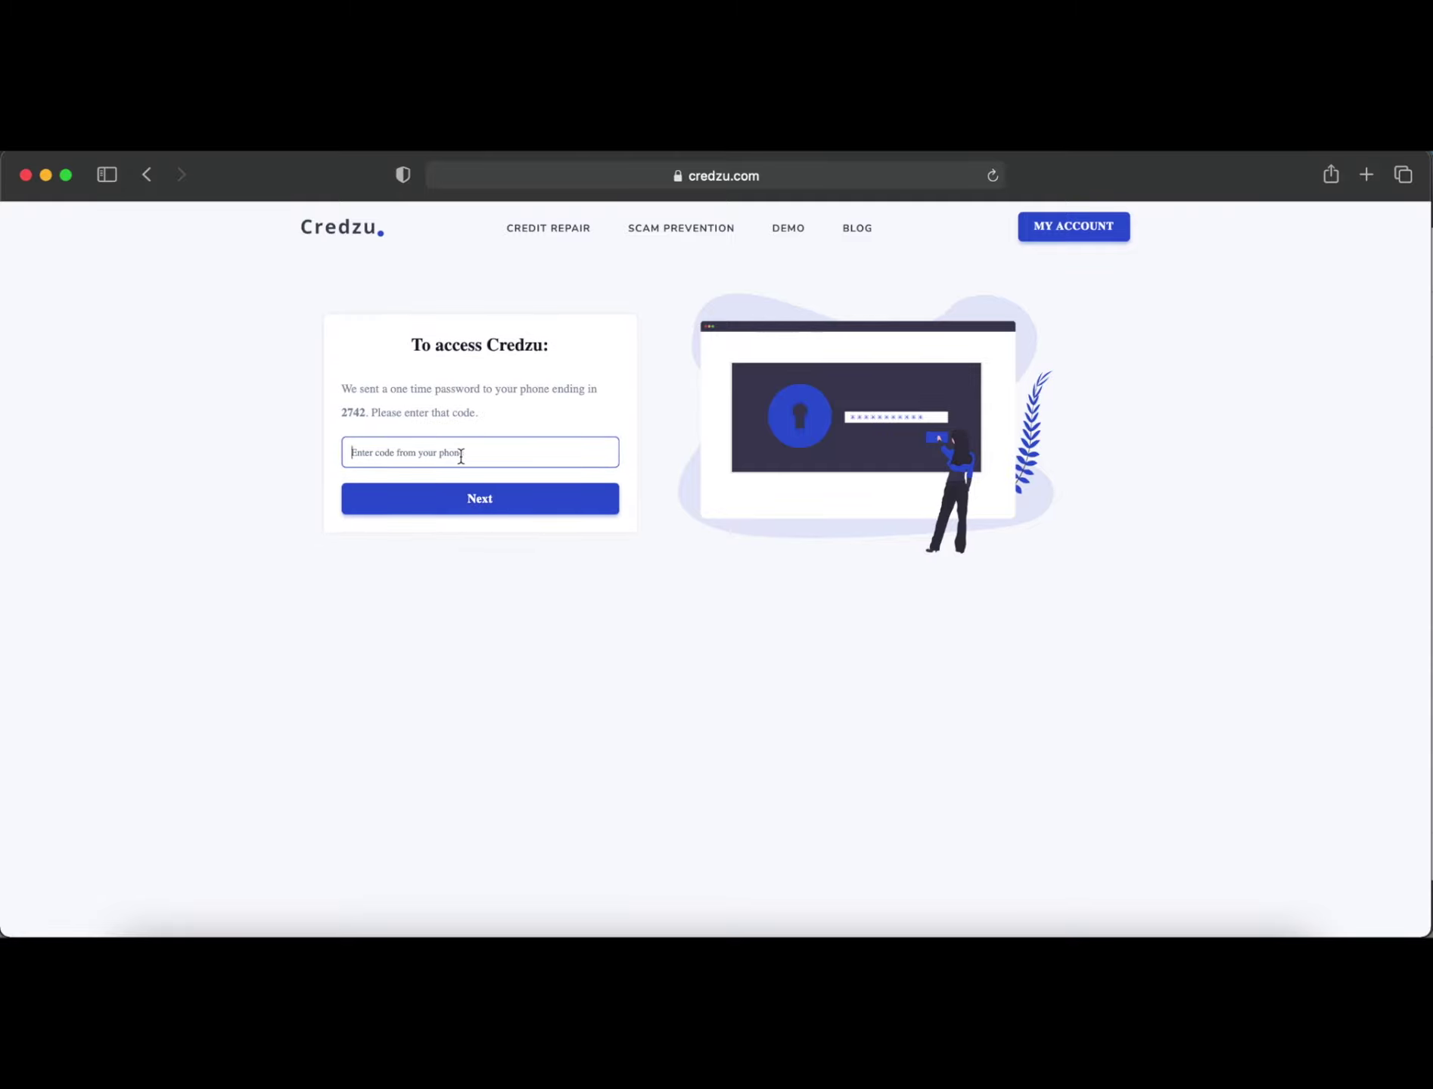
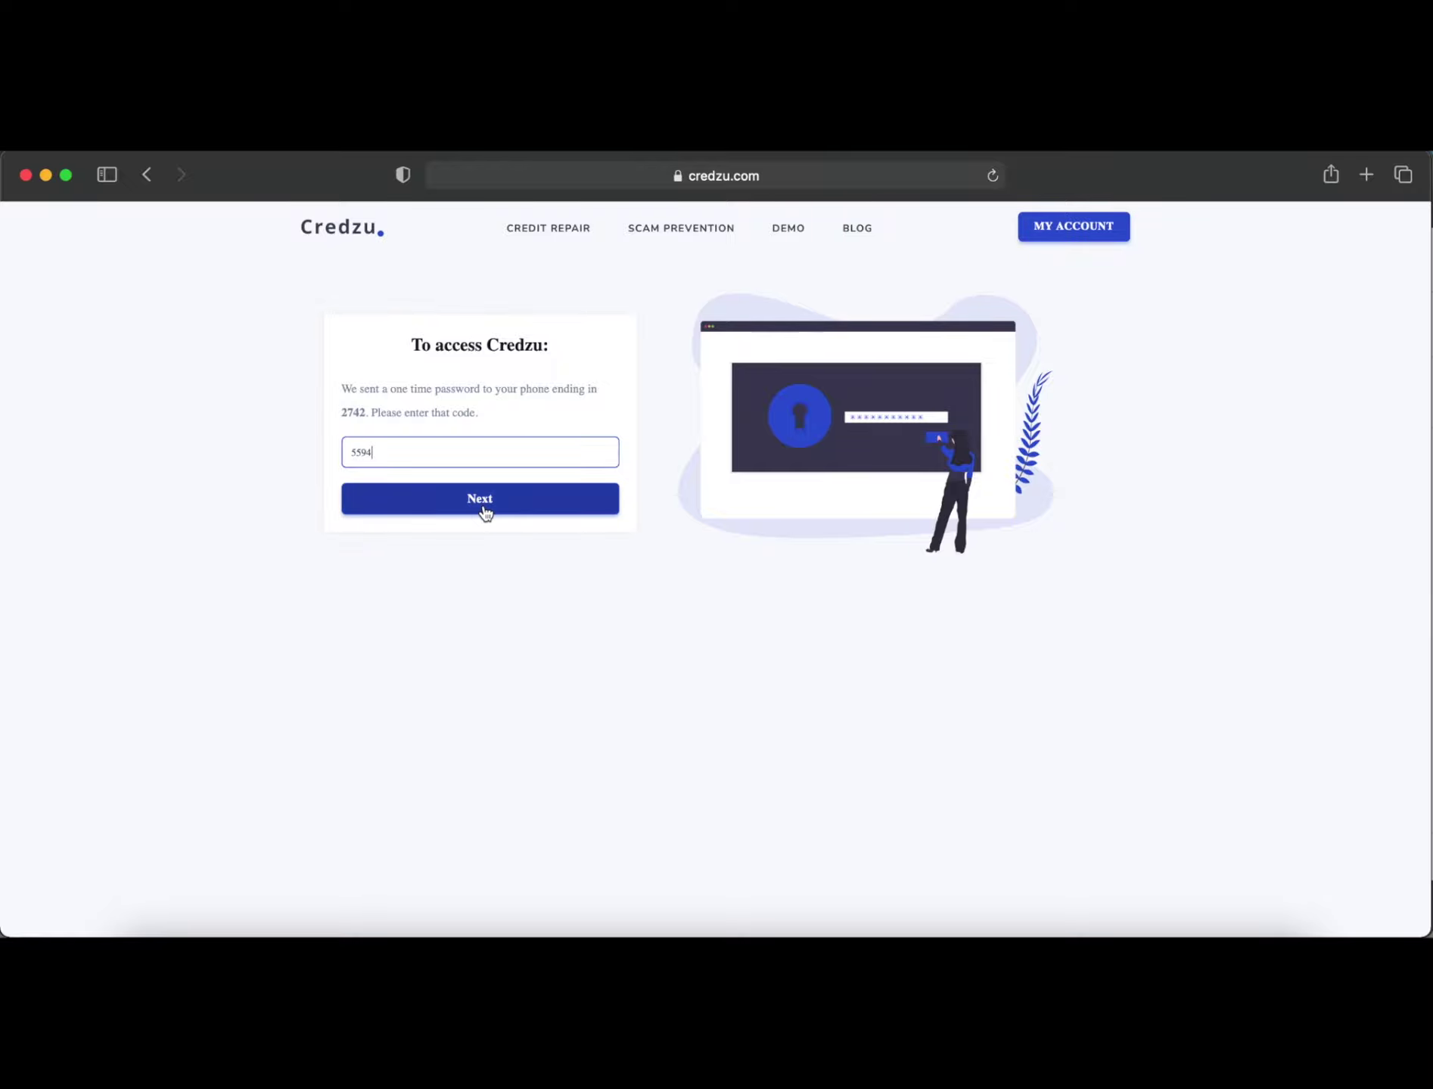
{"action": "left_click", "coordinate": [484, 506]}
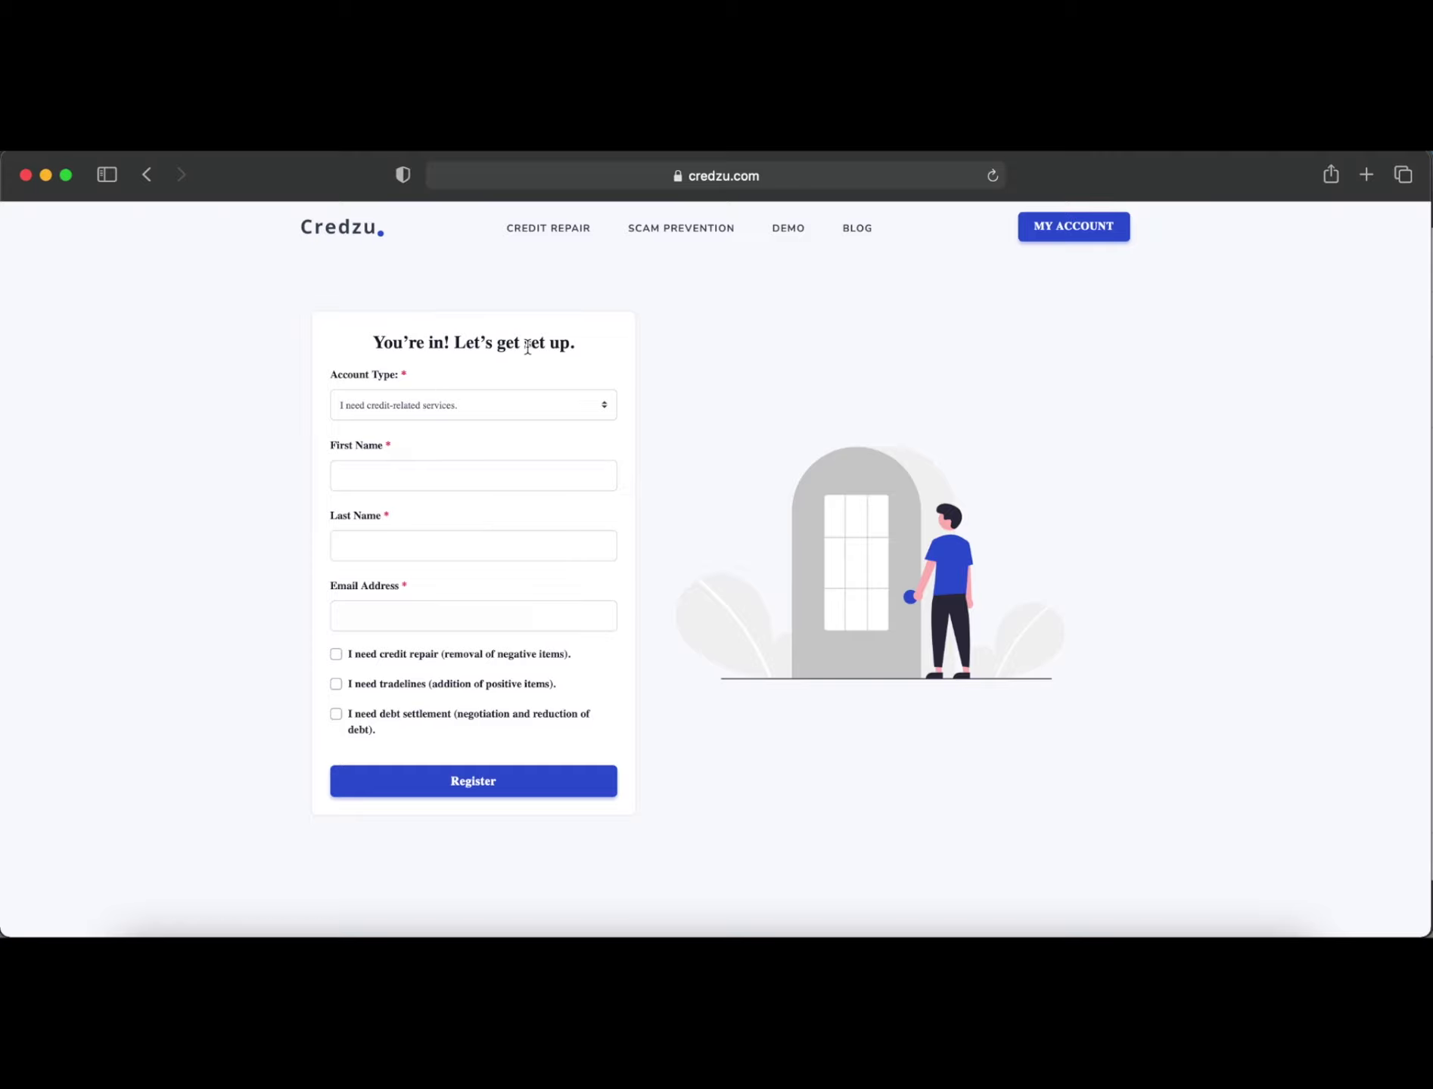
- Register as 'I need credit-related services.' with first and last name and credit repair ticked
{"action": "left_click", "coordinate": [489, 408]}
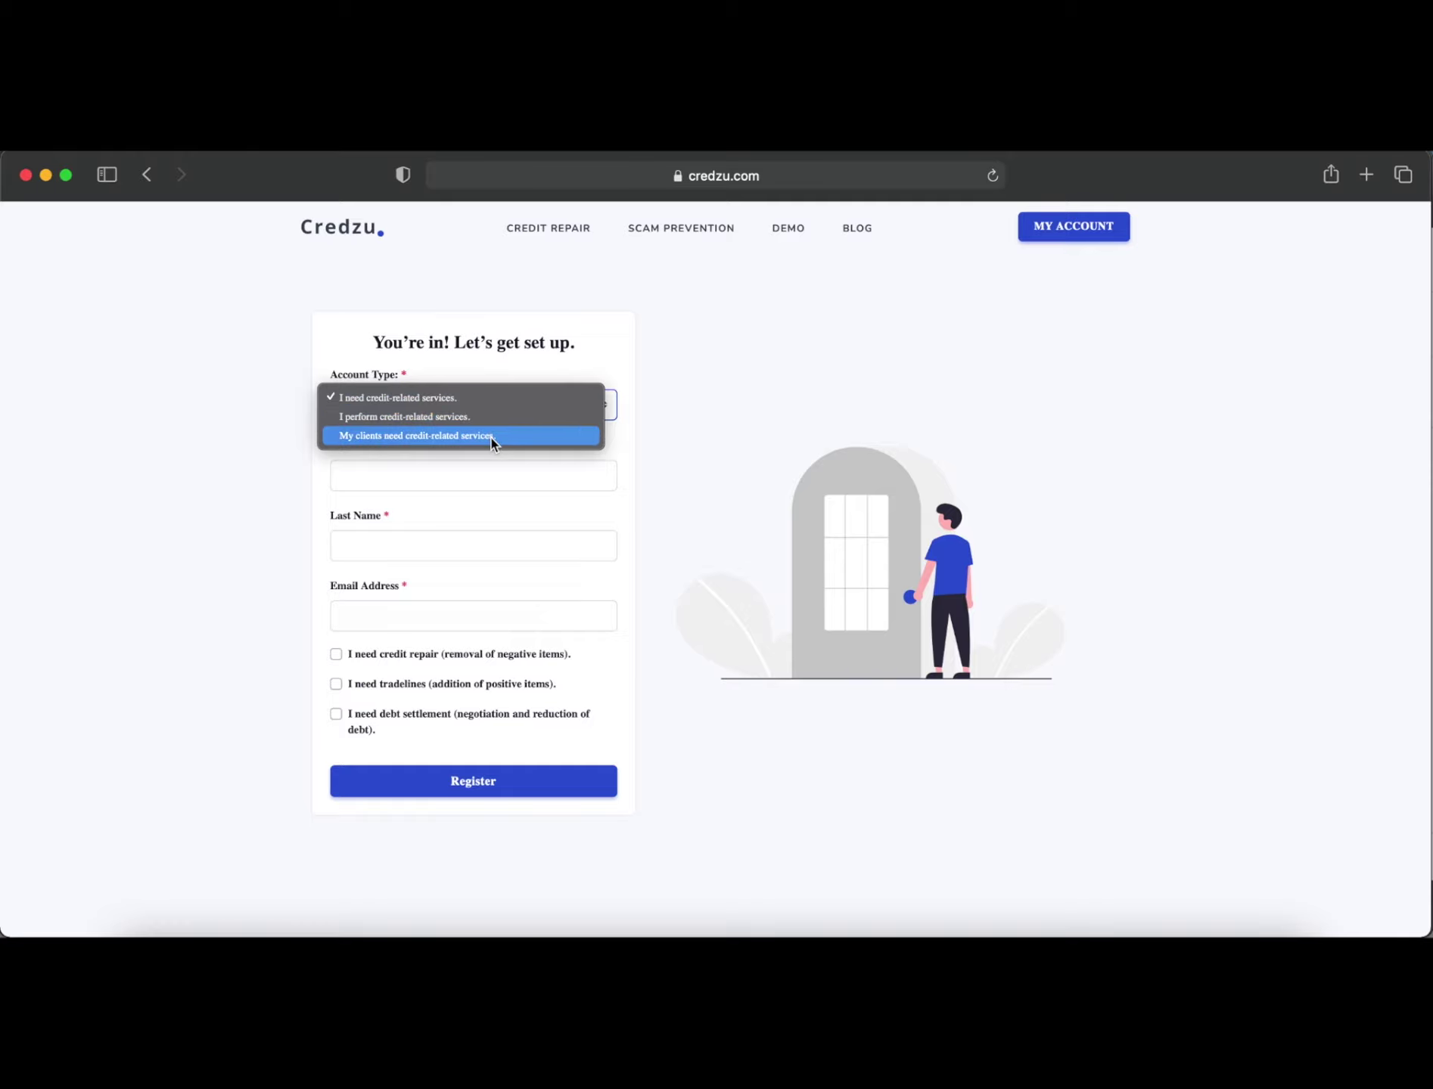
{"action": "left_click", "coordinate": [469, 400]}
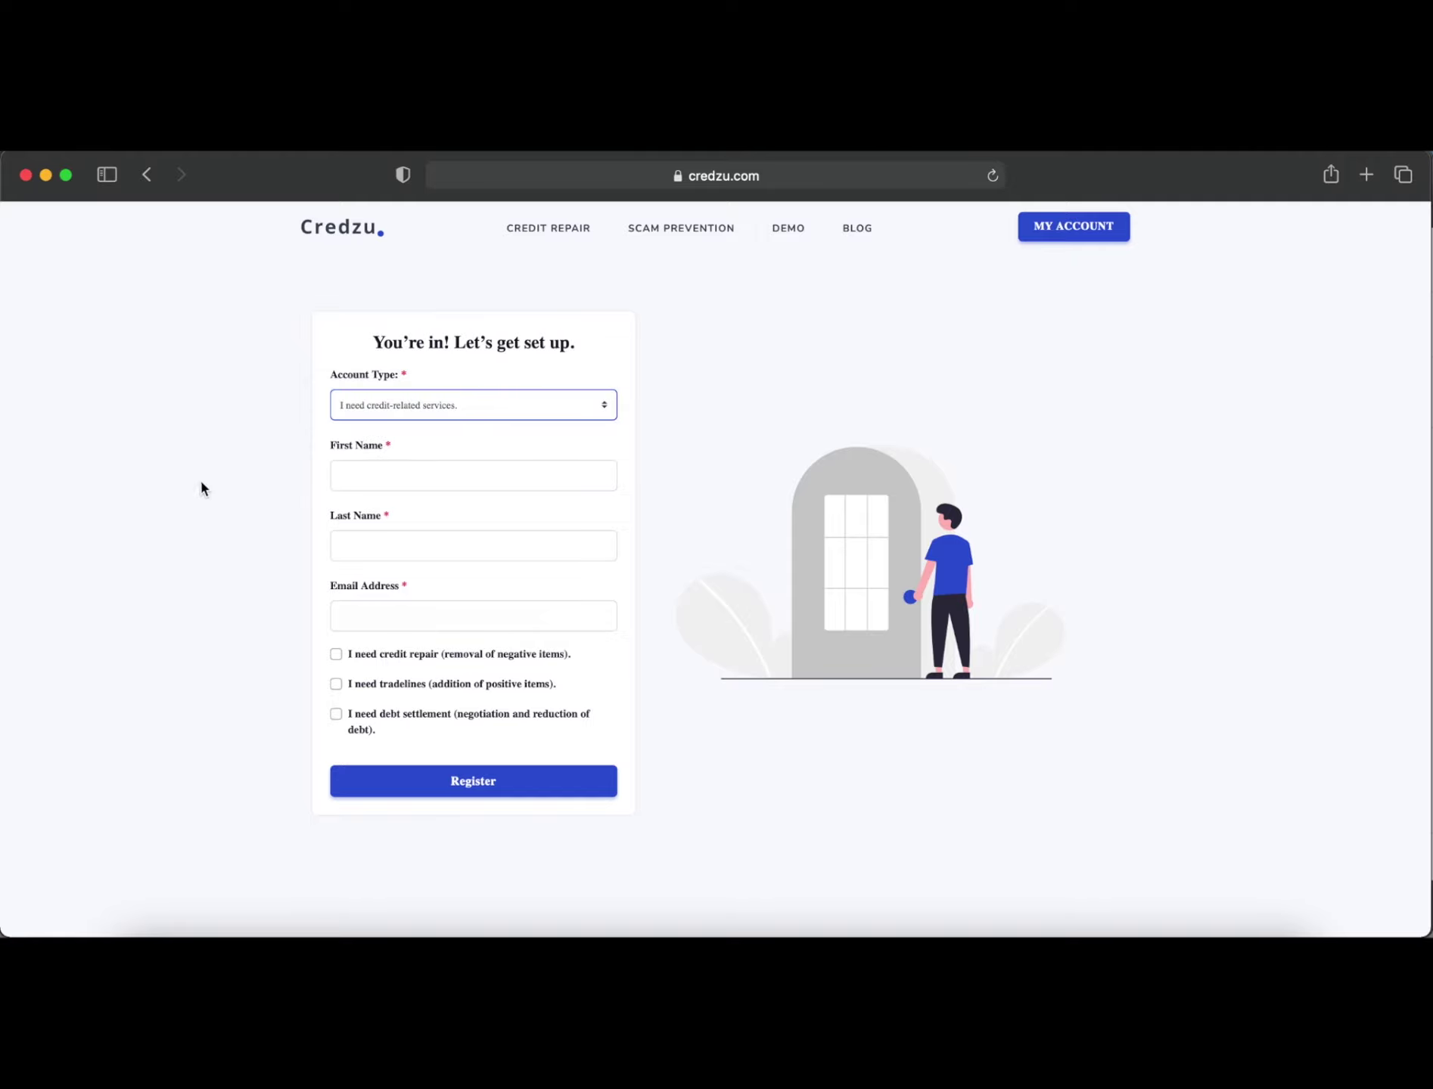
{"action": "left_click", "coordinate": [414, 475]}
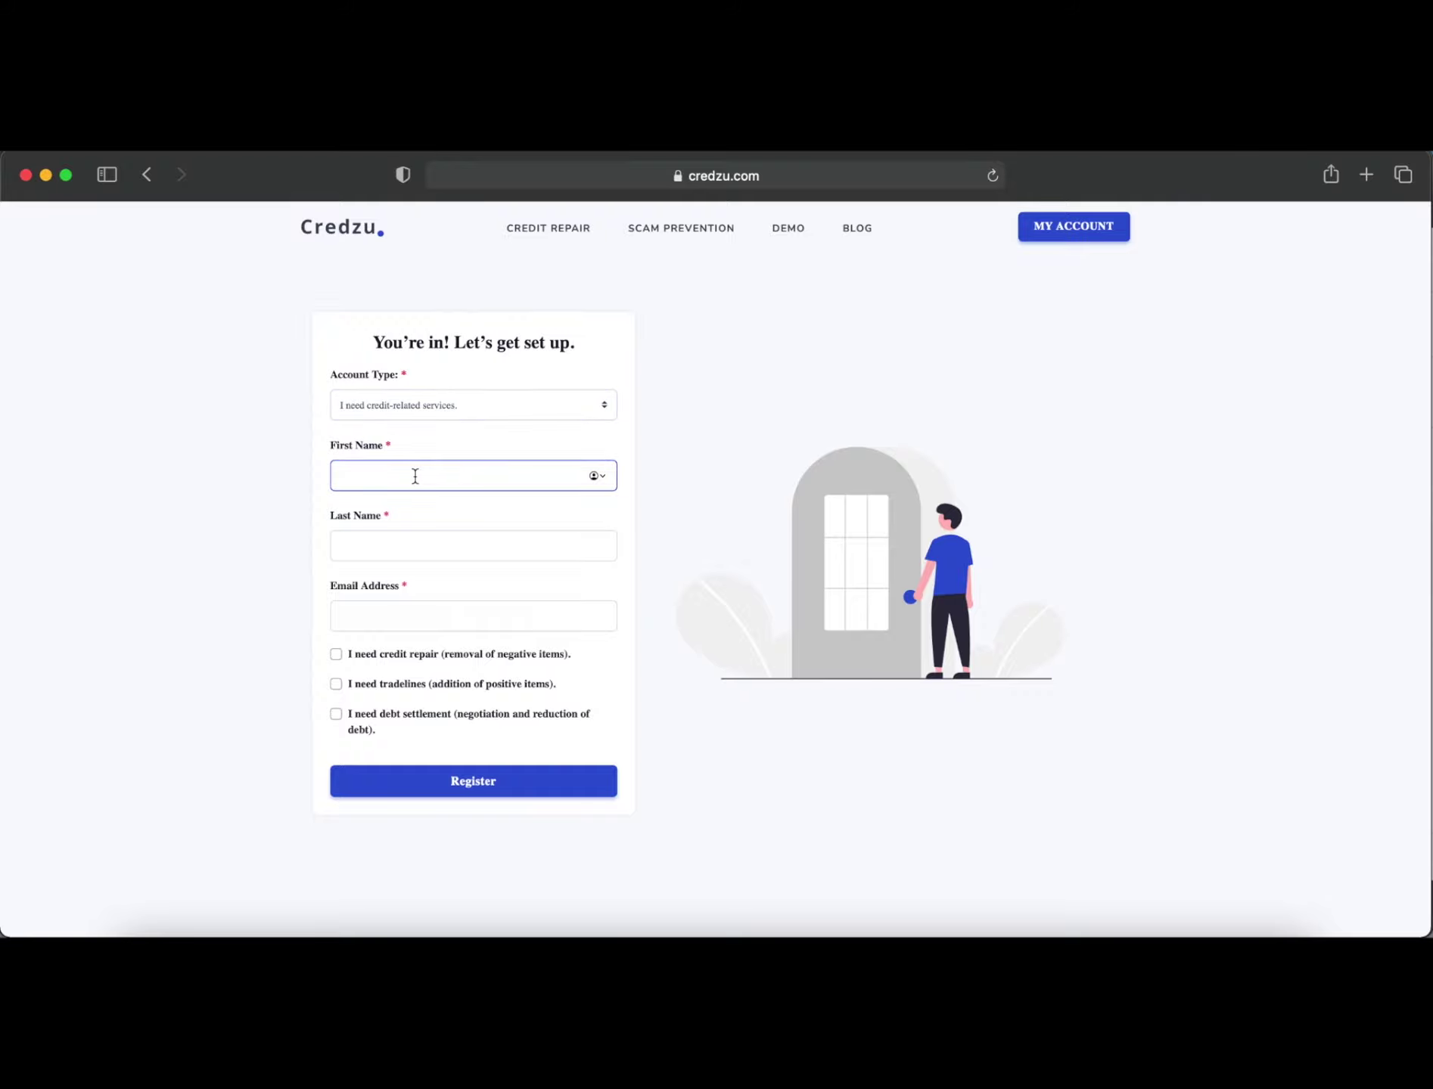
{"action": "key", "text": "Tab"}
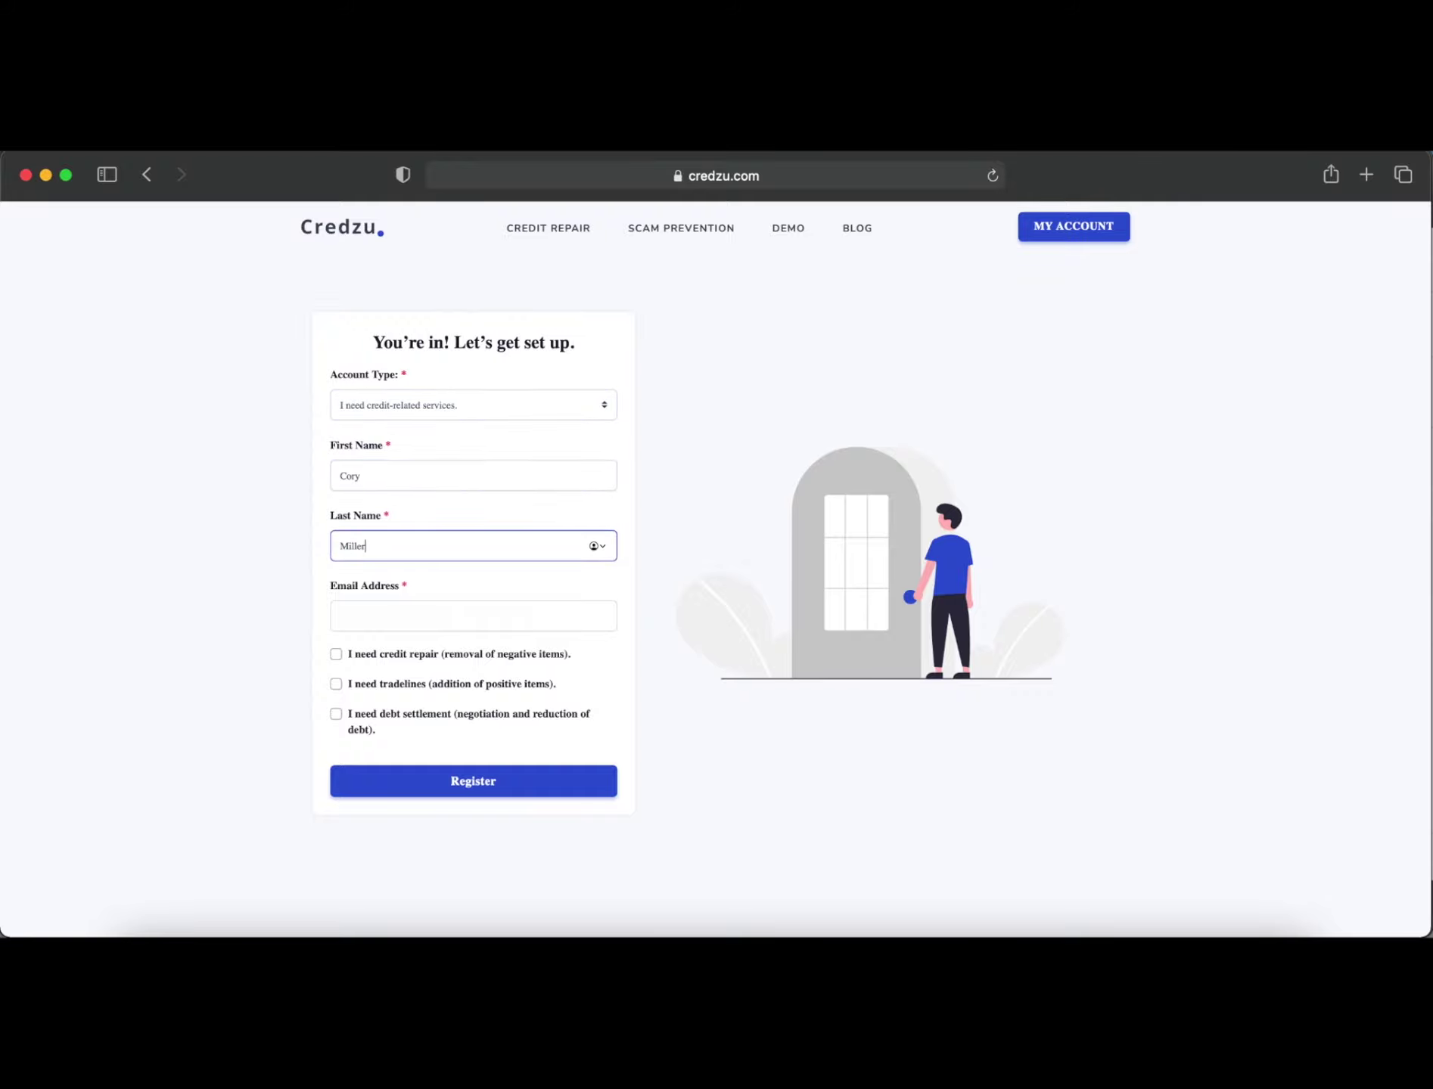
{"action": "key", "text": "Tab"}
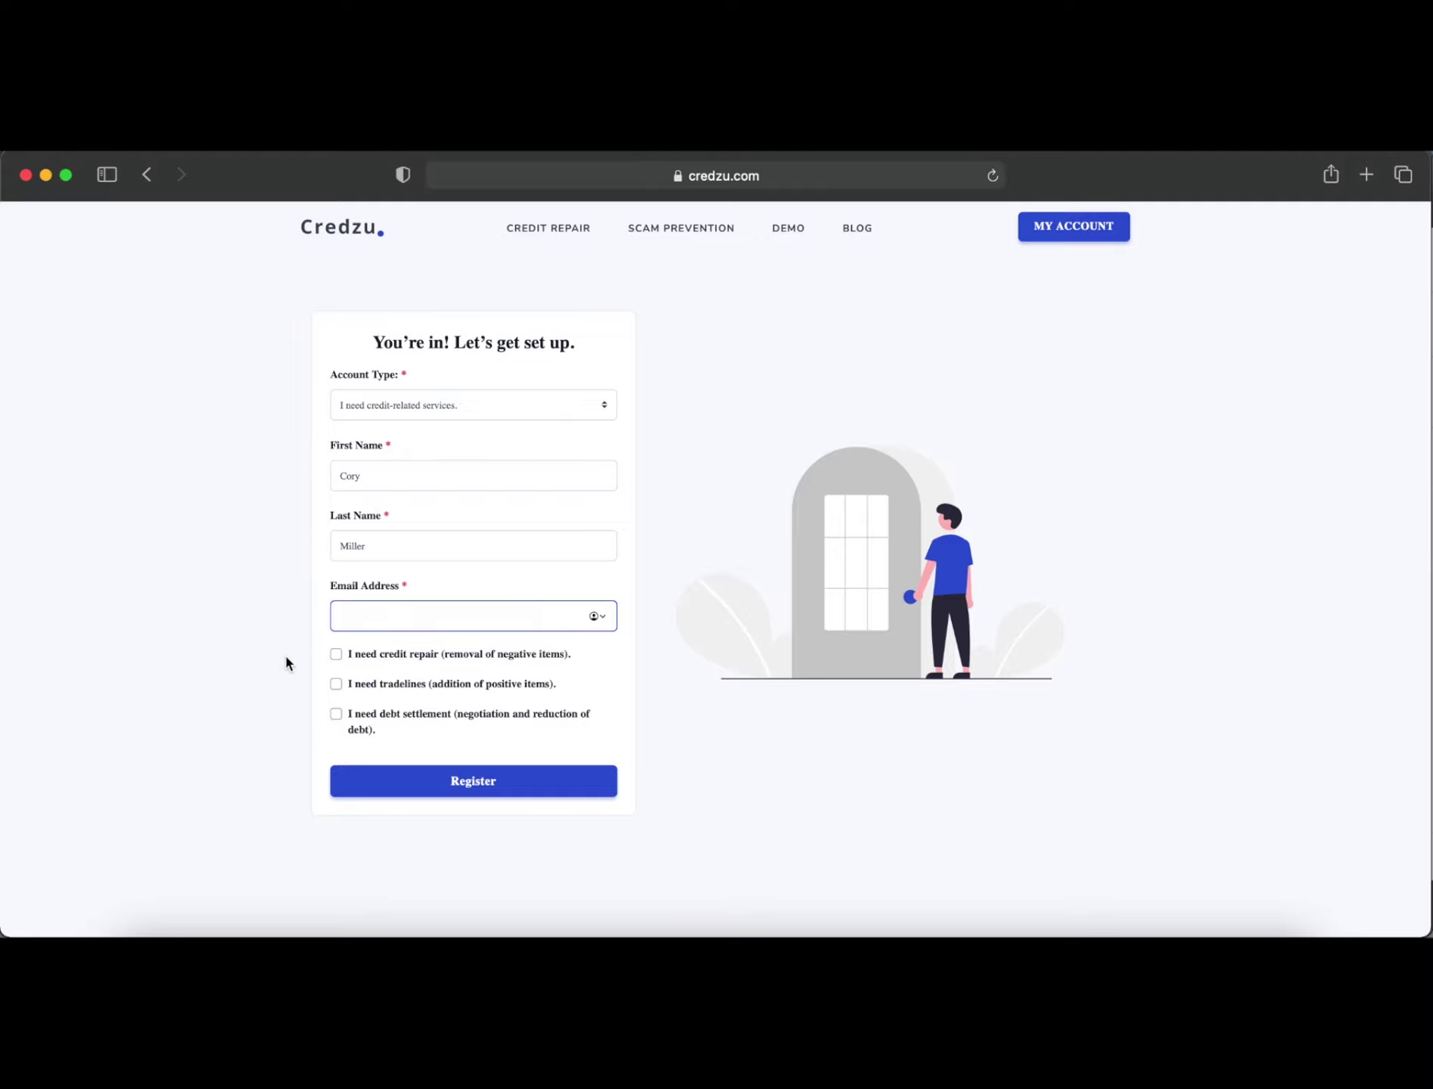
{"action": "left_click", "coordinate": [336, 655]}
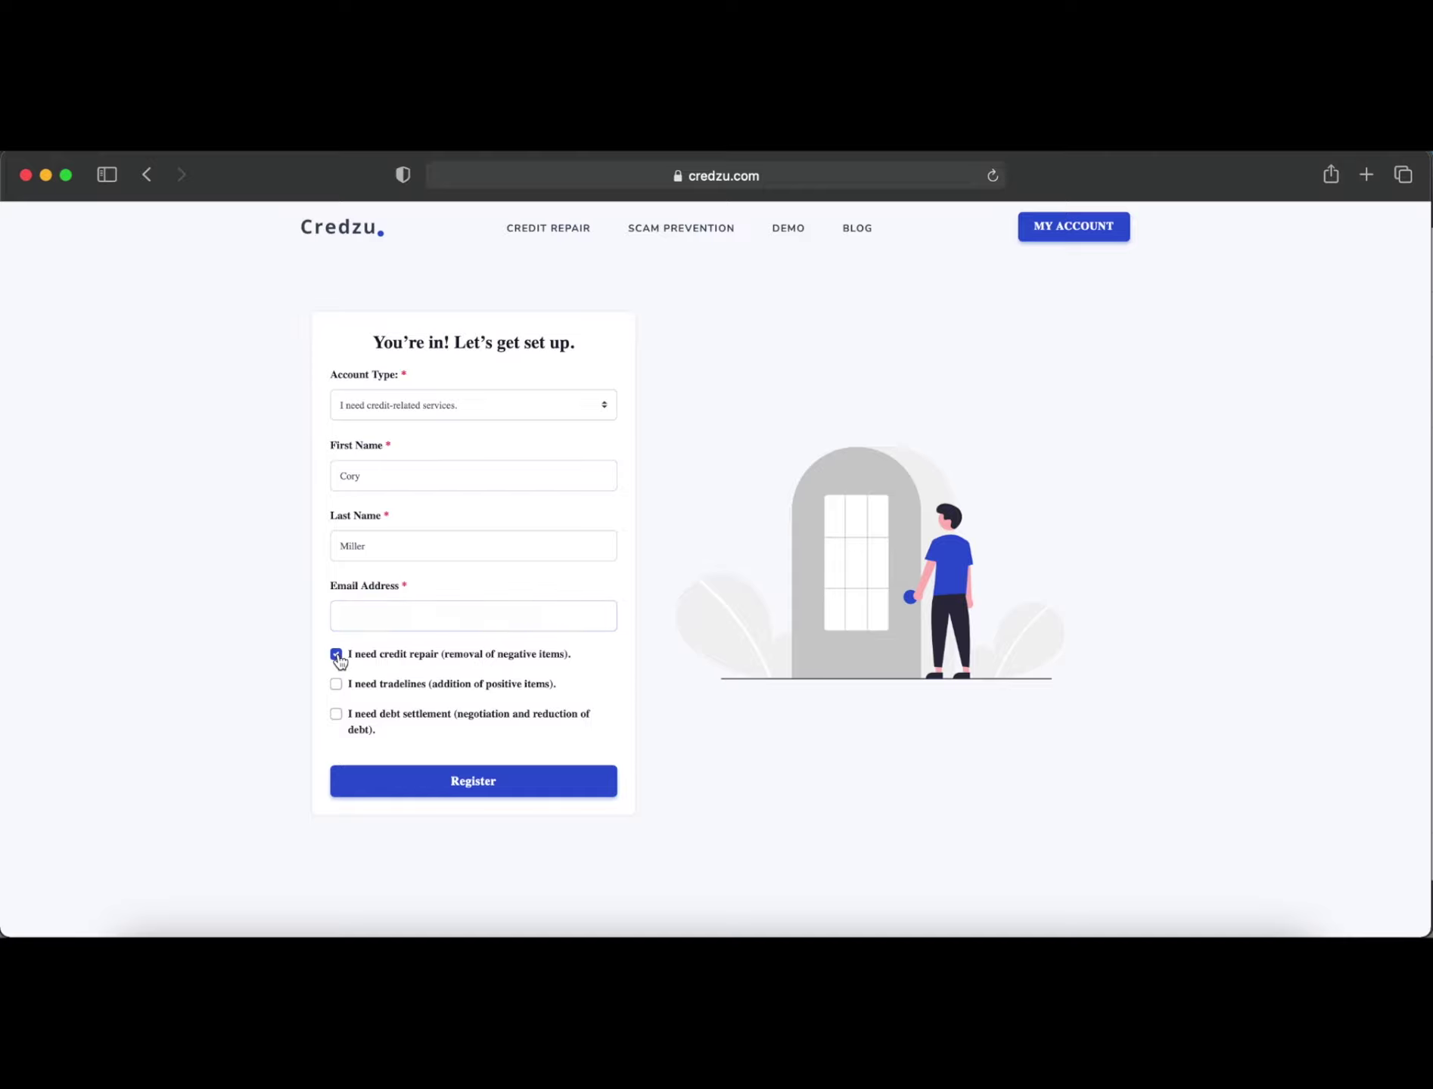
{"action": "left_click", "coordinate": [492, 787]}
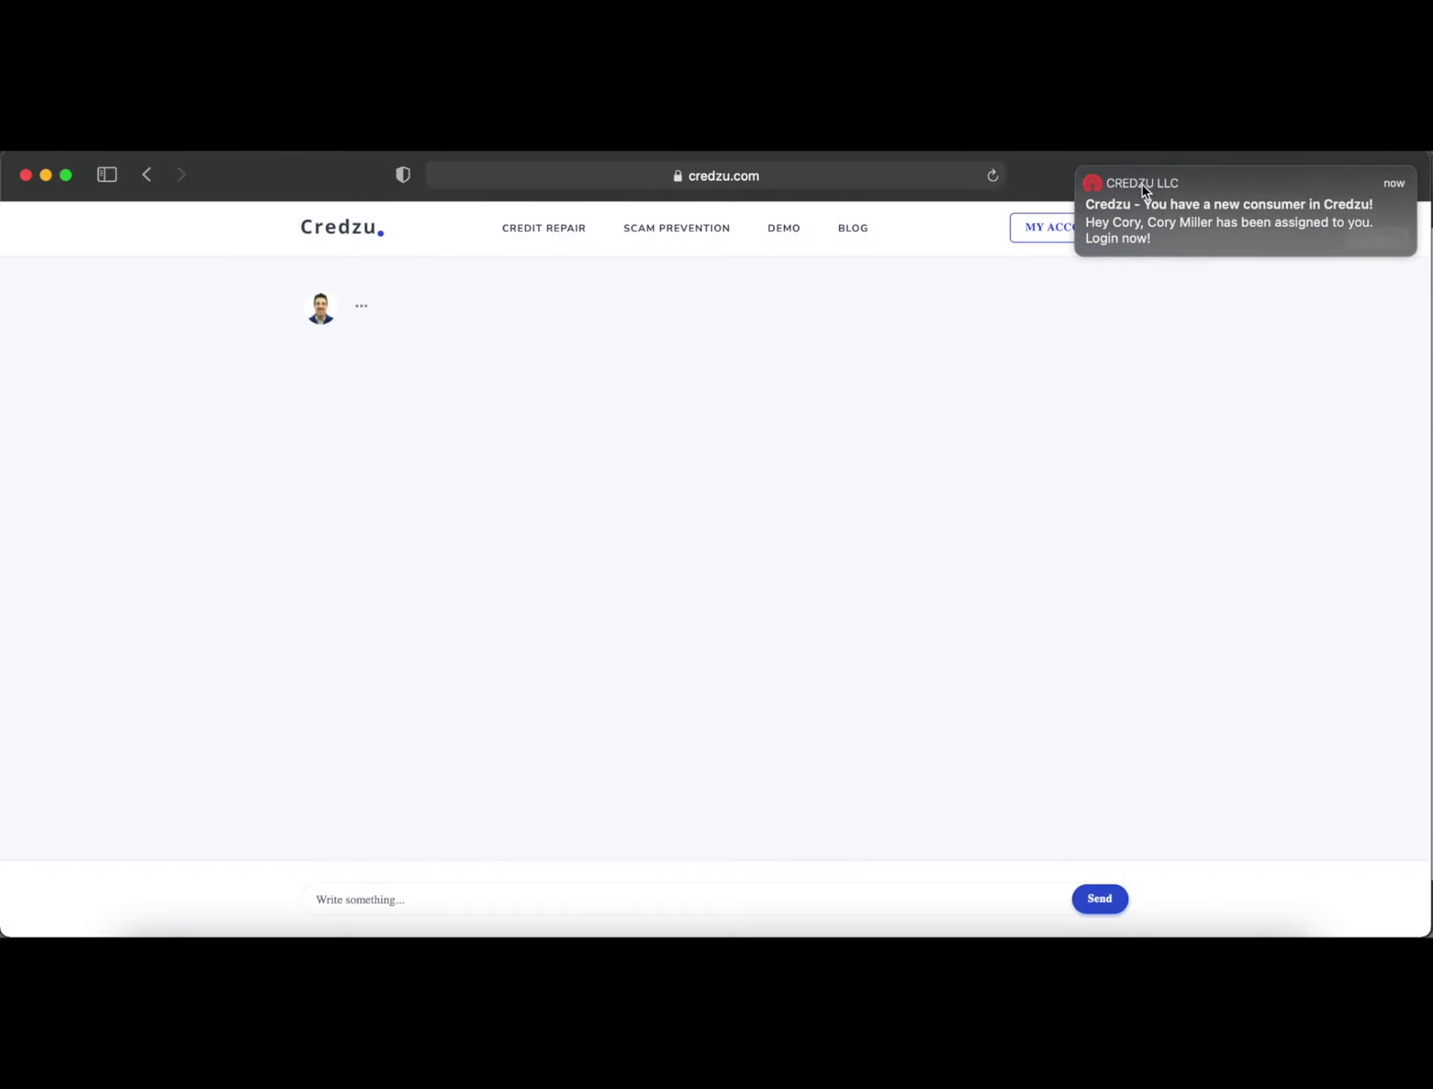
- Dismiss the new-consumer notification and choose 'I Have Questions' in the escrow agent's message
{"action": "mouse_move", "coordinate": [1232, 231]}
{"action": "left_click", "coordinate": [1078, 169]}
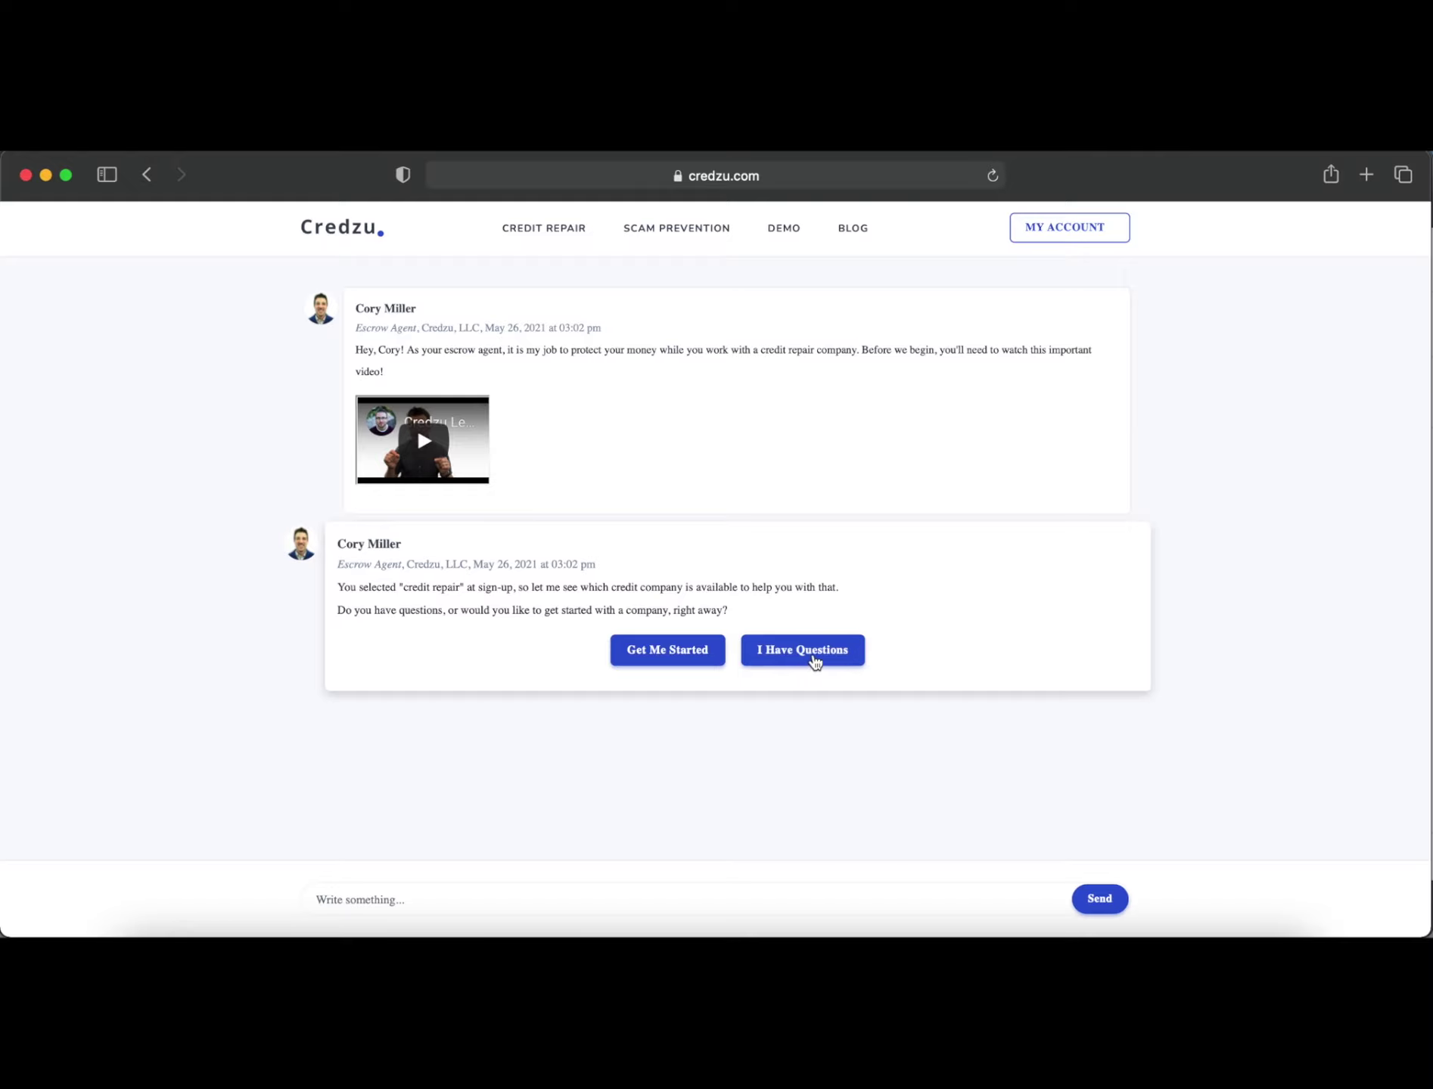
{"action": "left_click", "coordinate": [815, 658]}
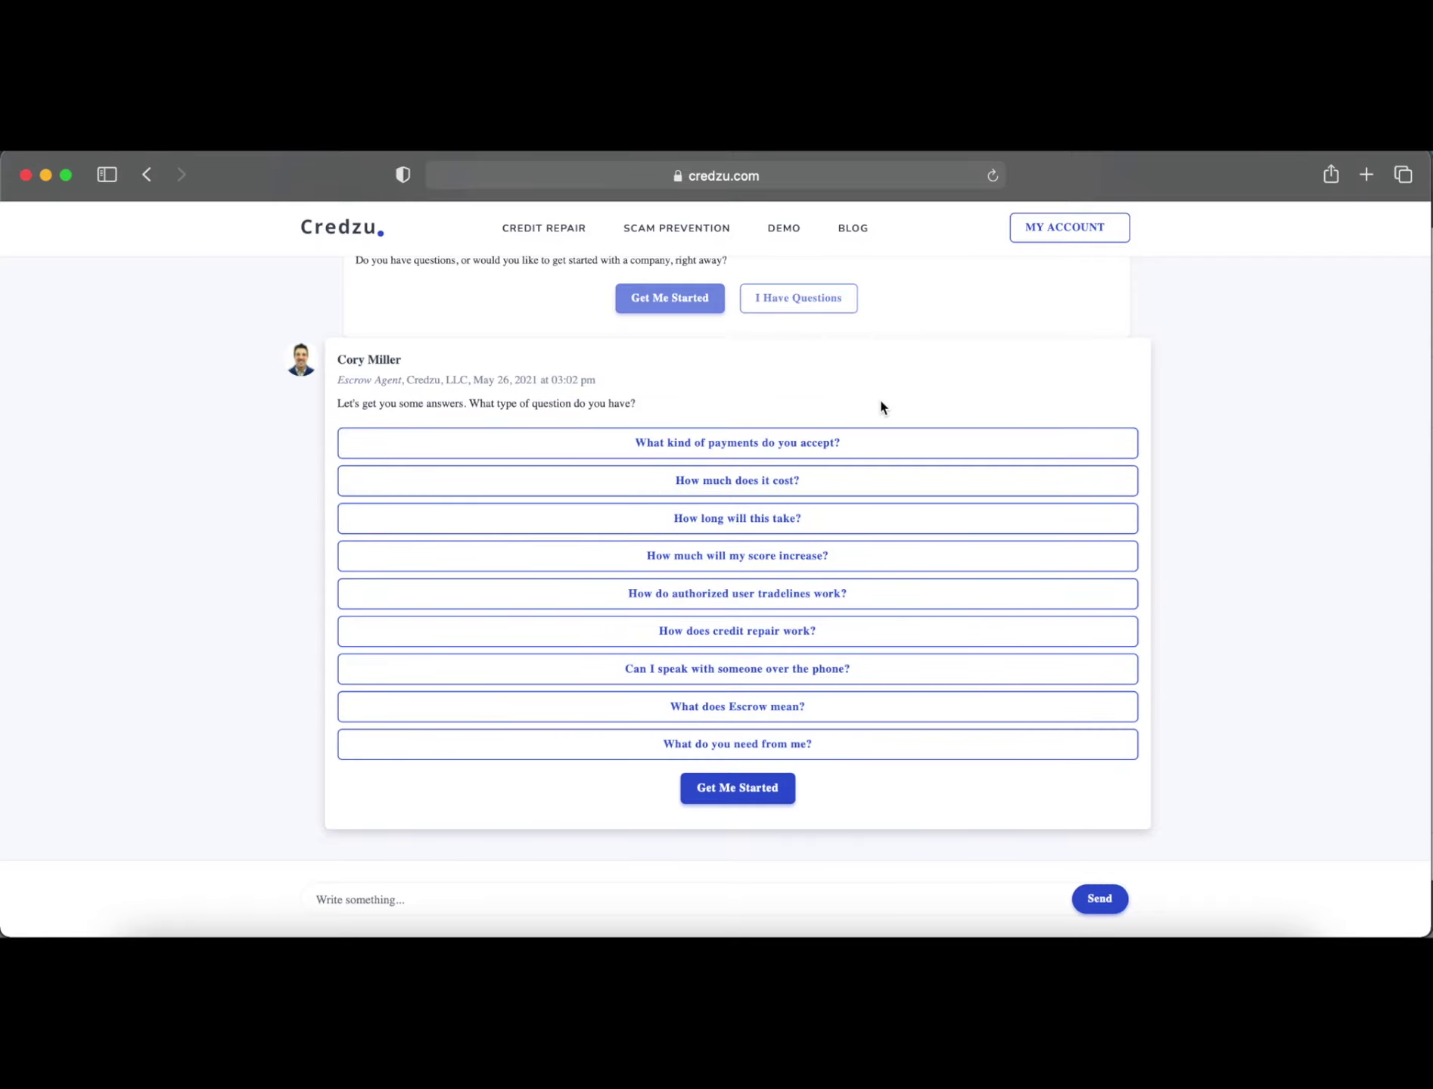
- Read the answer to 'What kind of payments do you accept?', then choose Get Me Started
{"action": "left_click", "coordinate": [809, 452]}
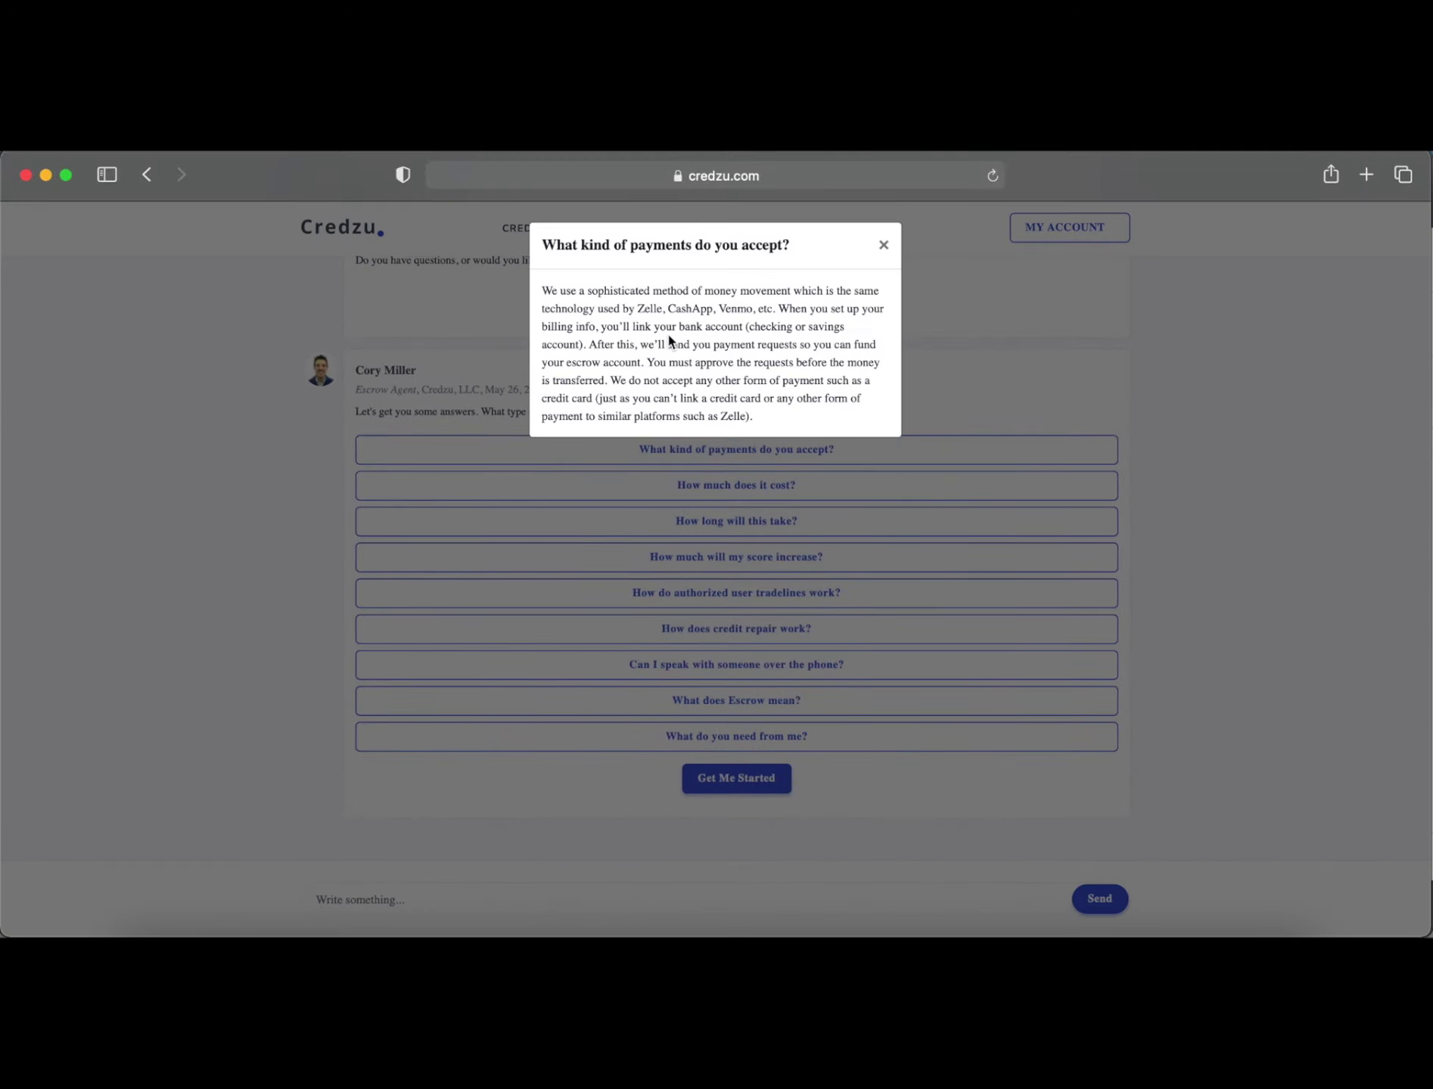
{"action": "left_click", "coordinate": [883, 246]}
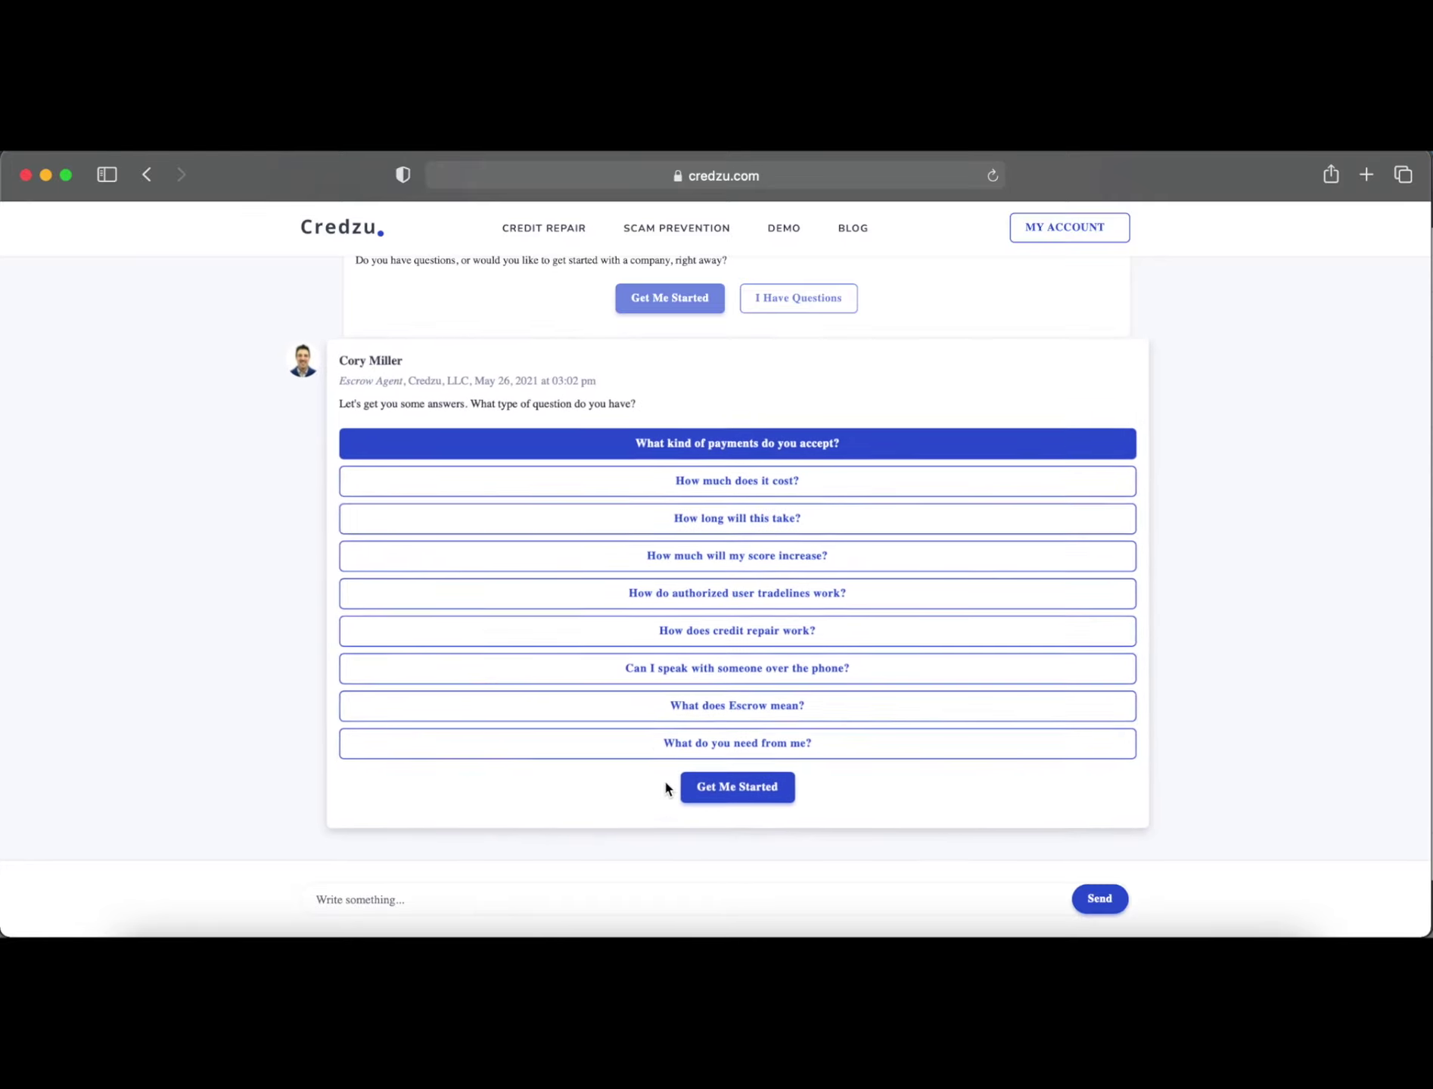
{"action": "left_click", "coordinate": [744, 794]}
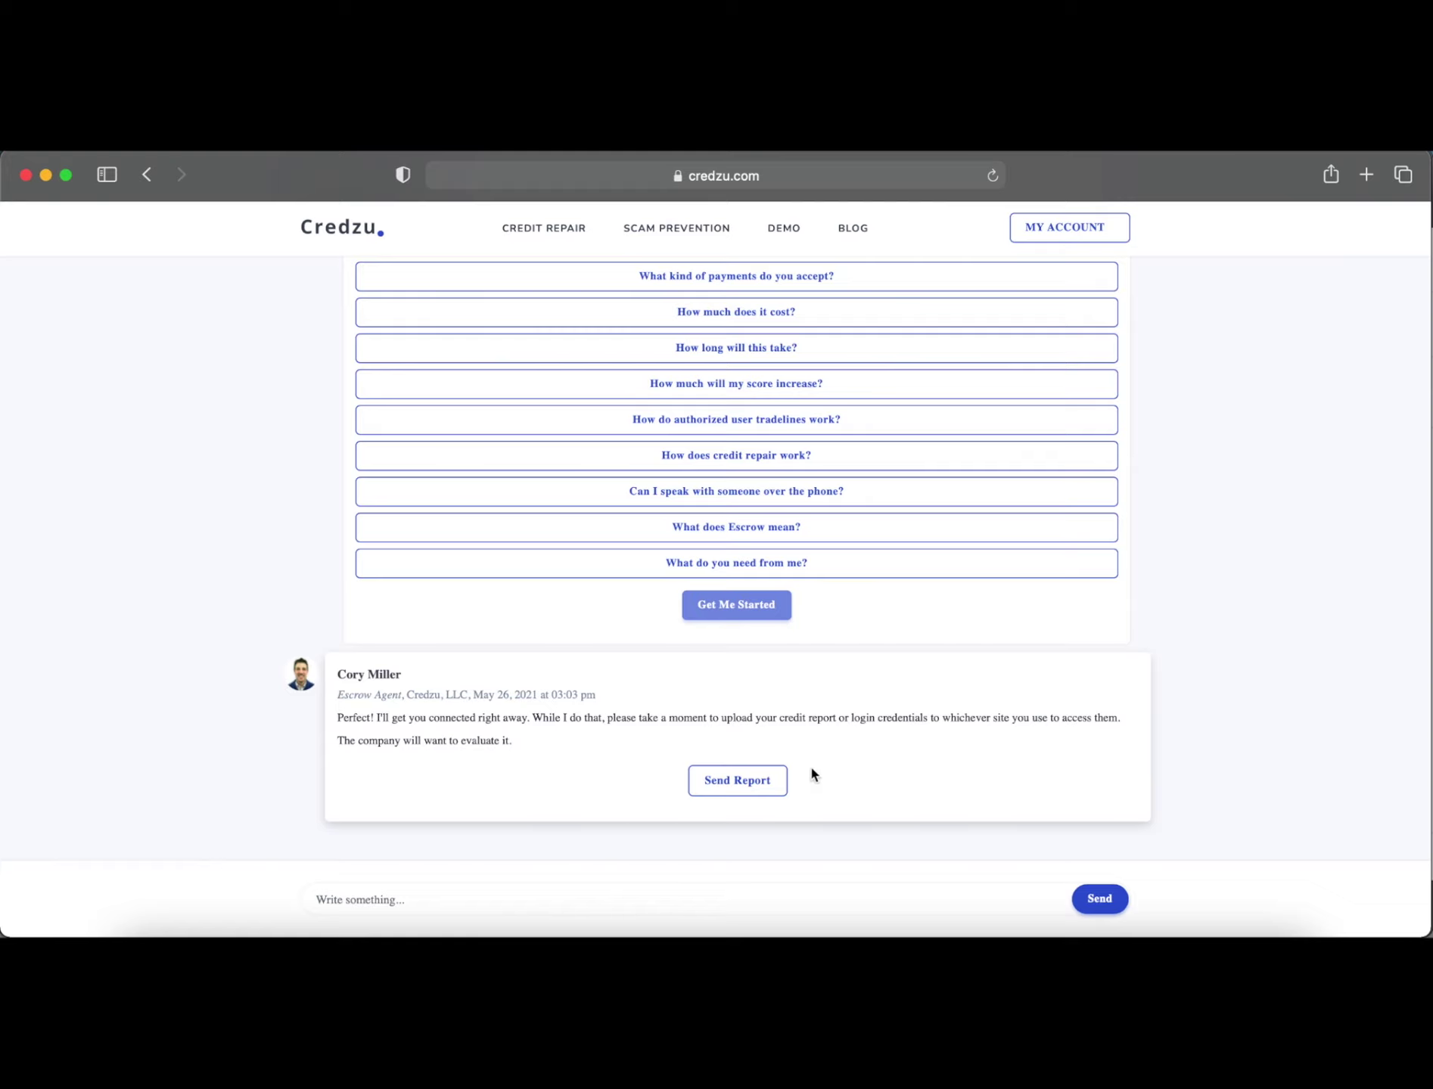
- Submit credit report access as online login for creditkarma.co, then focus the message box
{"action": "left_click", "coordinate": [751, 791]}
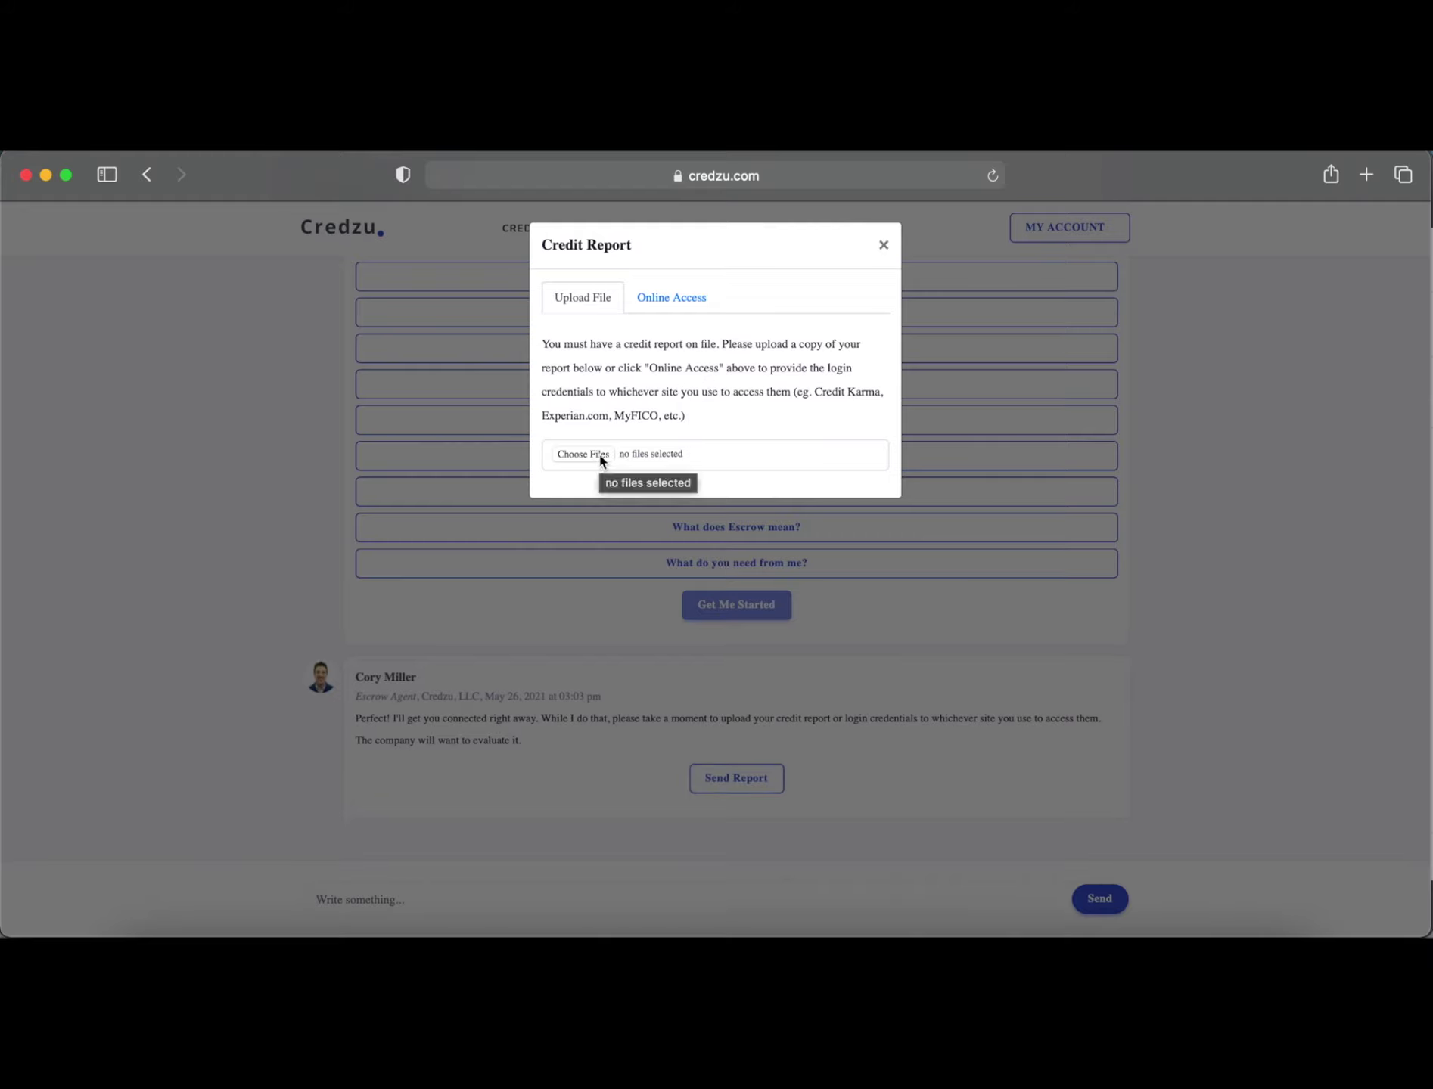
{"action": "left_click", "coordinate": [676, 306]}
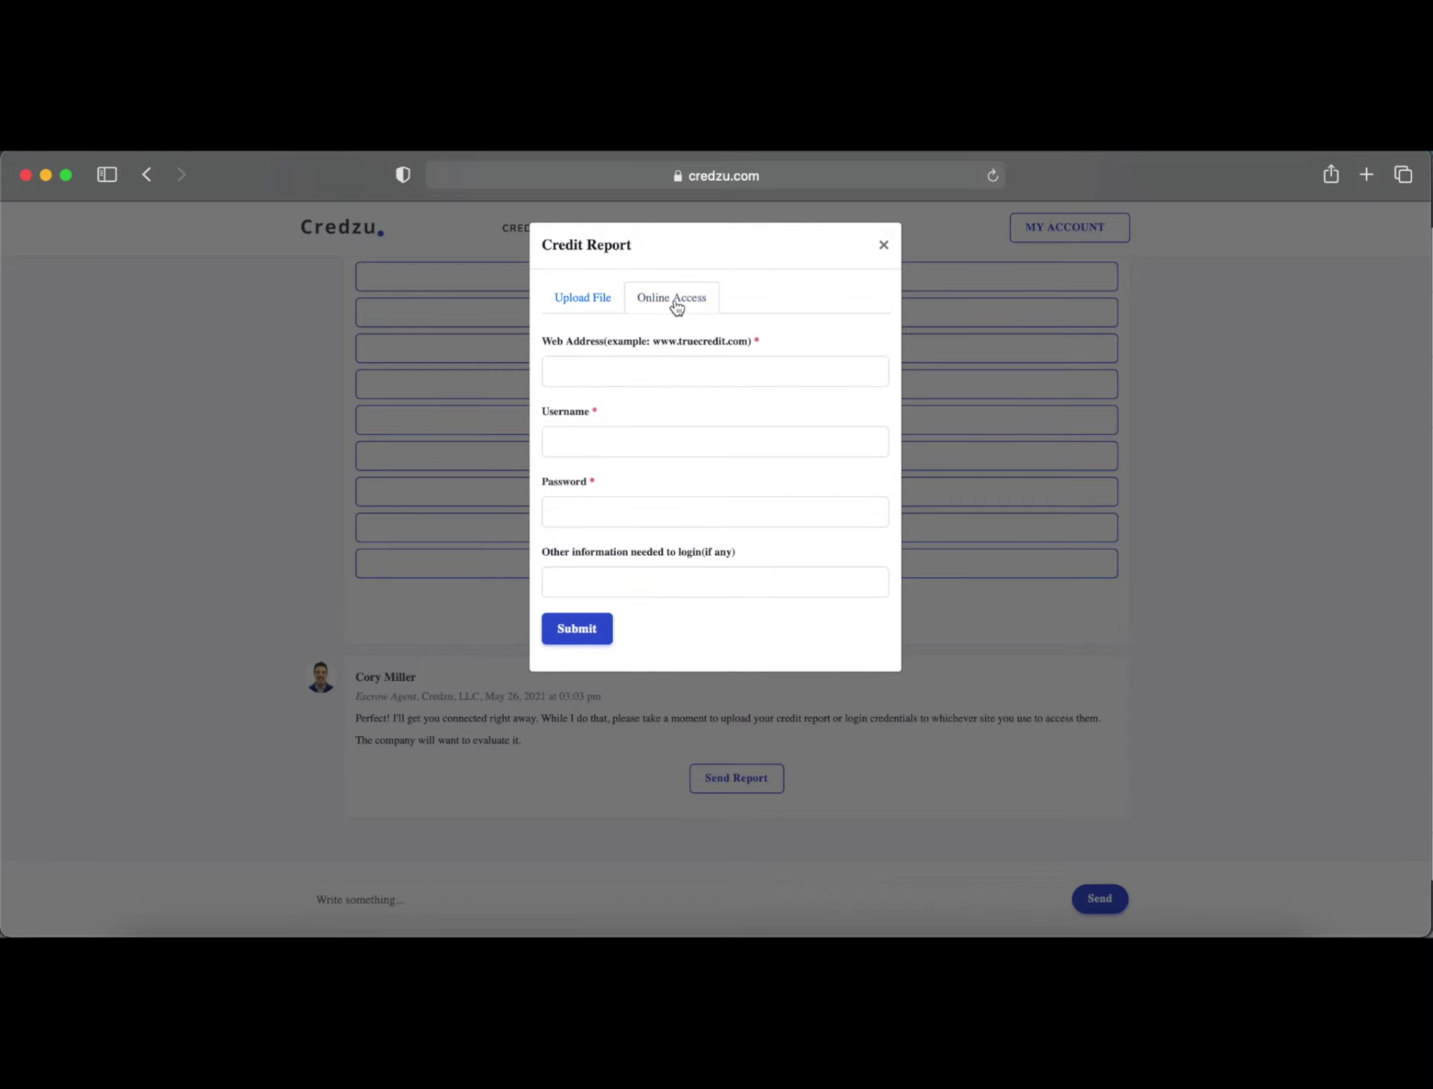
{"action": "left_click", "coordinate": [662, 366]}
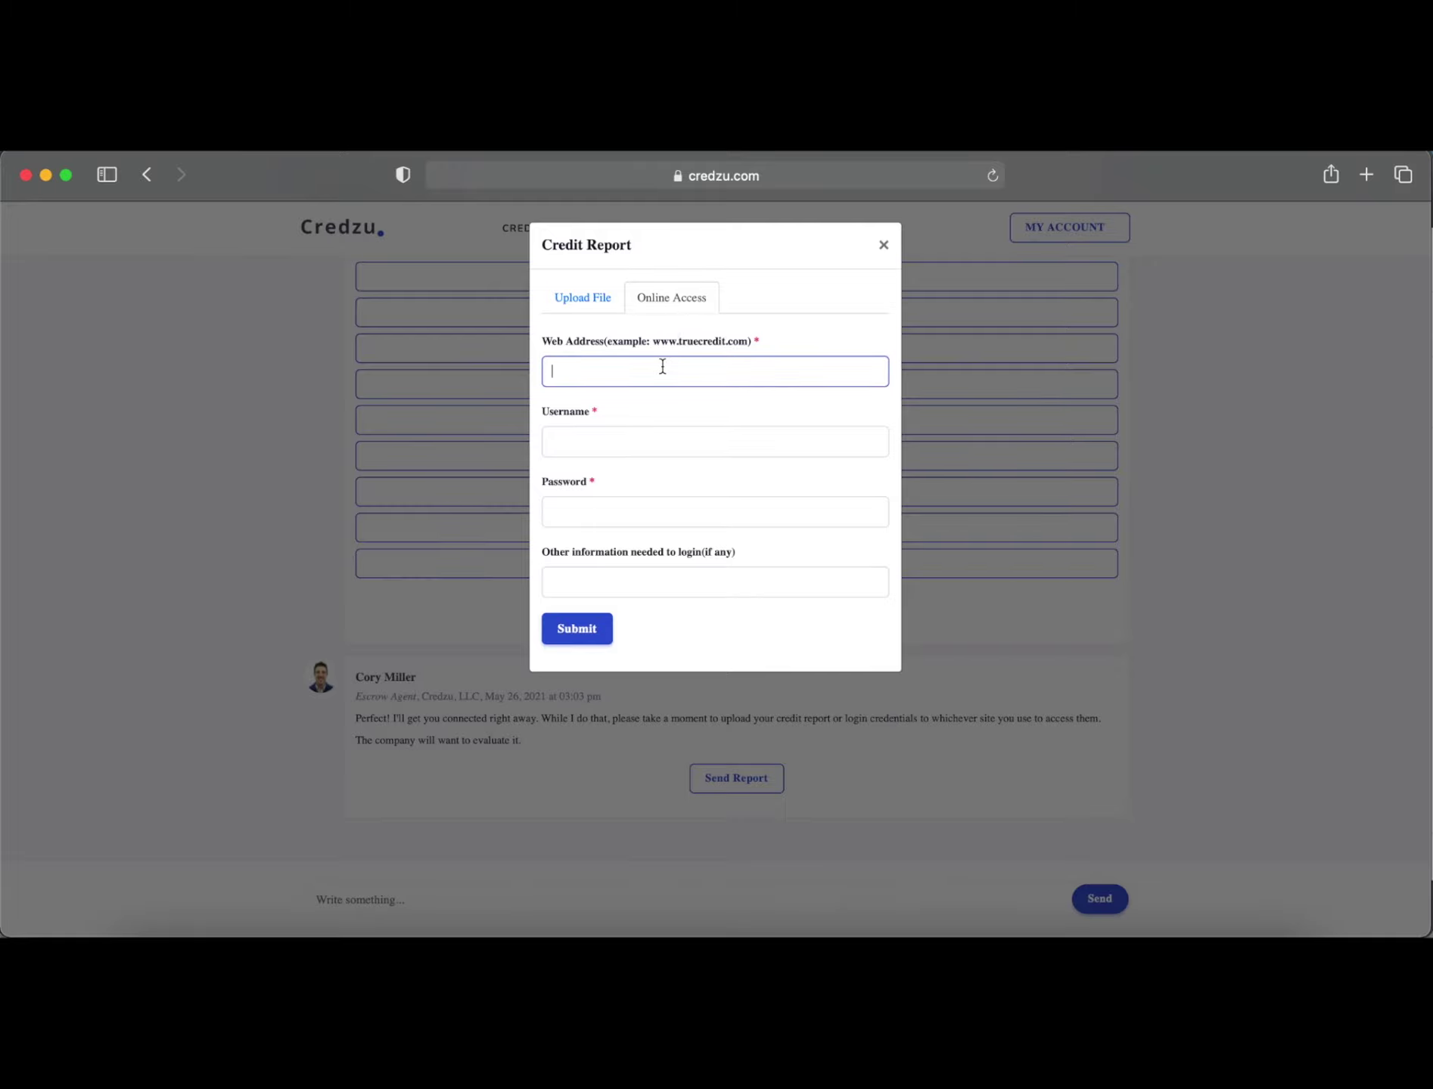
{"action": "type", "text": "creditkarma.com"}
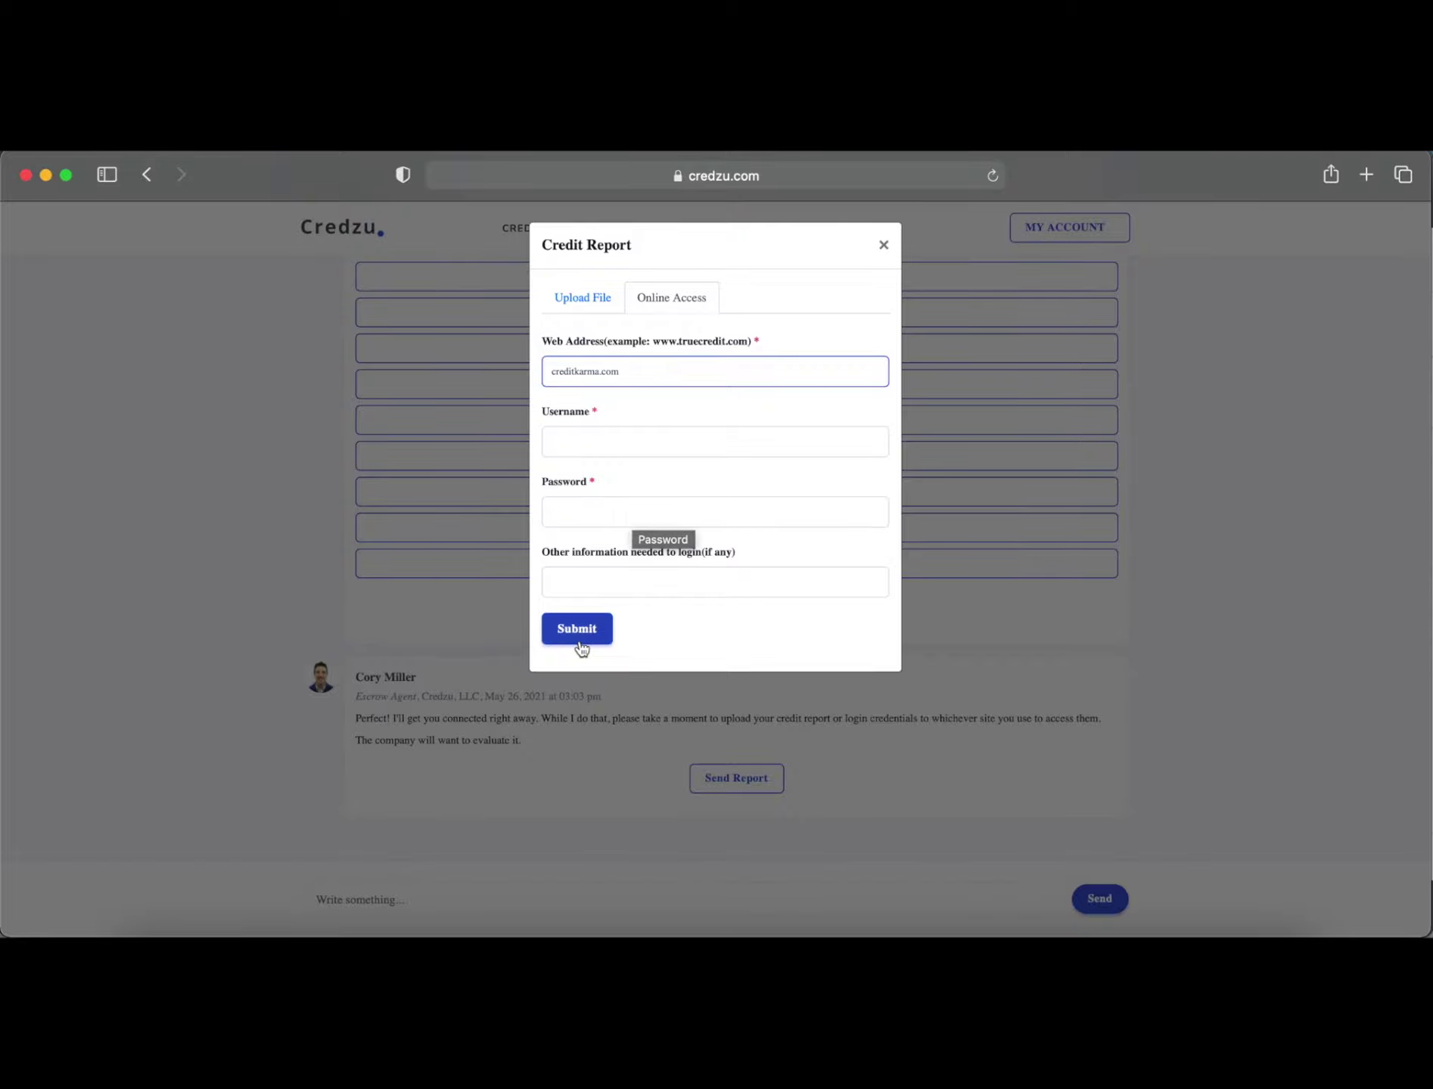
{"action": "left_click", "coordinate": [883, 250]}
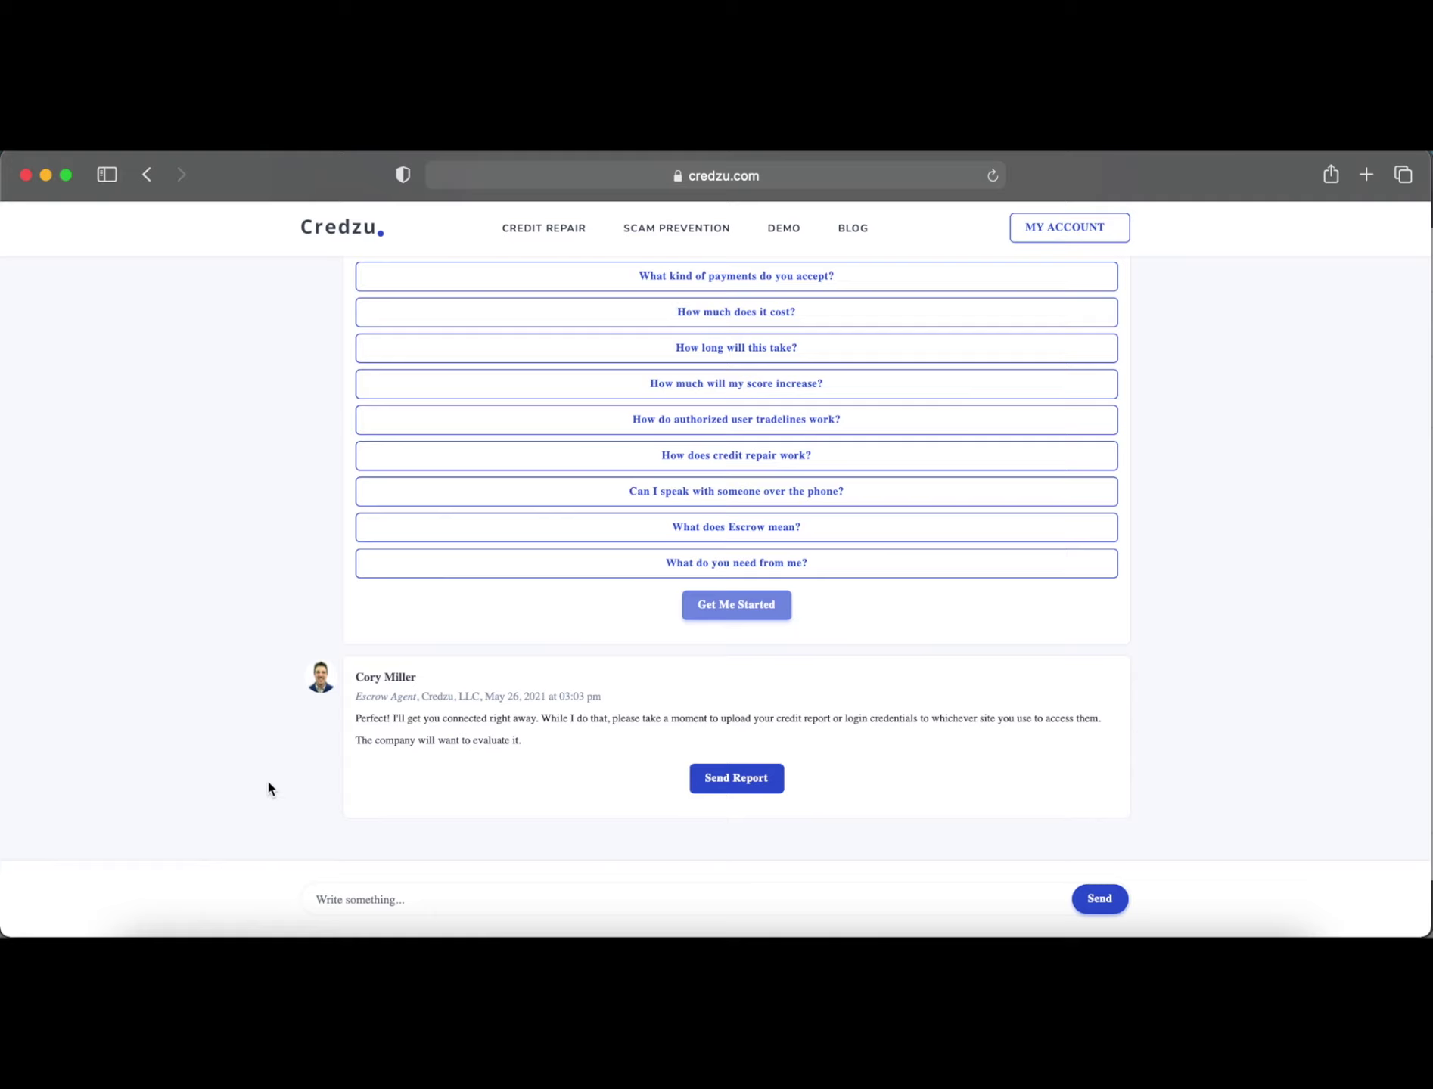
{"action": "left_click", "coordinate": [407, 898]}
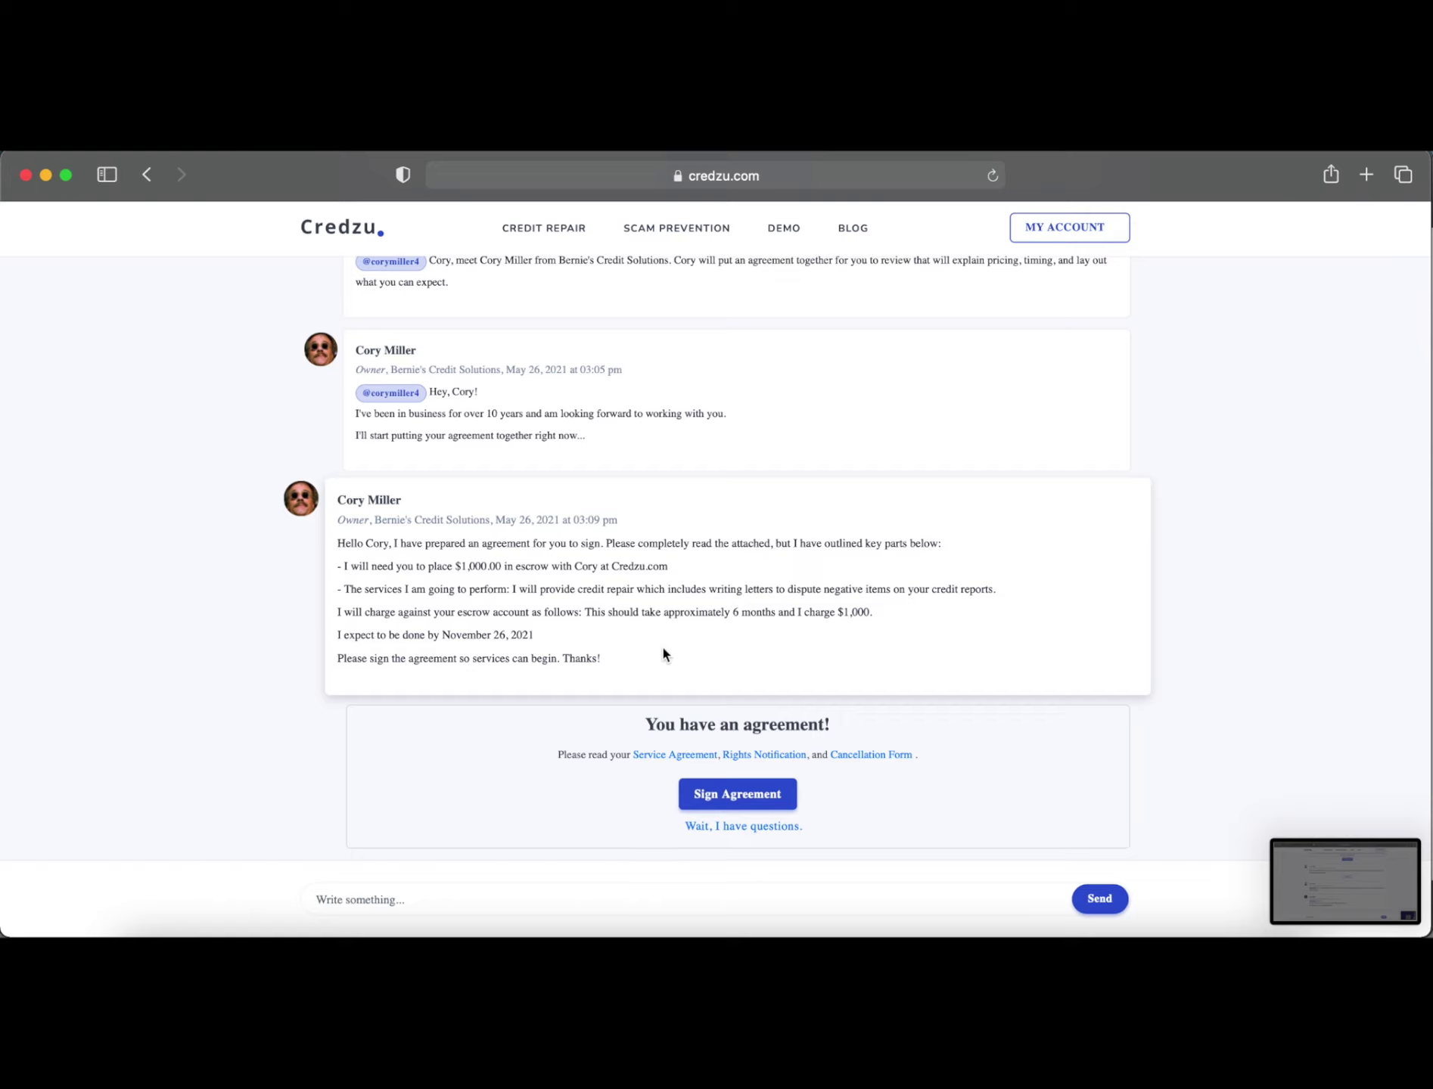
- Open the Service Agreement from the 'You have an agreement!' card
{"action": "left_click", "coordinate": [671, 763]}
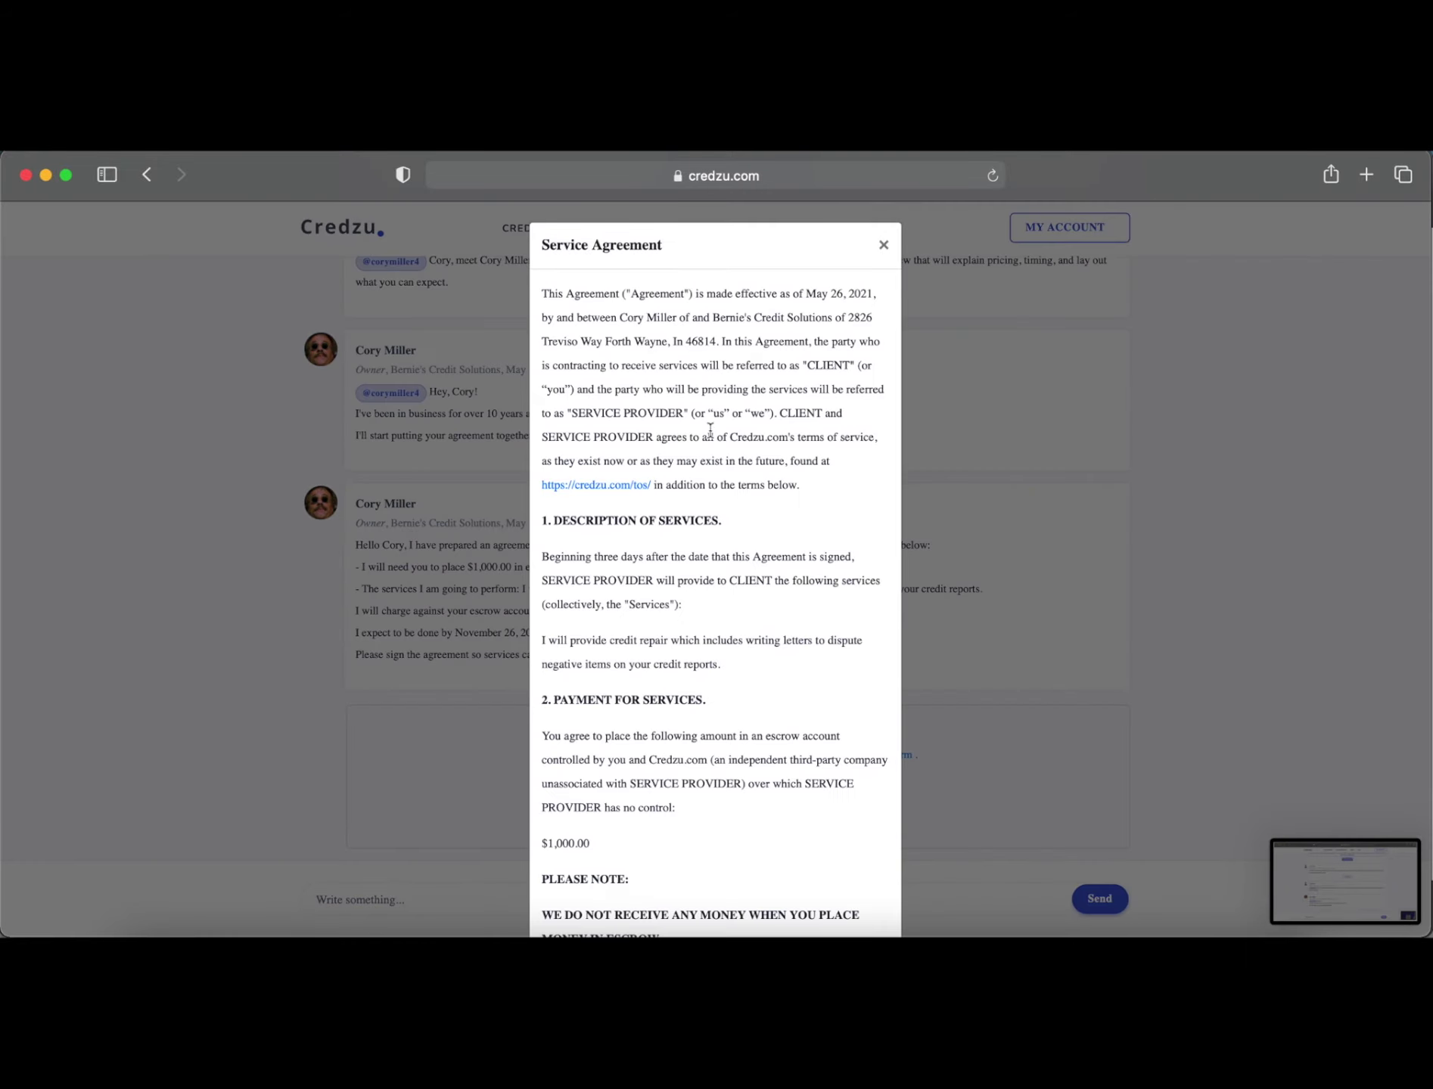
{"action": "scroll", "coordinate": [710, 611], "scroll_direction": "down", "scroll_amount": 10}
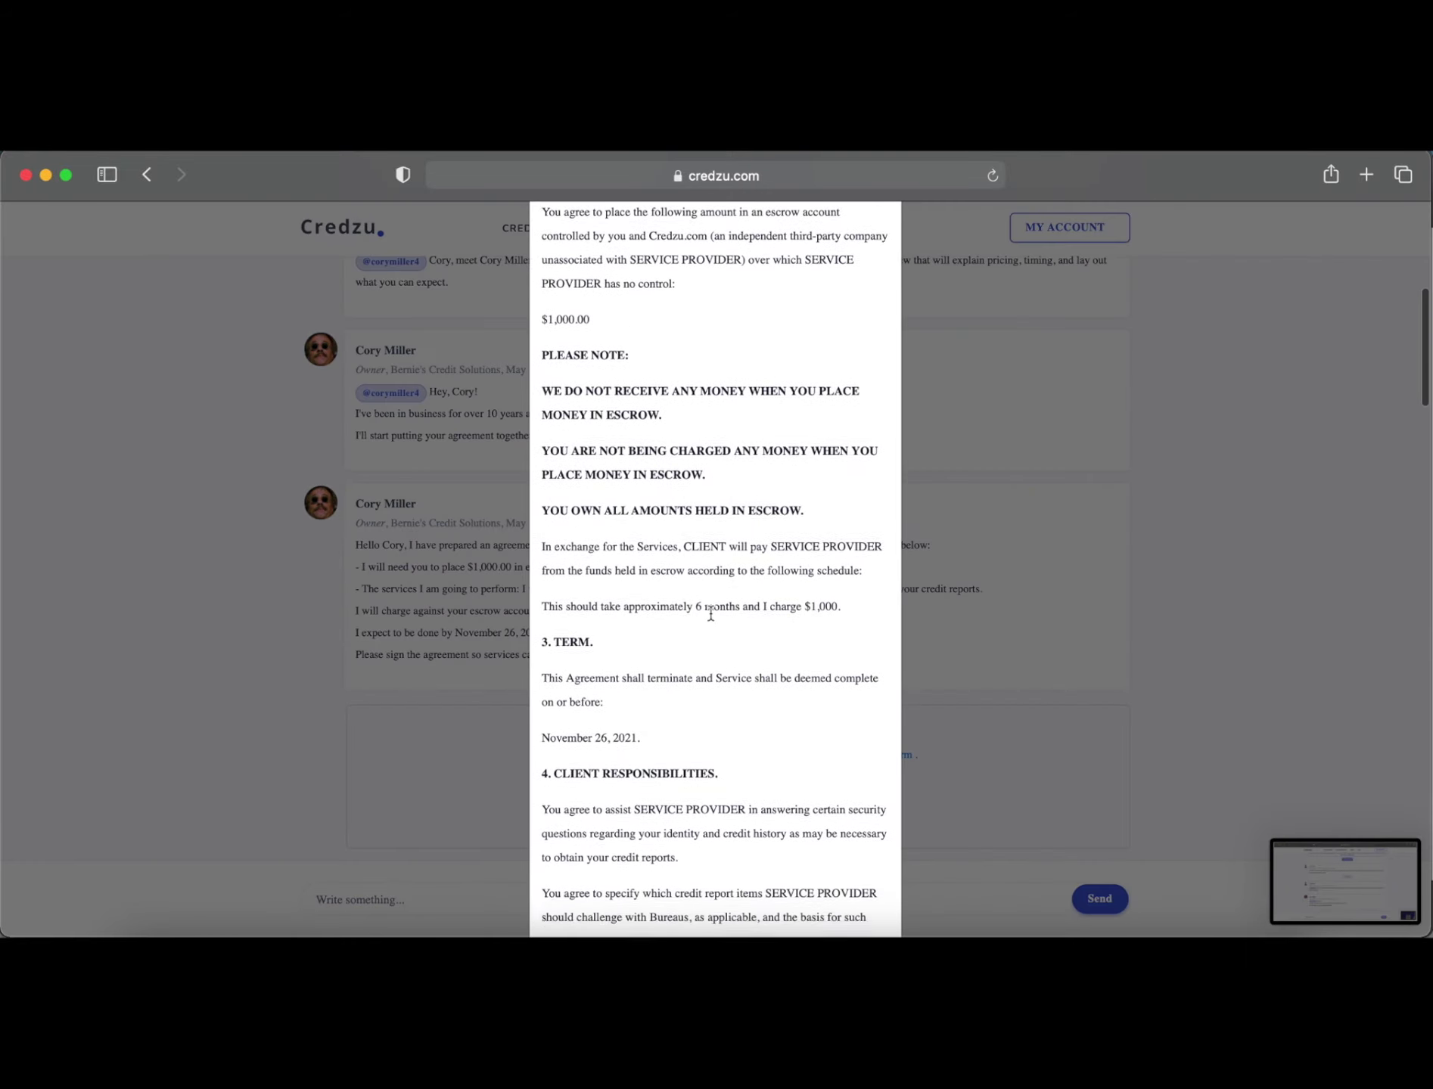
{"action": "scroll", "coordinate": [710, 614], "scroll_direction": "down", "scroll_amount": 15}
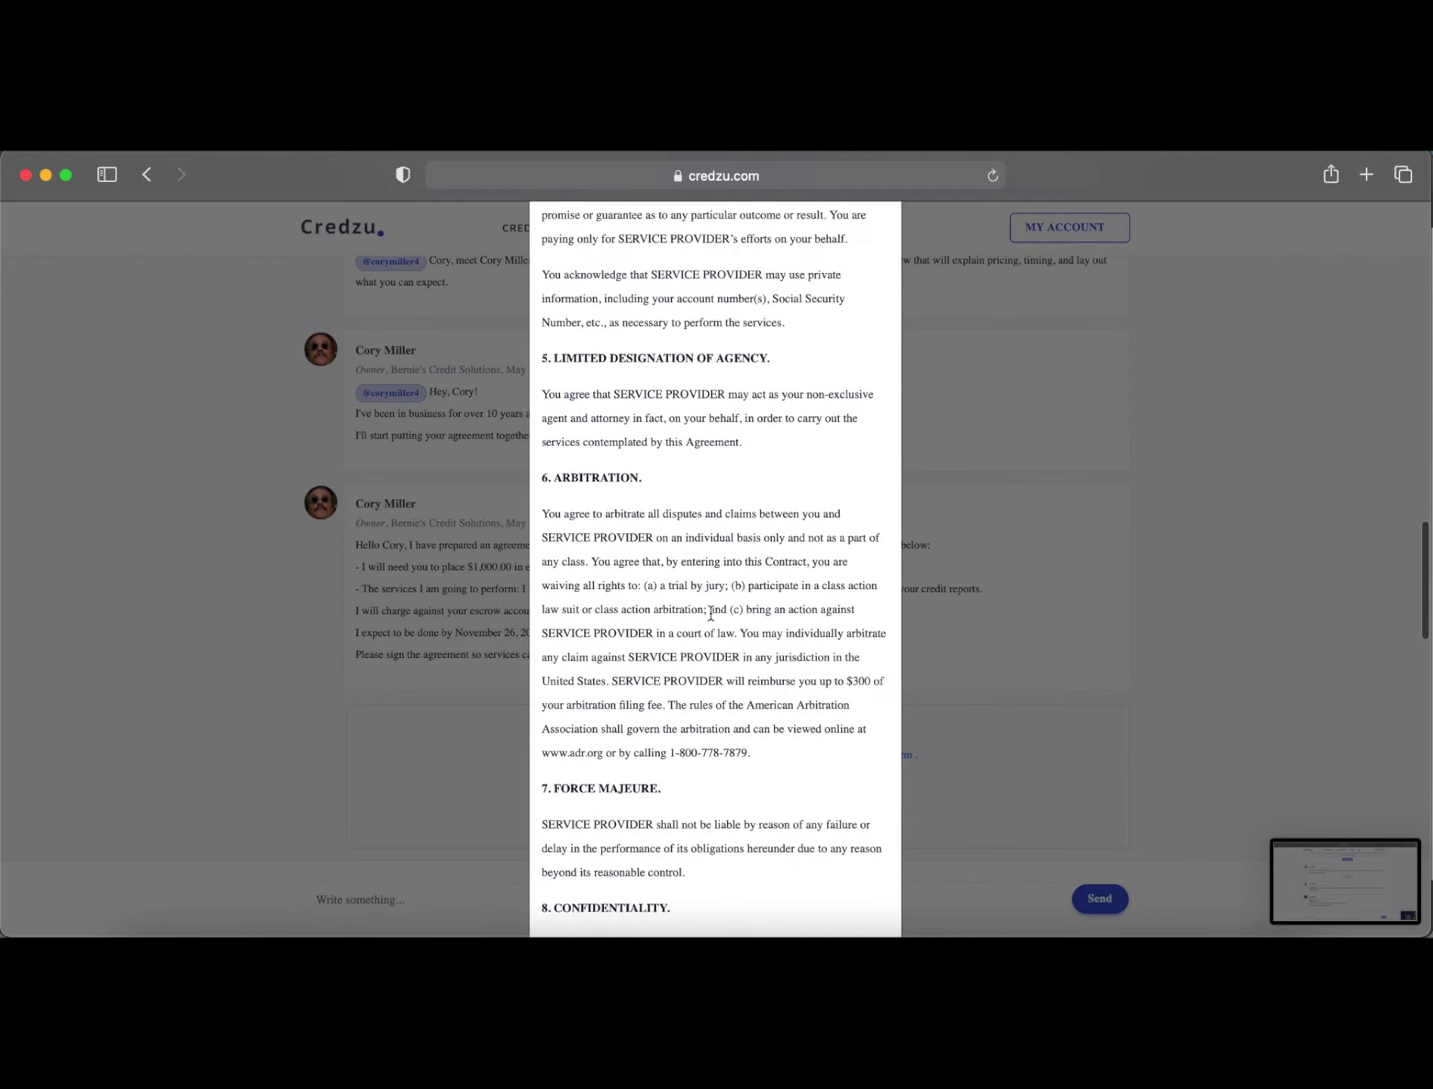
{"action": "scroll", "coordinate": [711, 615], "scroll_direction": "down", "scroll_amount": 15}
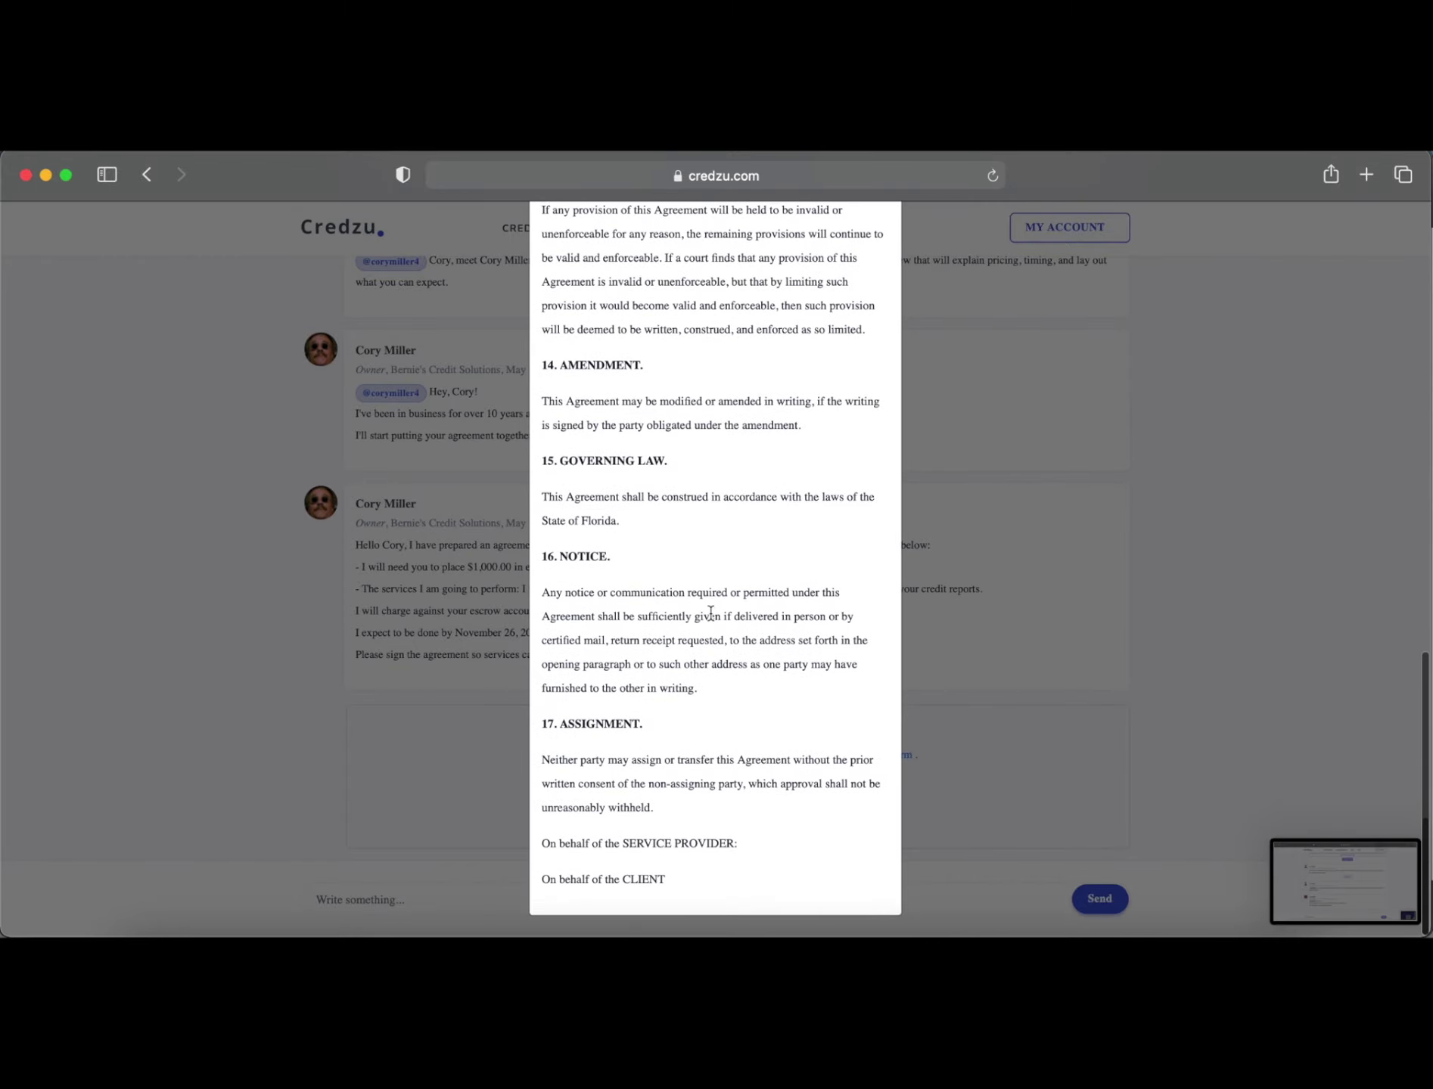
{"action": "scroll", "coordinate": [710, 612], "scroll_direction": "up", "scroll_amount": 20}
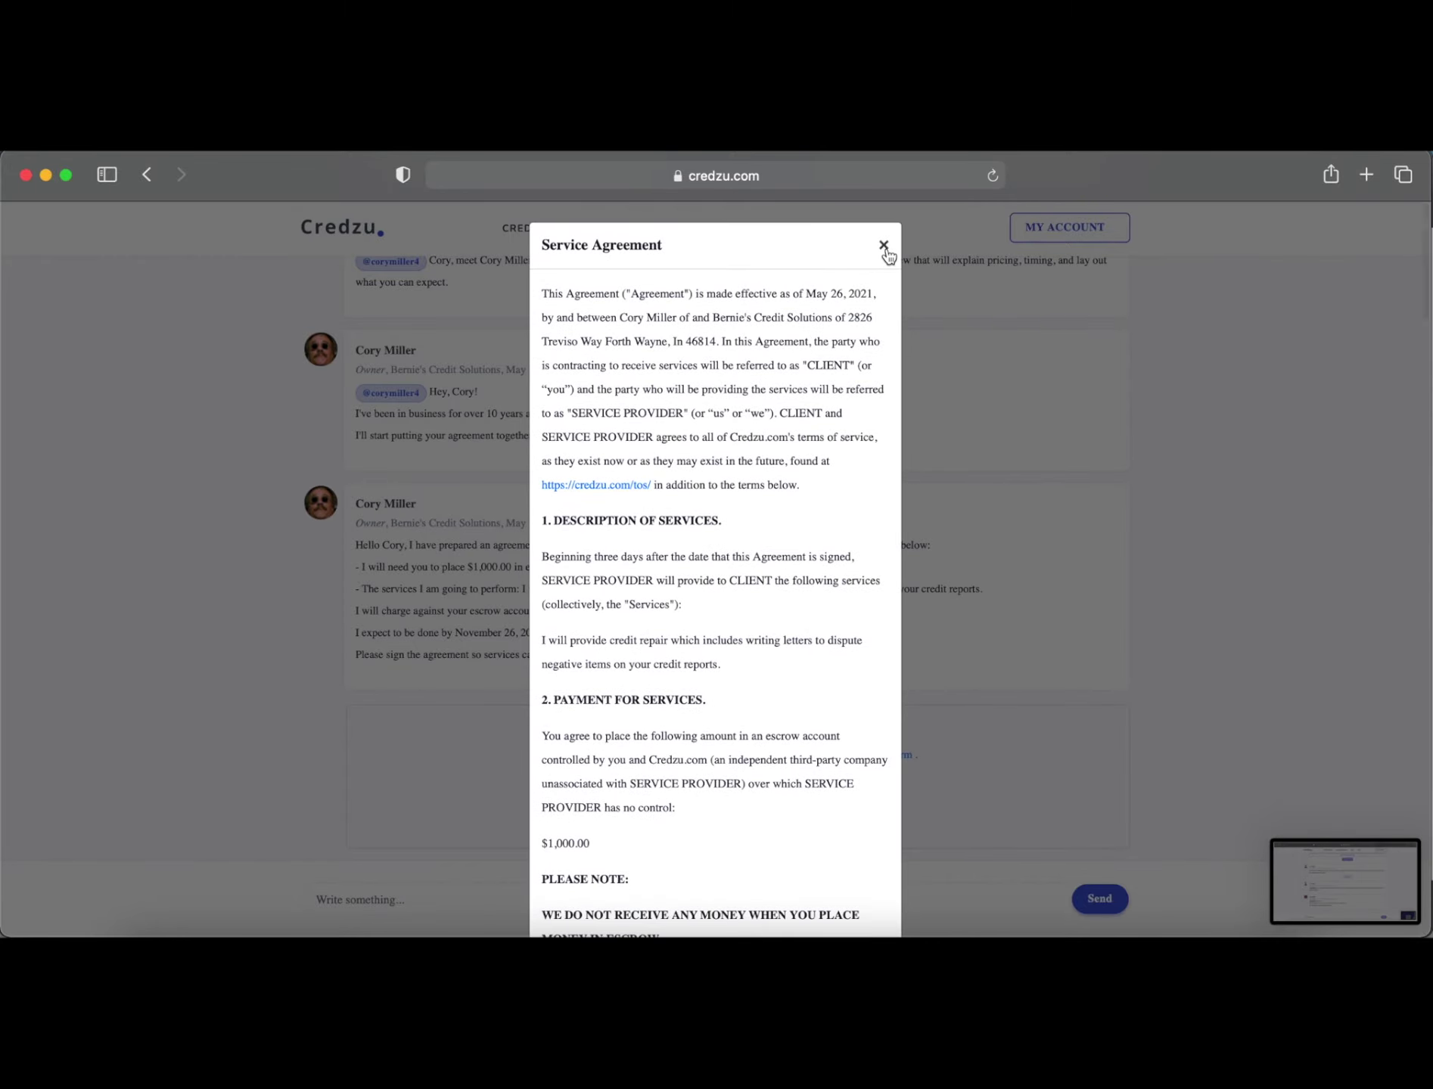
{"action": "left_click", "coordinate": [883, 246]}
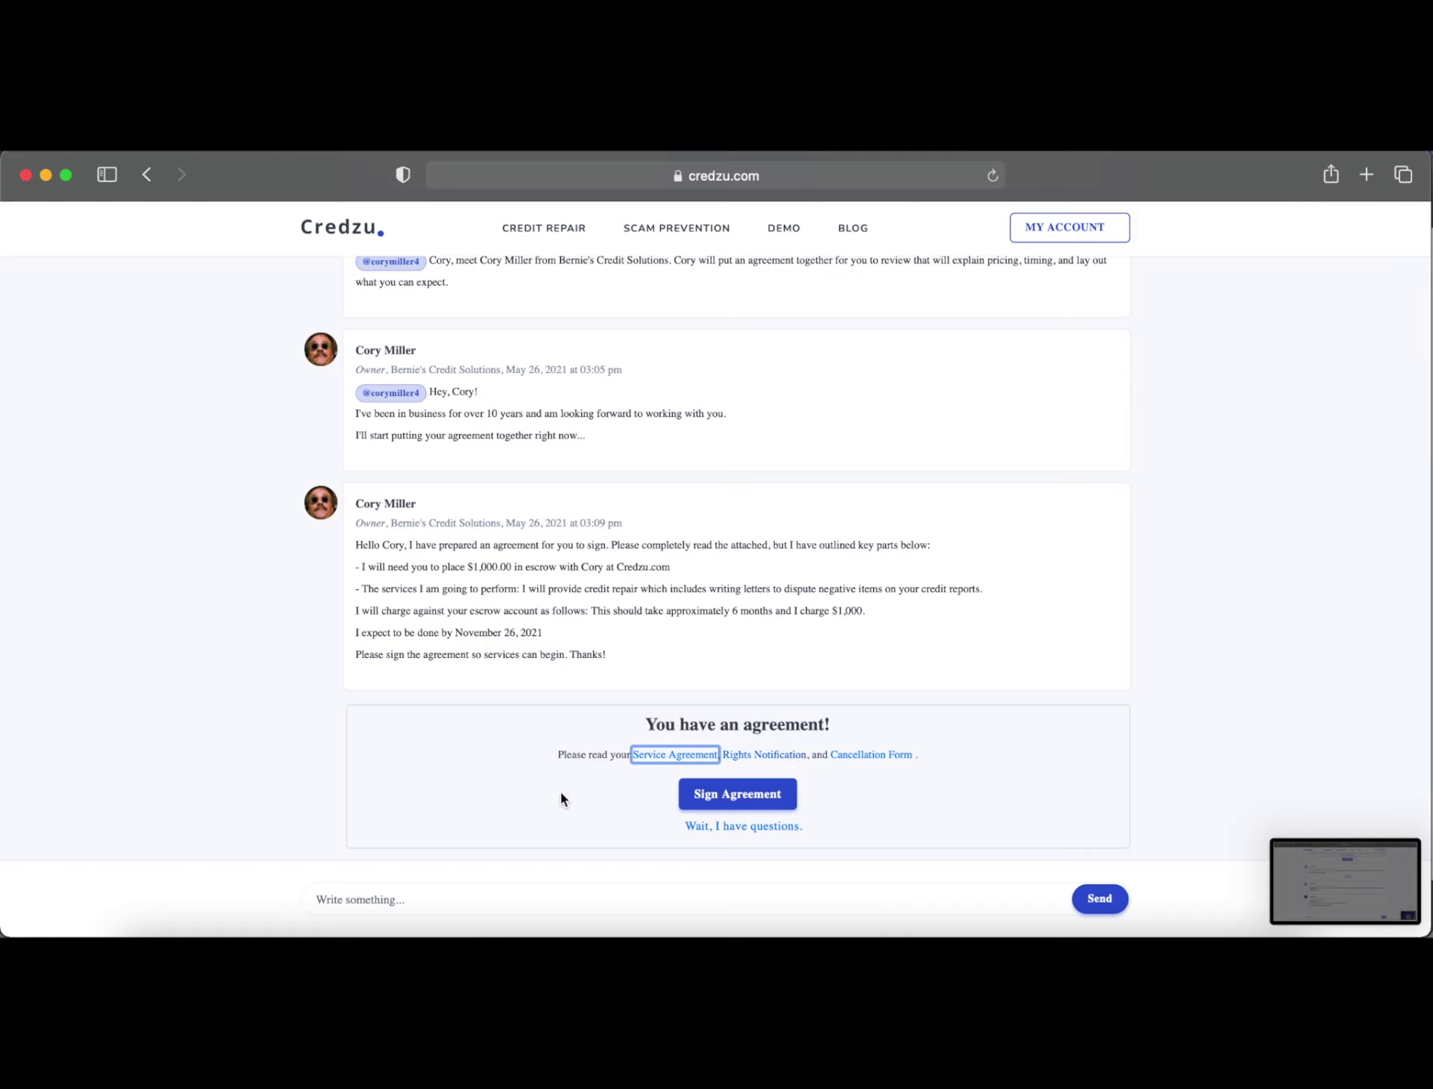
{"action": "left_click", "coordinate": [738, 826]}
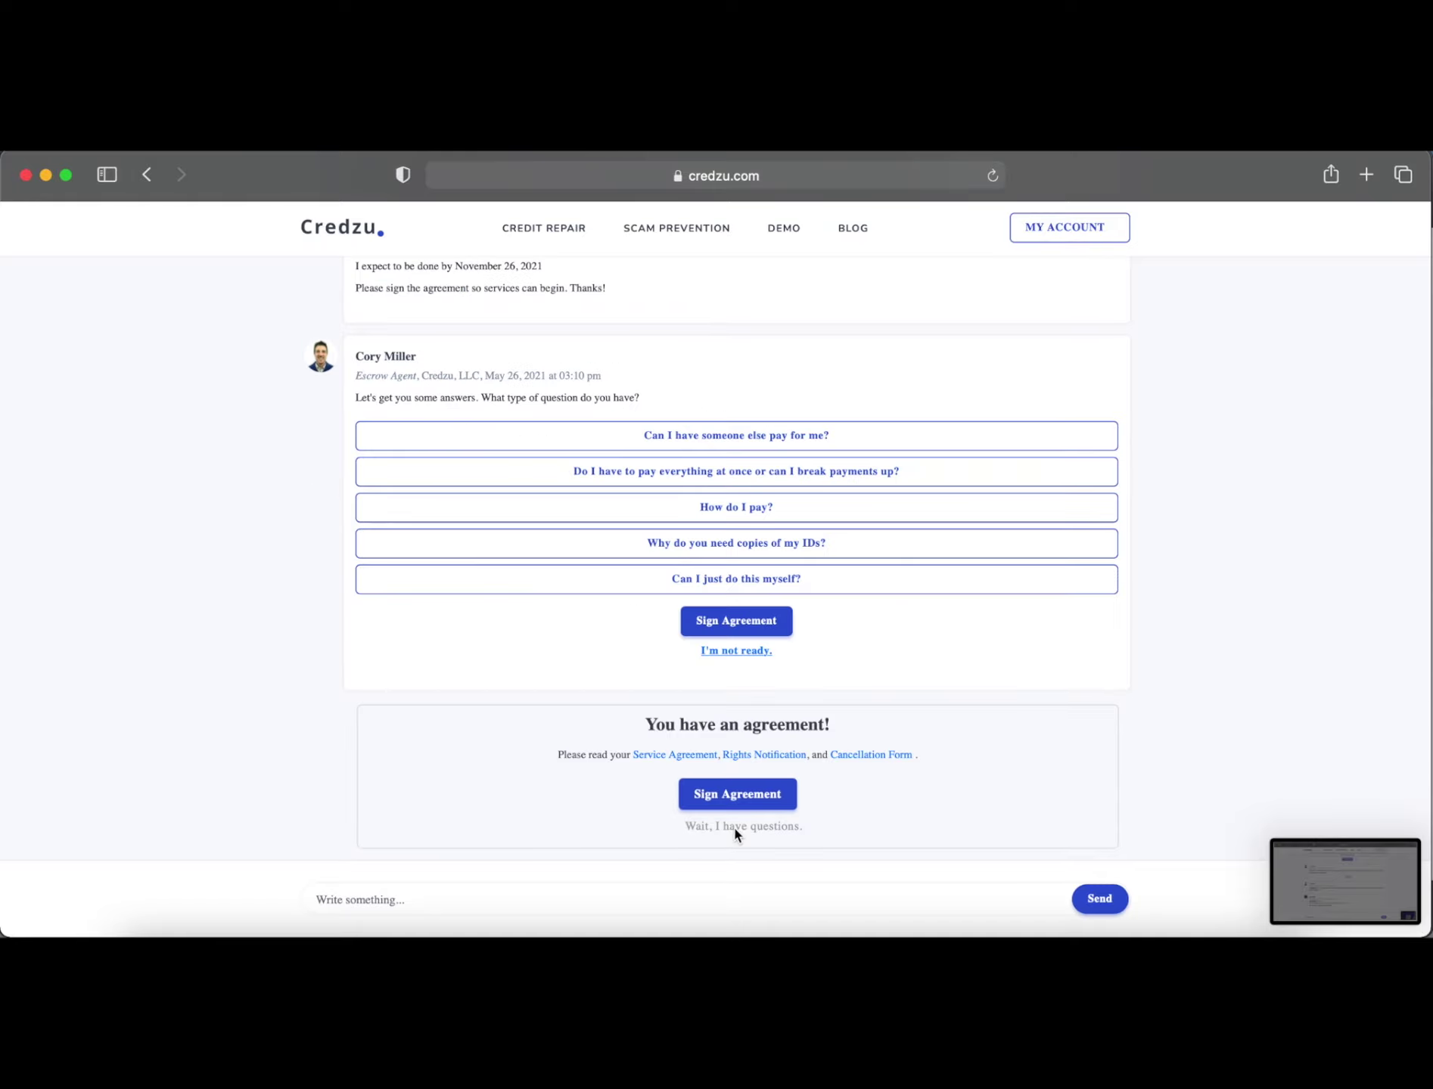
- Read and close the answer about someone else paying, then start a new chat message
{"action": "scroll", "coordinate": [188, 587], "scroll_direction": "up", "scroll_amount": 2}
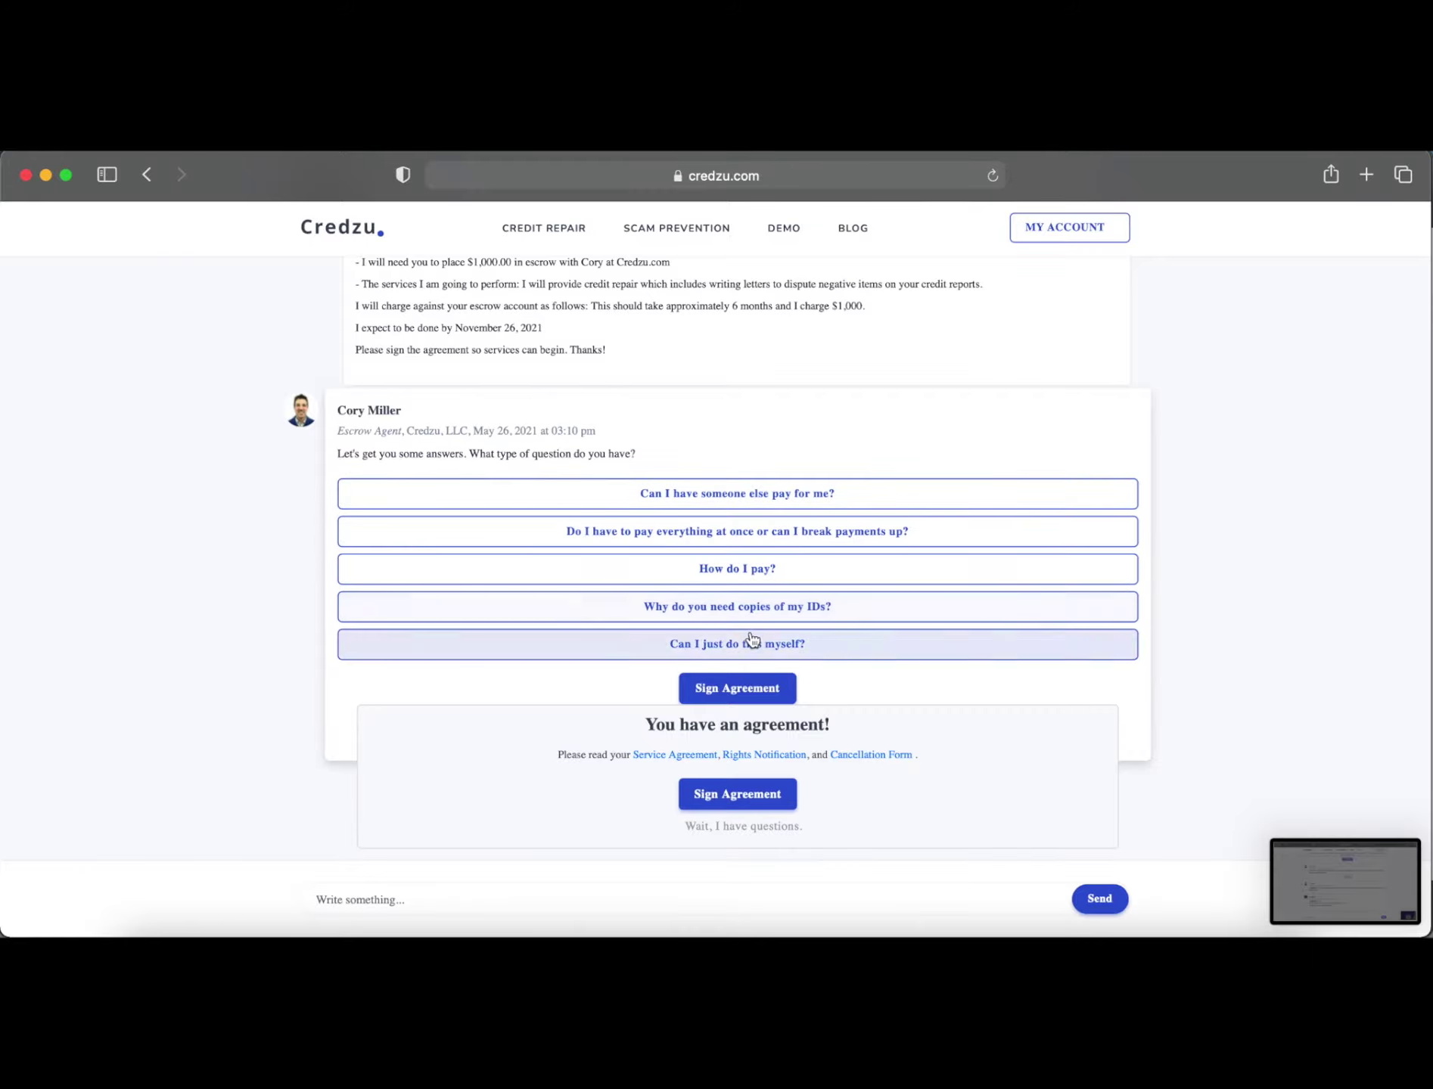
{"action": "left_click", "coordinate": [851, 497]}
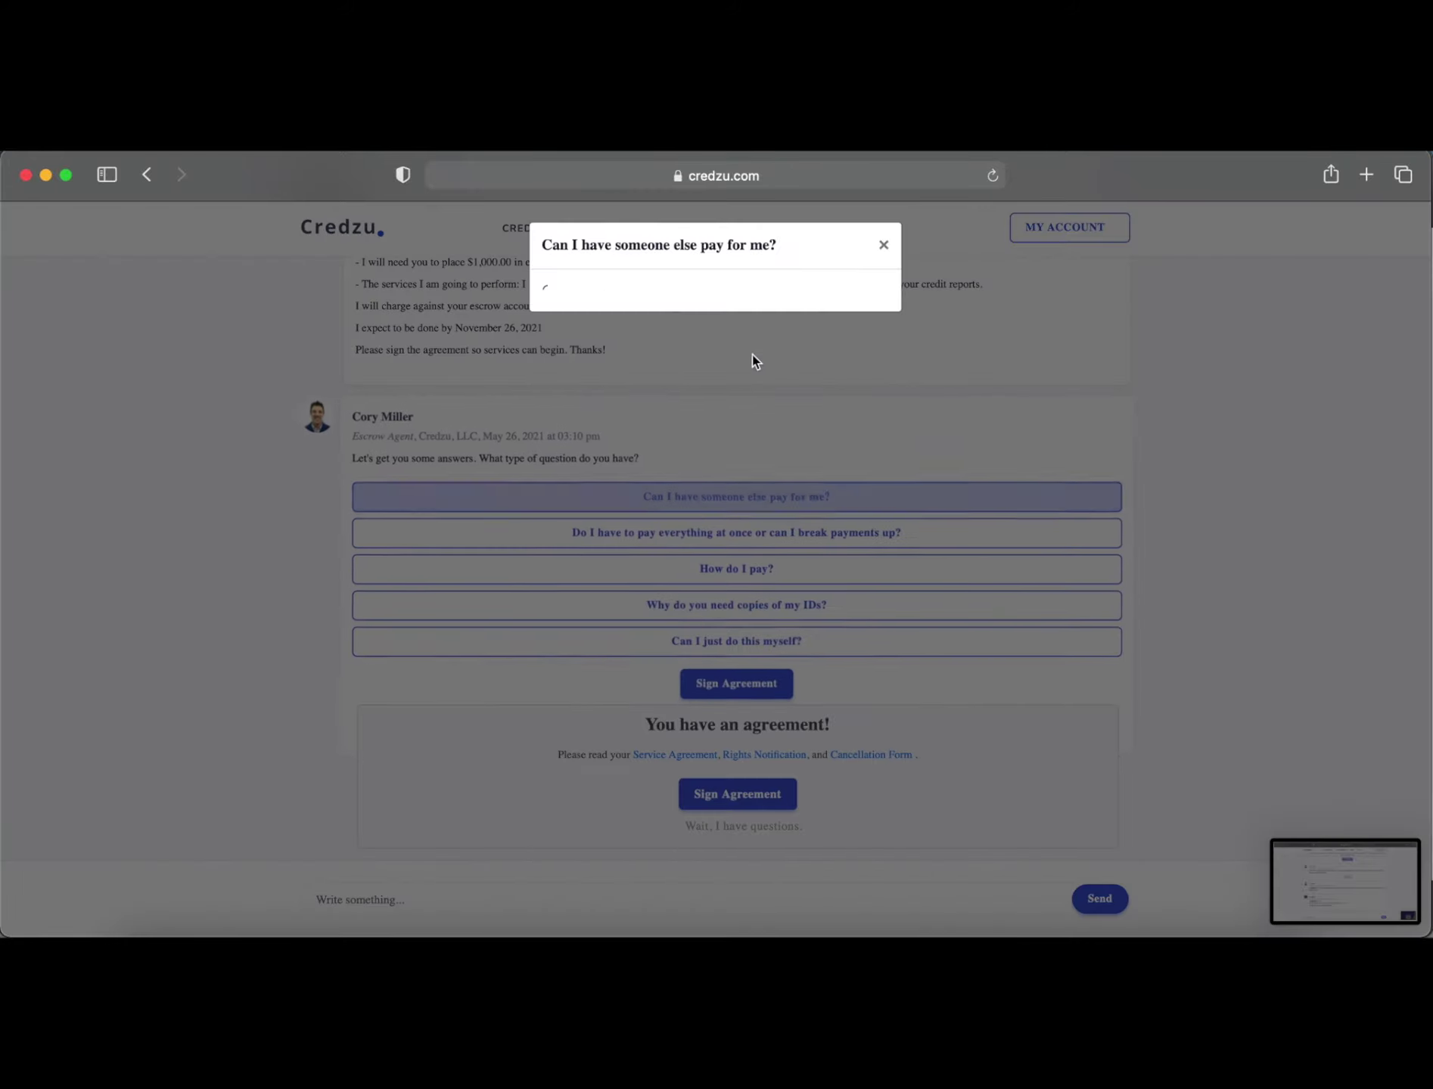
{"action": "left_click", "coordinate": [883, 245]}
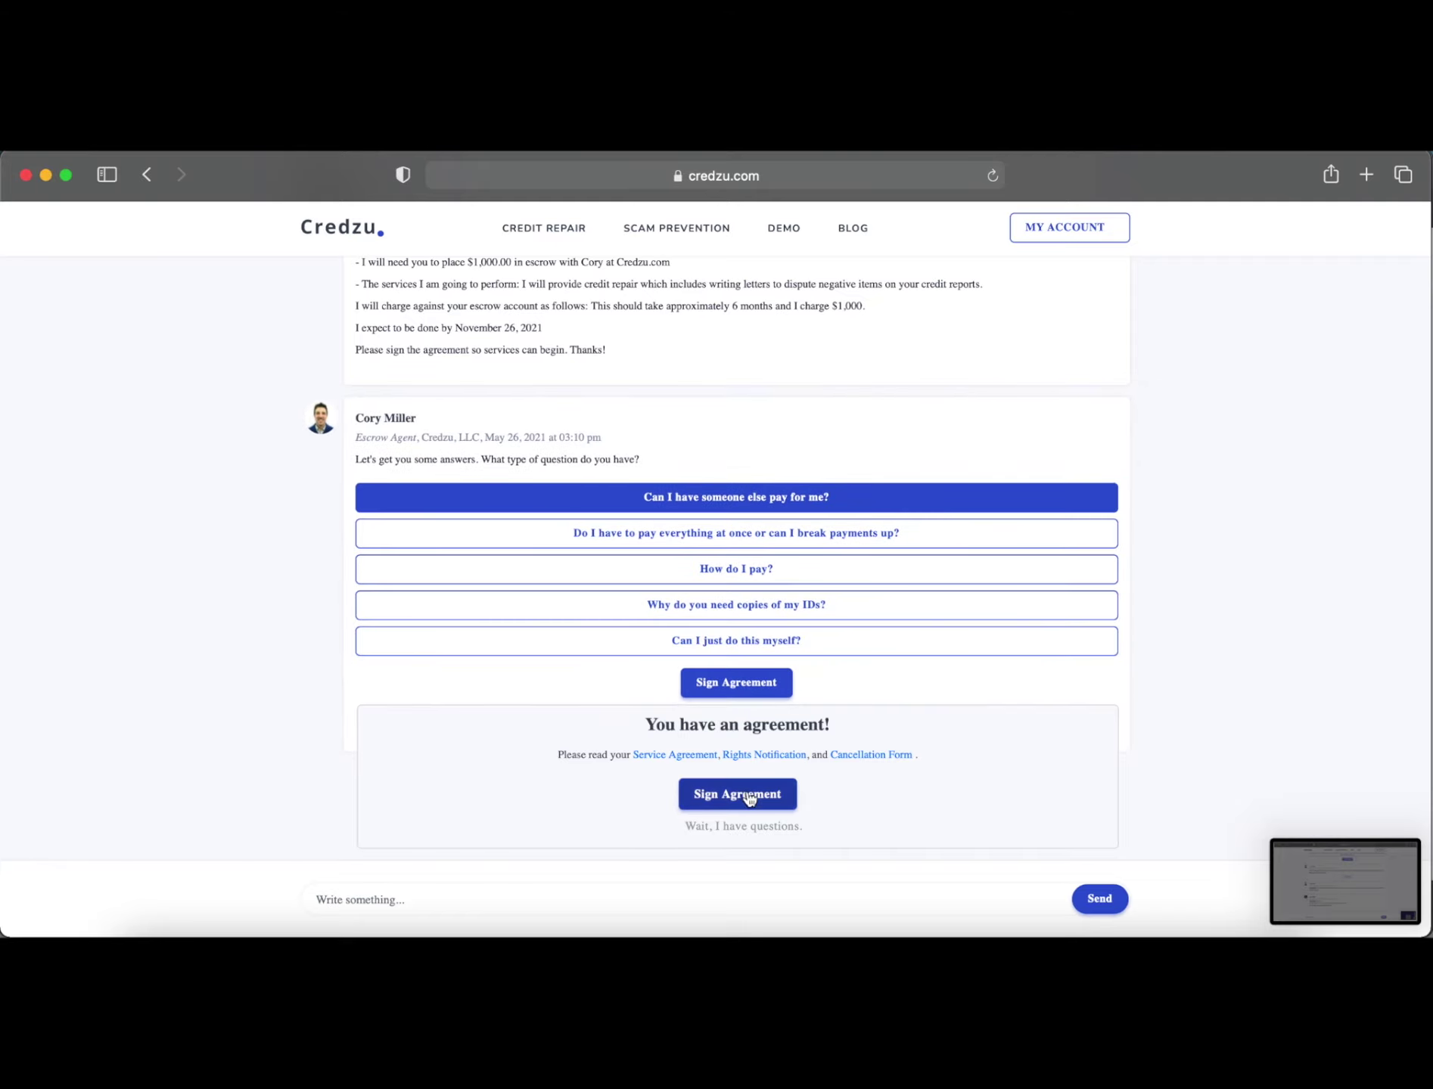
{"action": "left_click", "coordinate": [589, 888]}
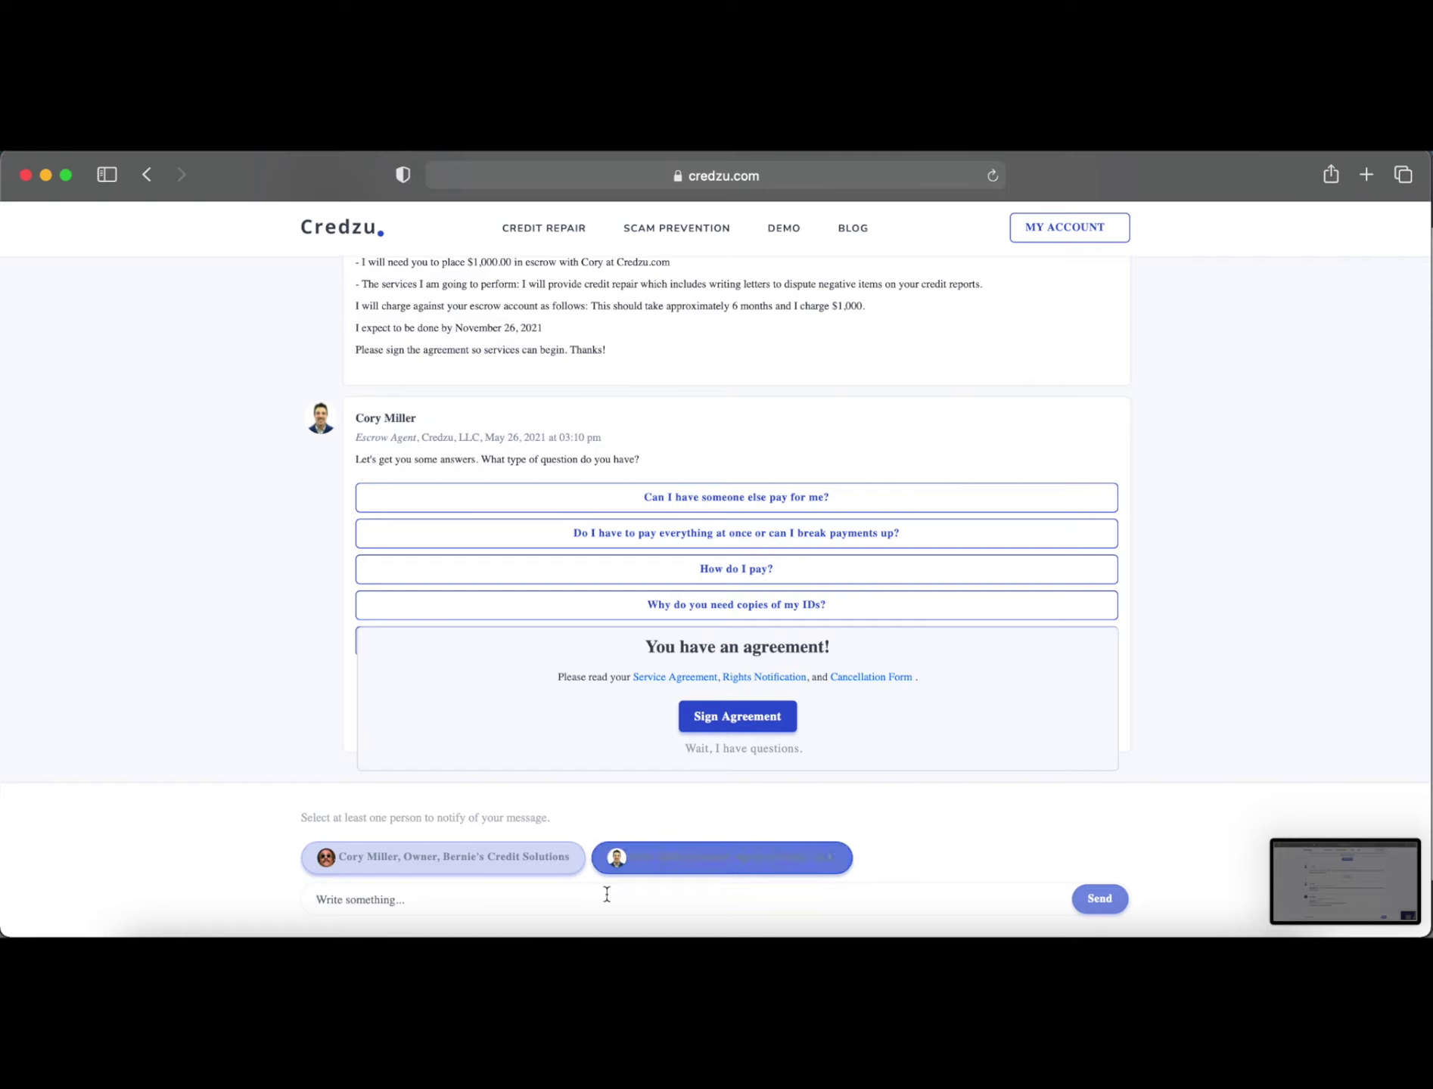
- Post 'This is a test message' addressed to the credit repair business owner
{"action": "left_click", "coordinate": [414, 862]}
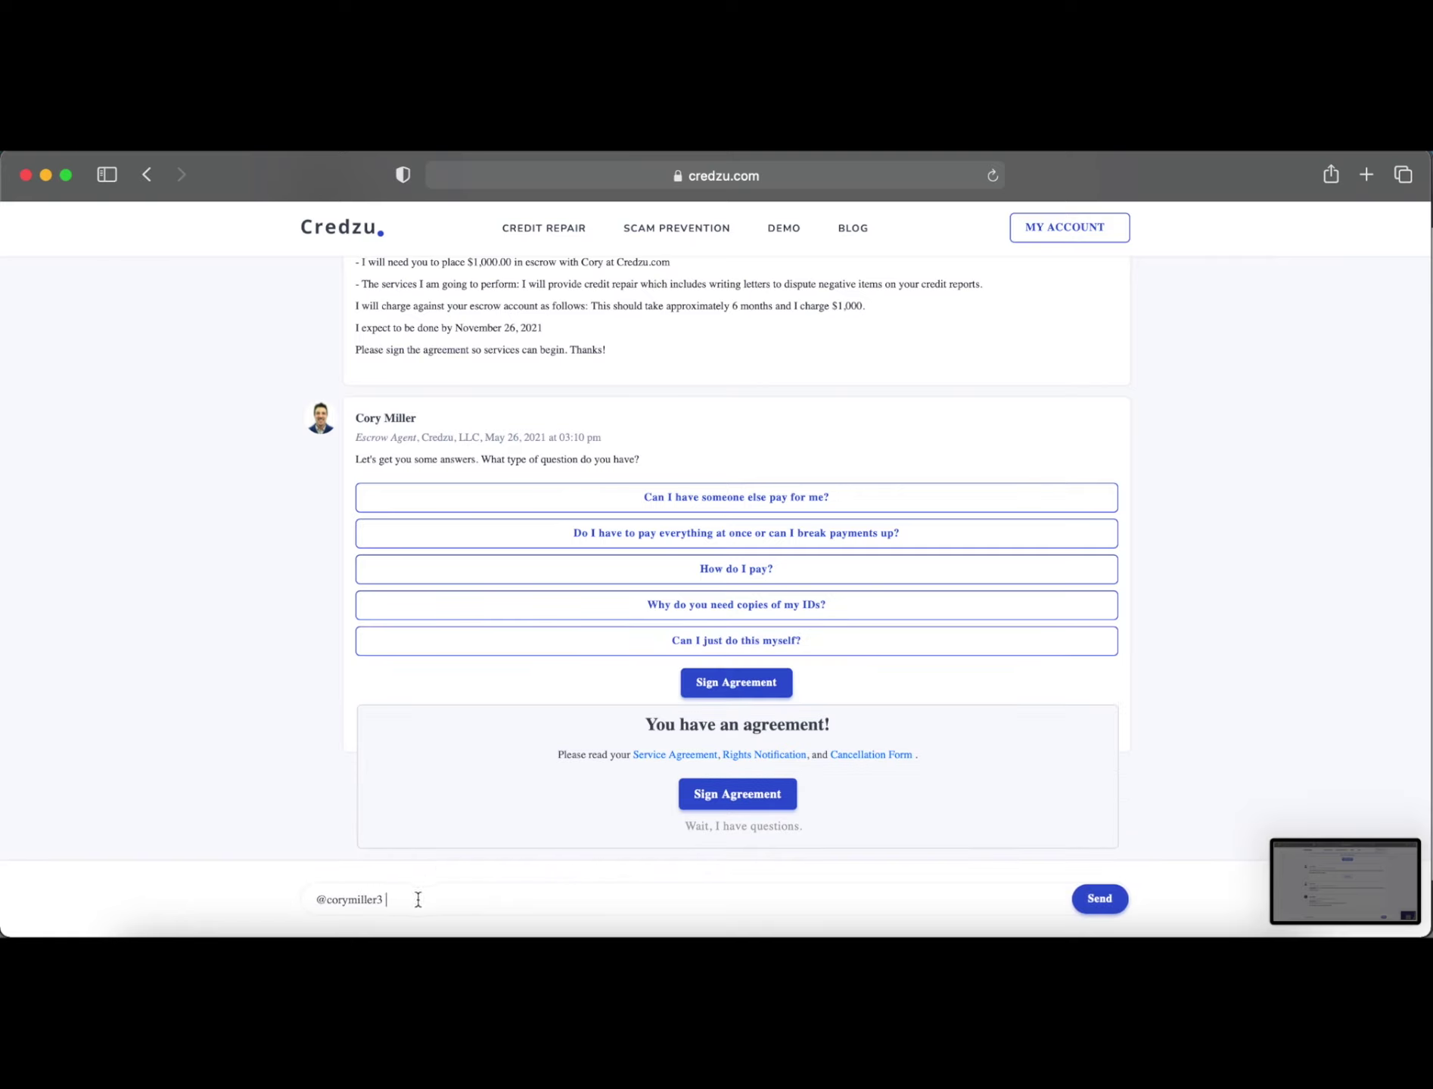
{"action": "type", "text": "This is a test message."}
{"action": "left_click", "coordinate": [1118, 906]}
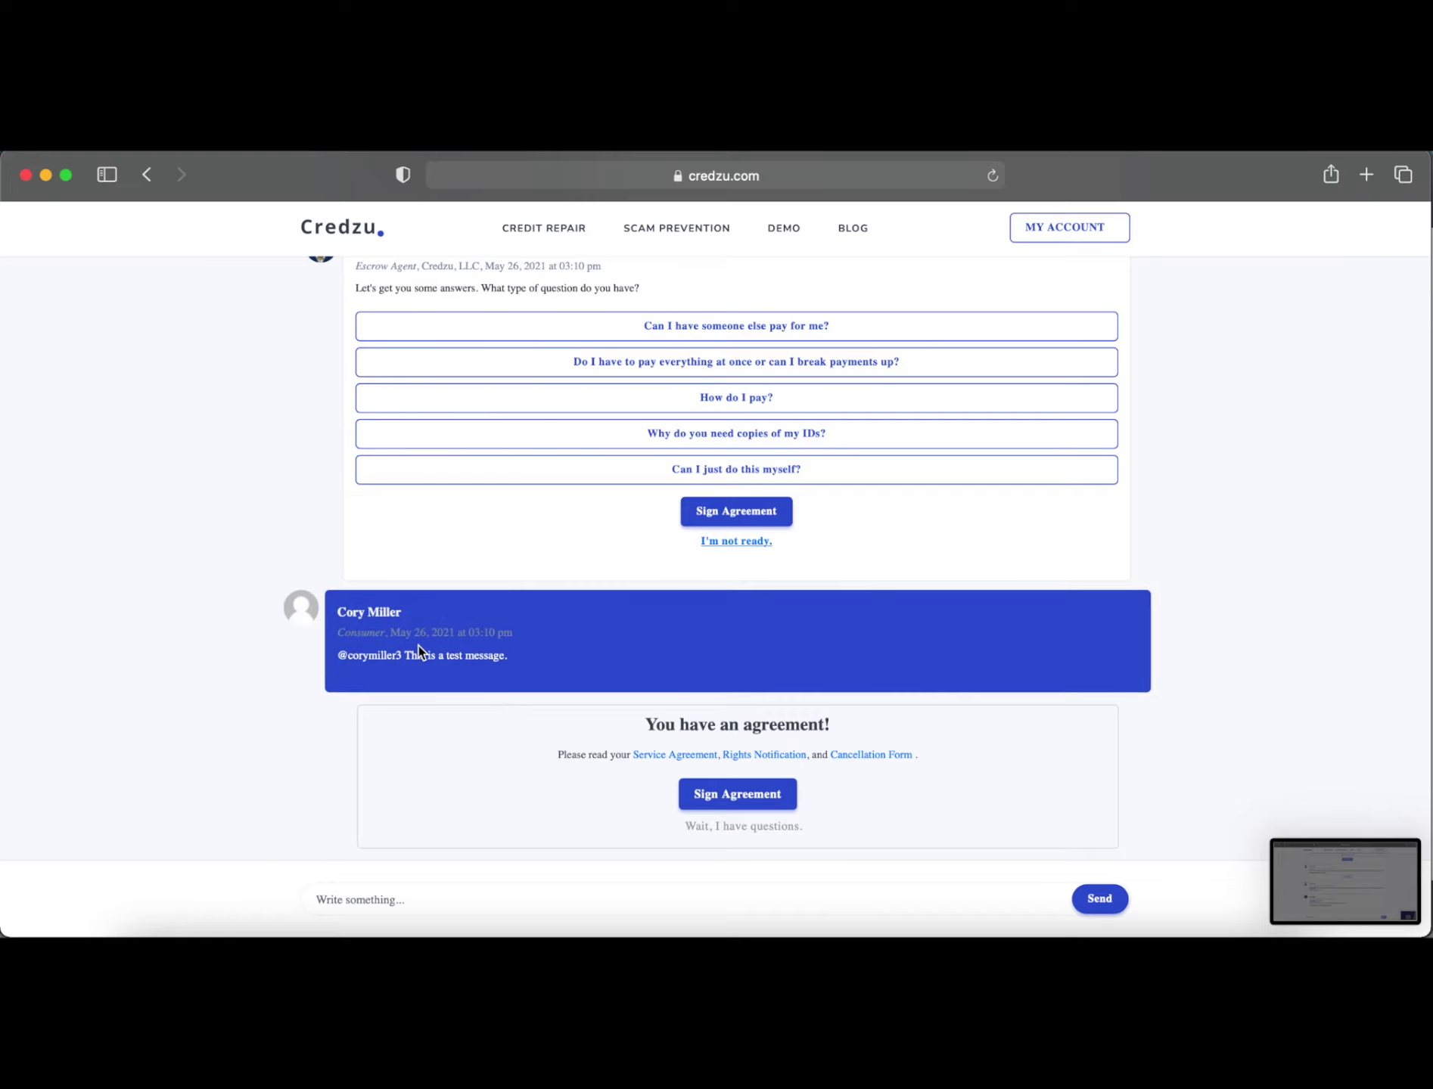
- Start signing the agreement and follow the link to complete the missing profile details
{"action": "left_click", "coordinate": [751, 796]}
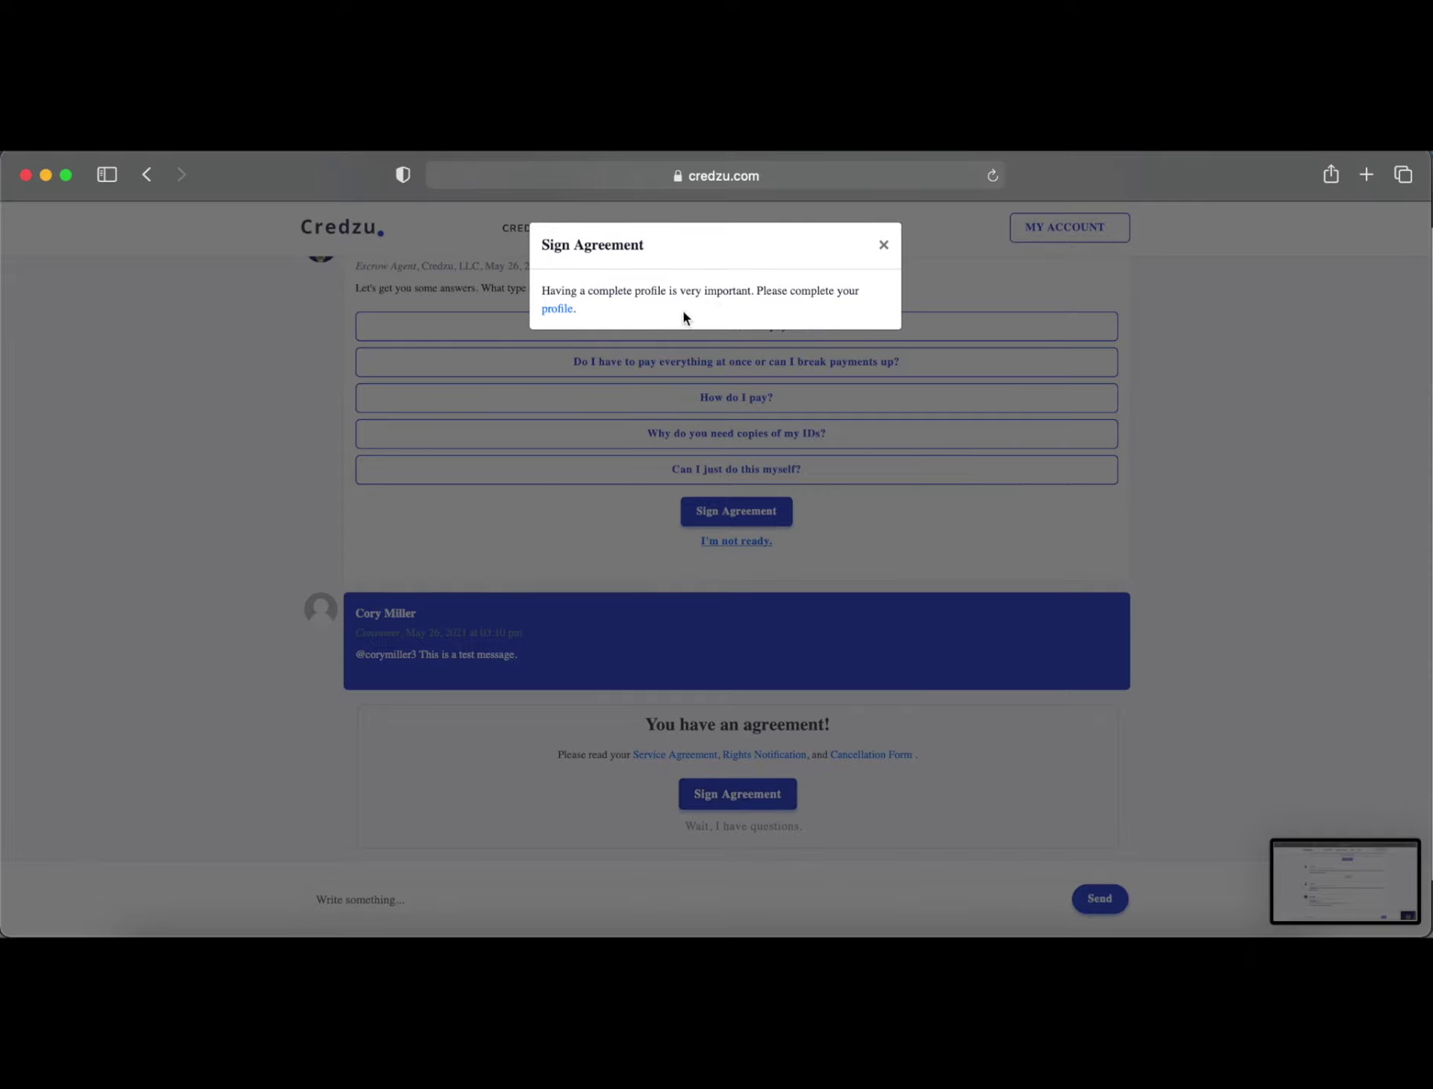
{"action": "left_click", "coordinate": [554, 310]}
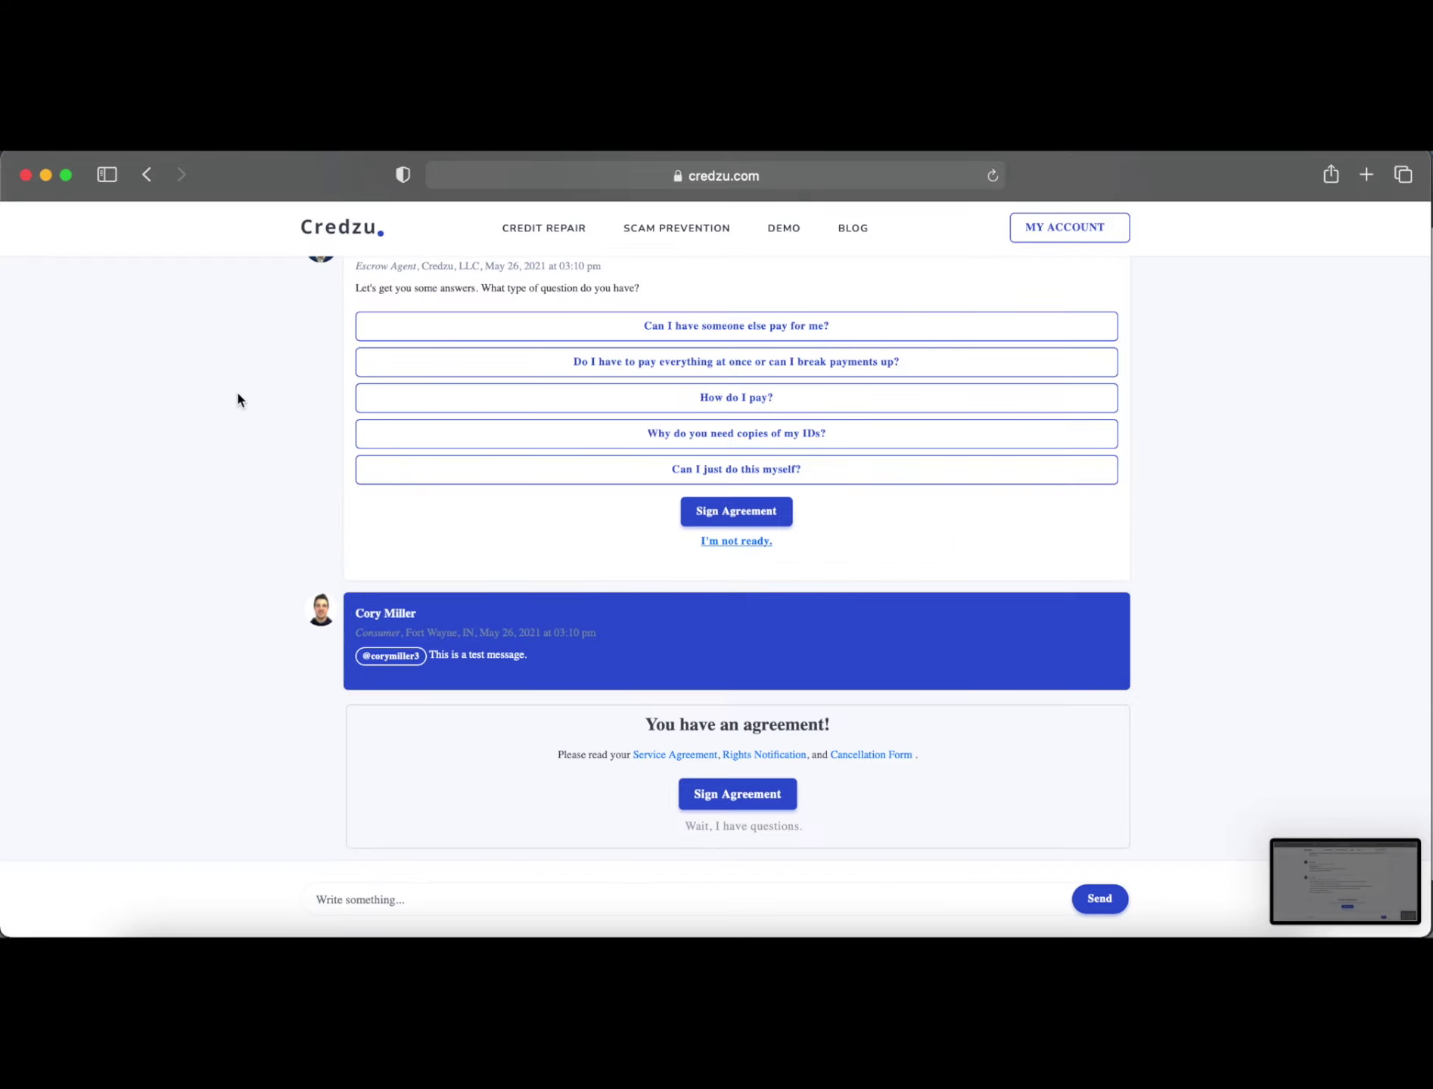
- Draw a signature on the signing pad and submit it to sign the agreement
{"action": "left_click", "coordinate": [749, 800]}
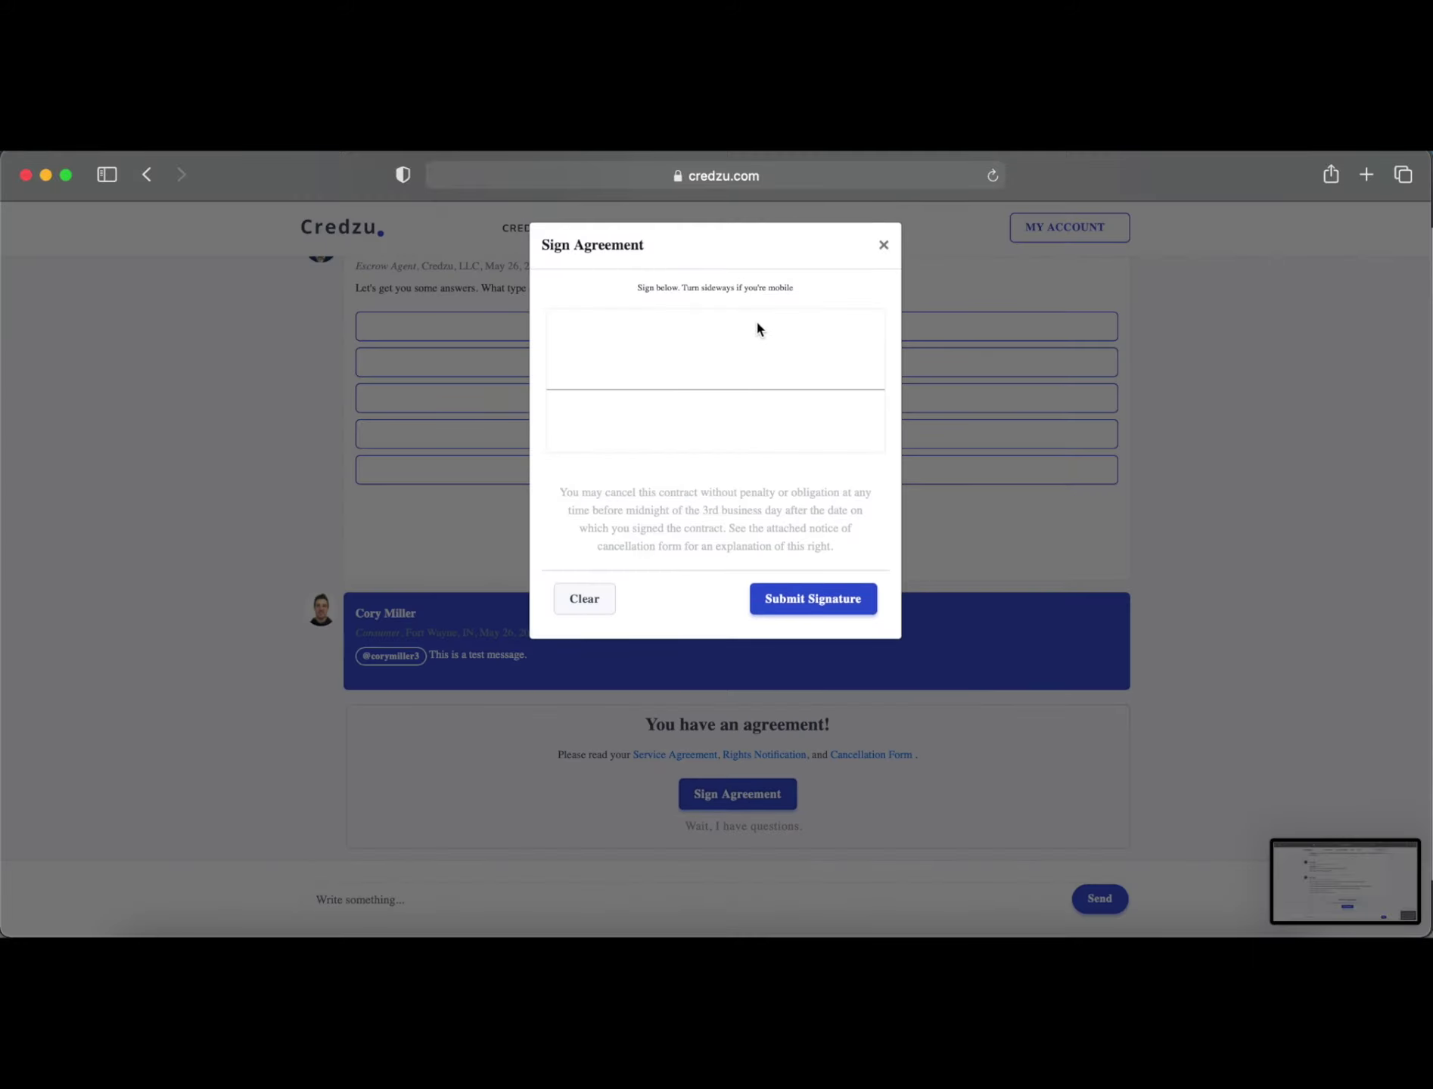
{"action": "left_click_drag", "start_coordinate": [756, 323], "coordinate": [654, 435]}
{"action": "left_click", "coordinate": [824, 600]}
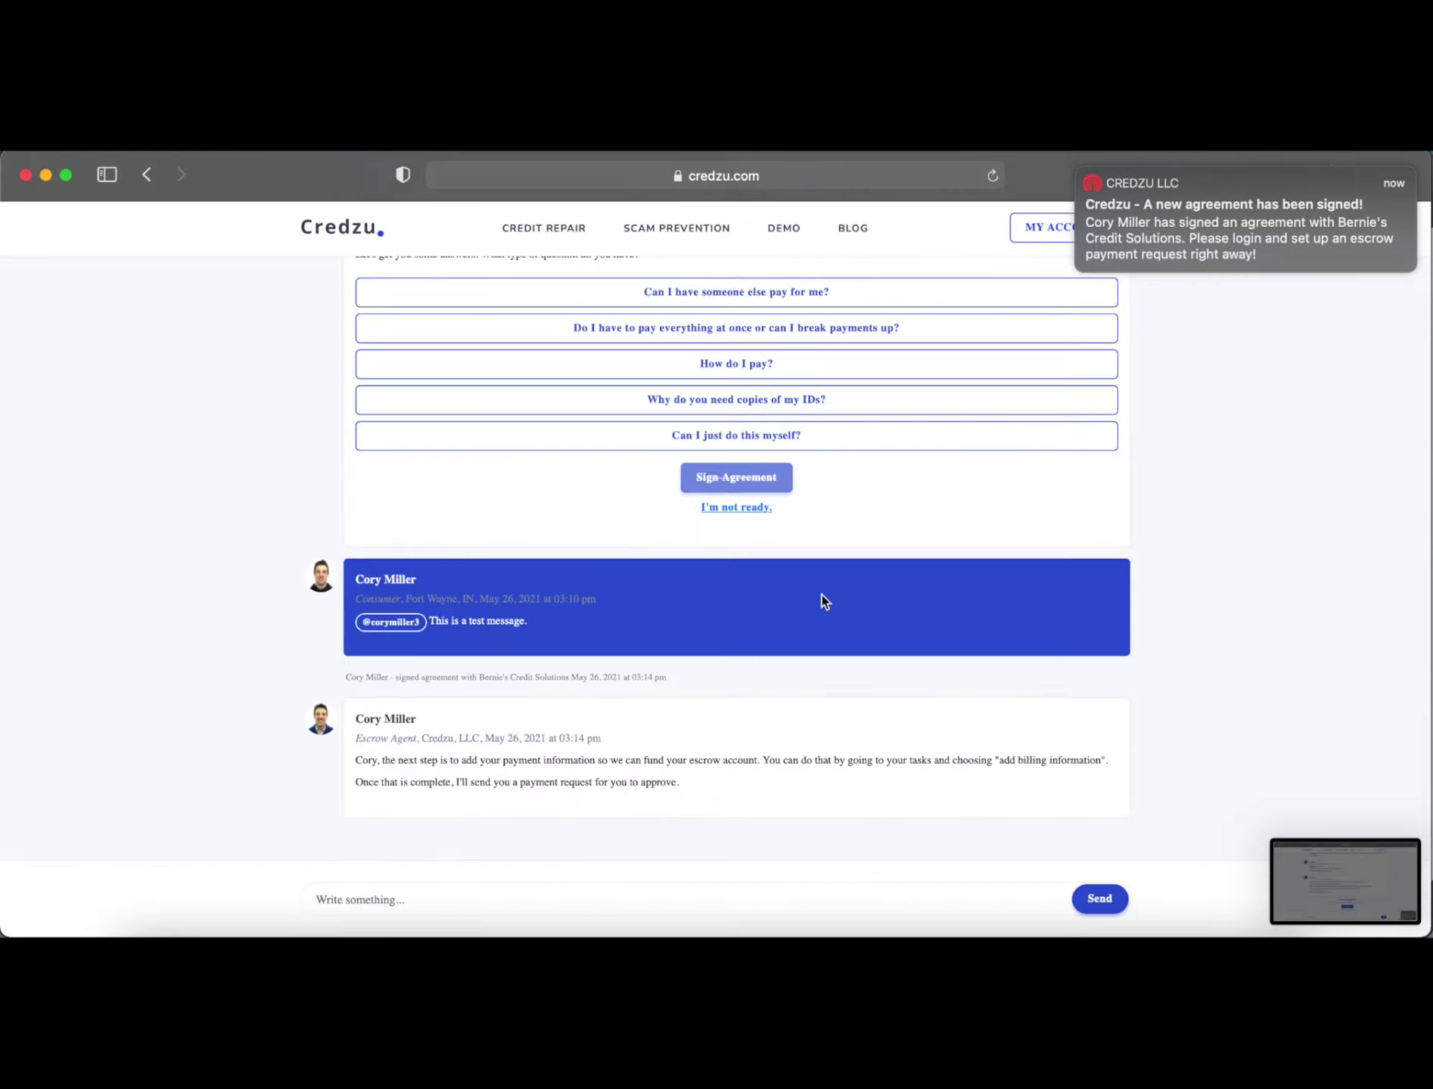
- Dismiss the signed-agreement notification banner in the top right
{"action": "mouse_move", "coordinate": [1232, 233]}
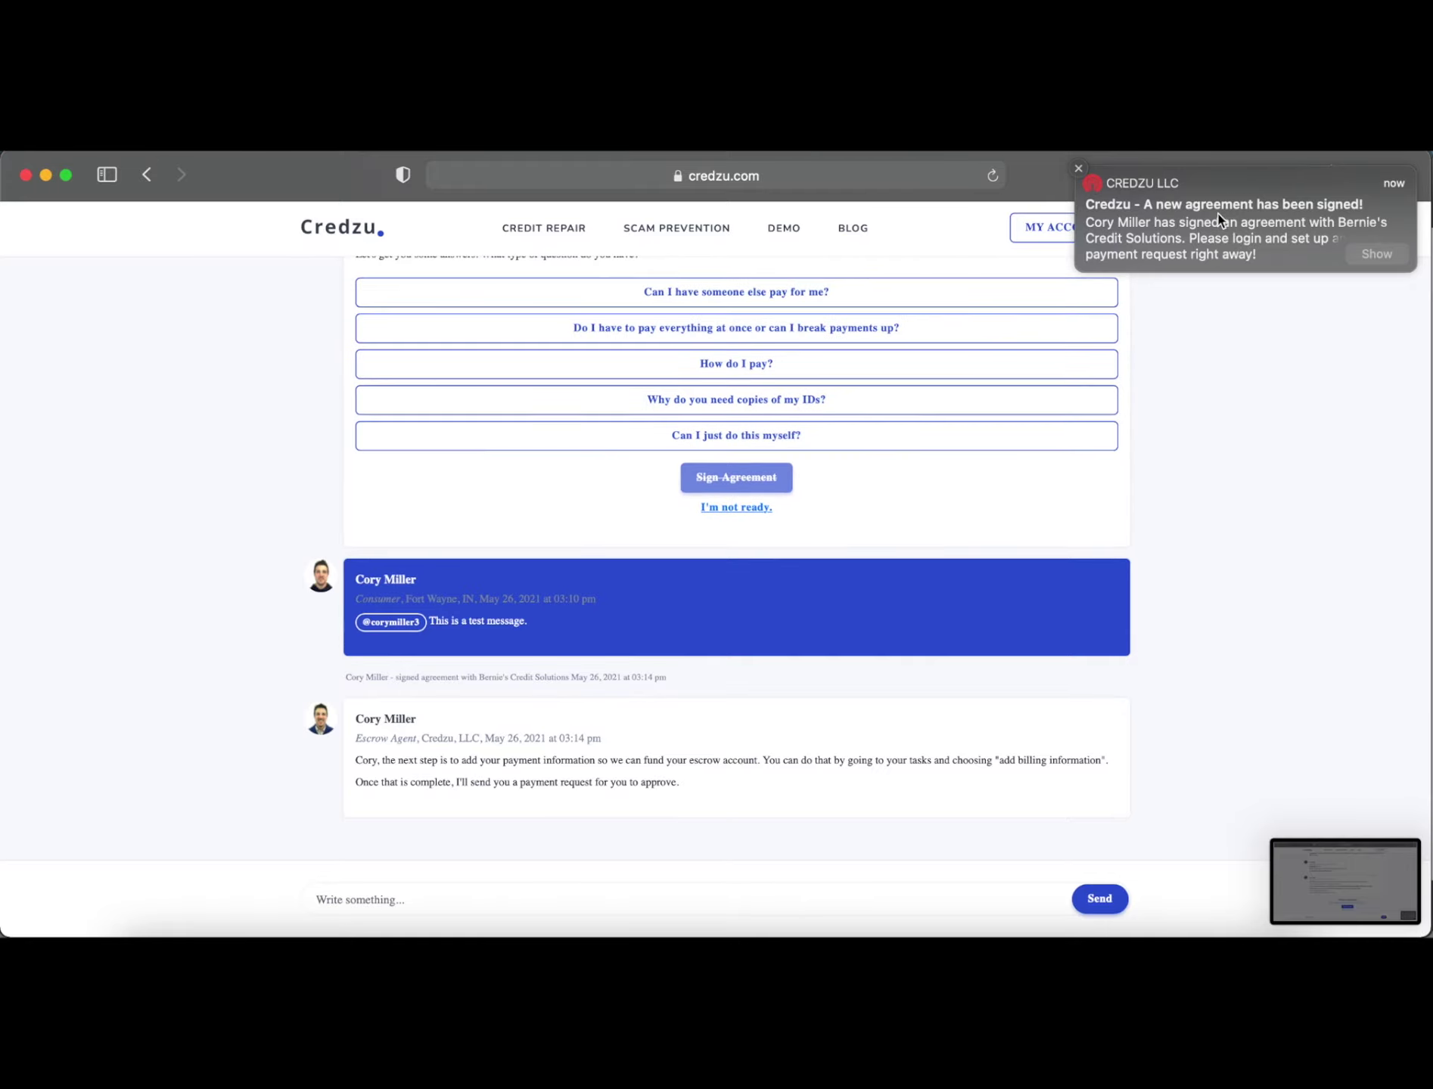
{"action": "left_click", "coordinate": [1219, 221]}
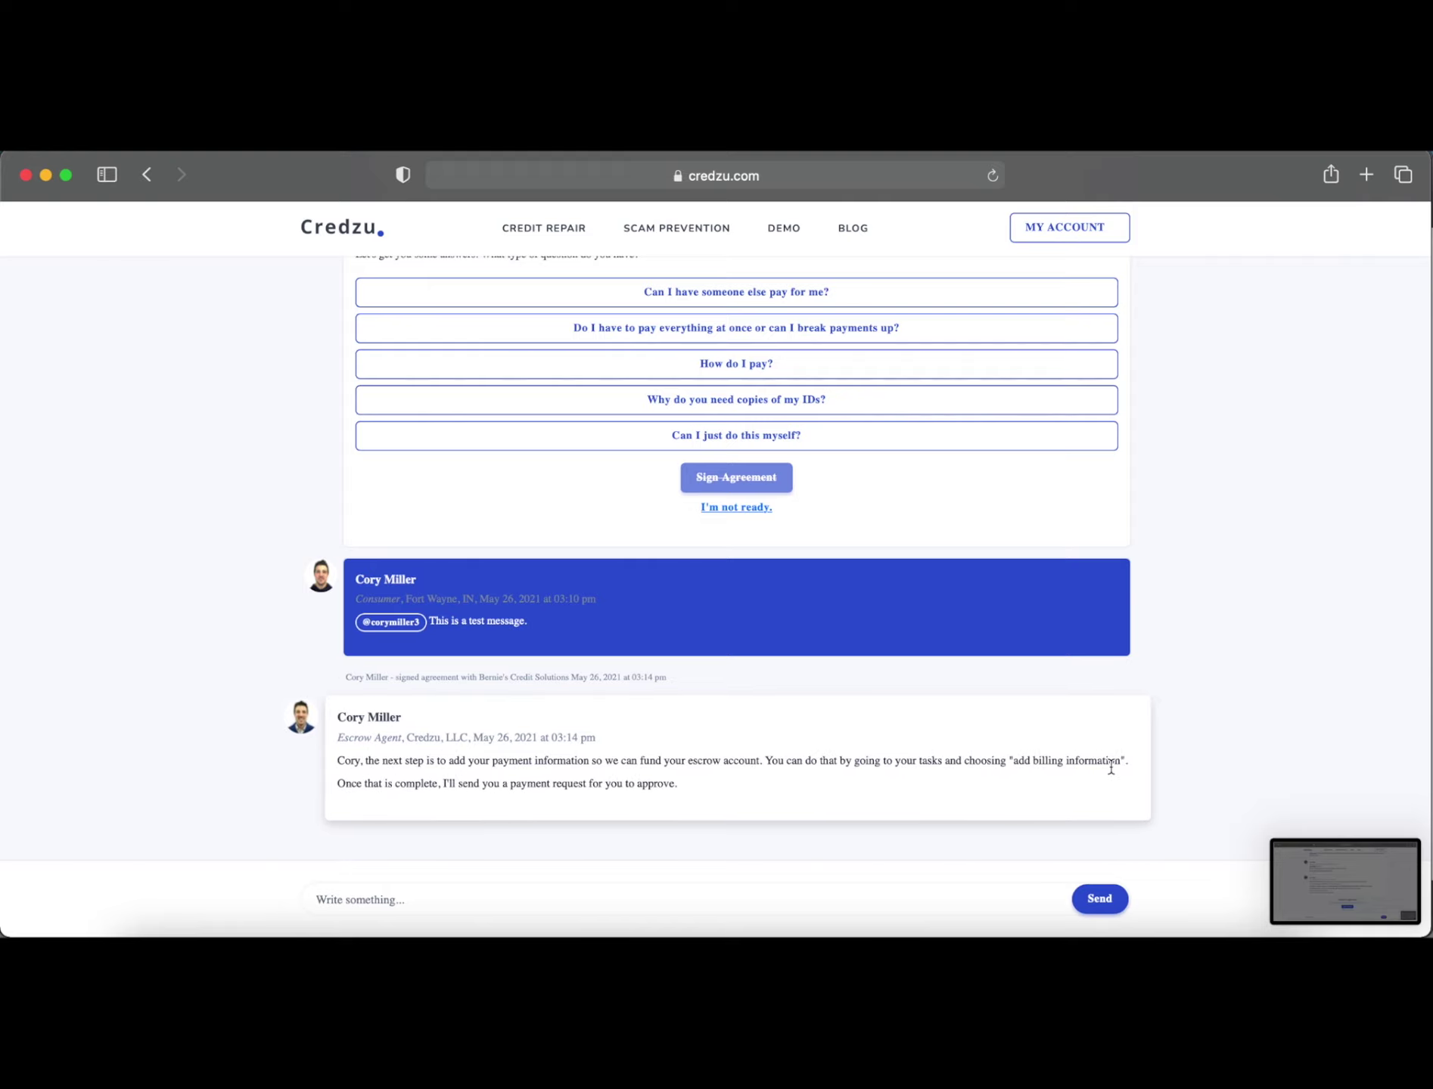
- Go to the Tasks and Progress page from the MY ACCOUNT menu
{"action": "left_click", "coordinate": [1065, 230]}
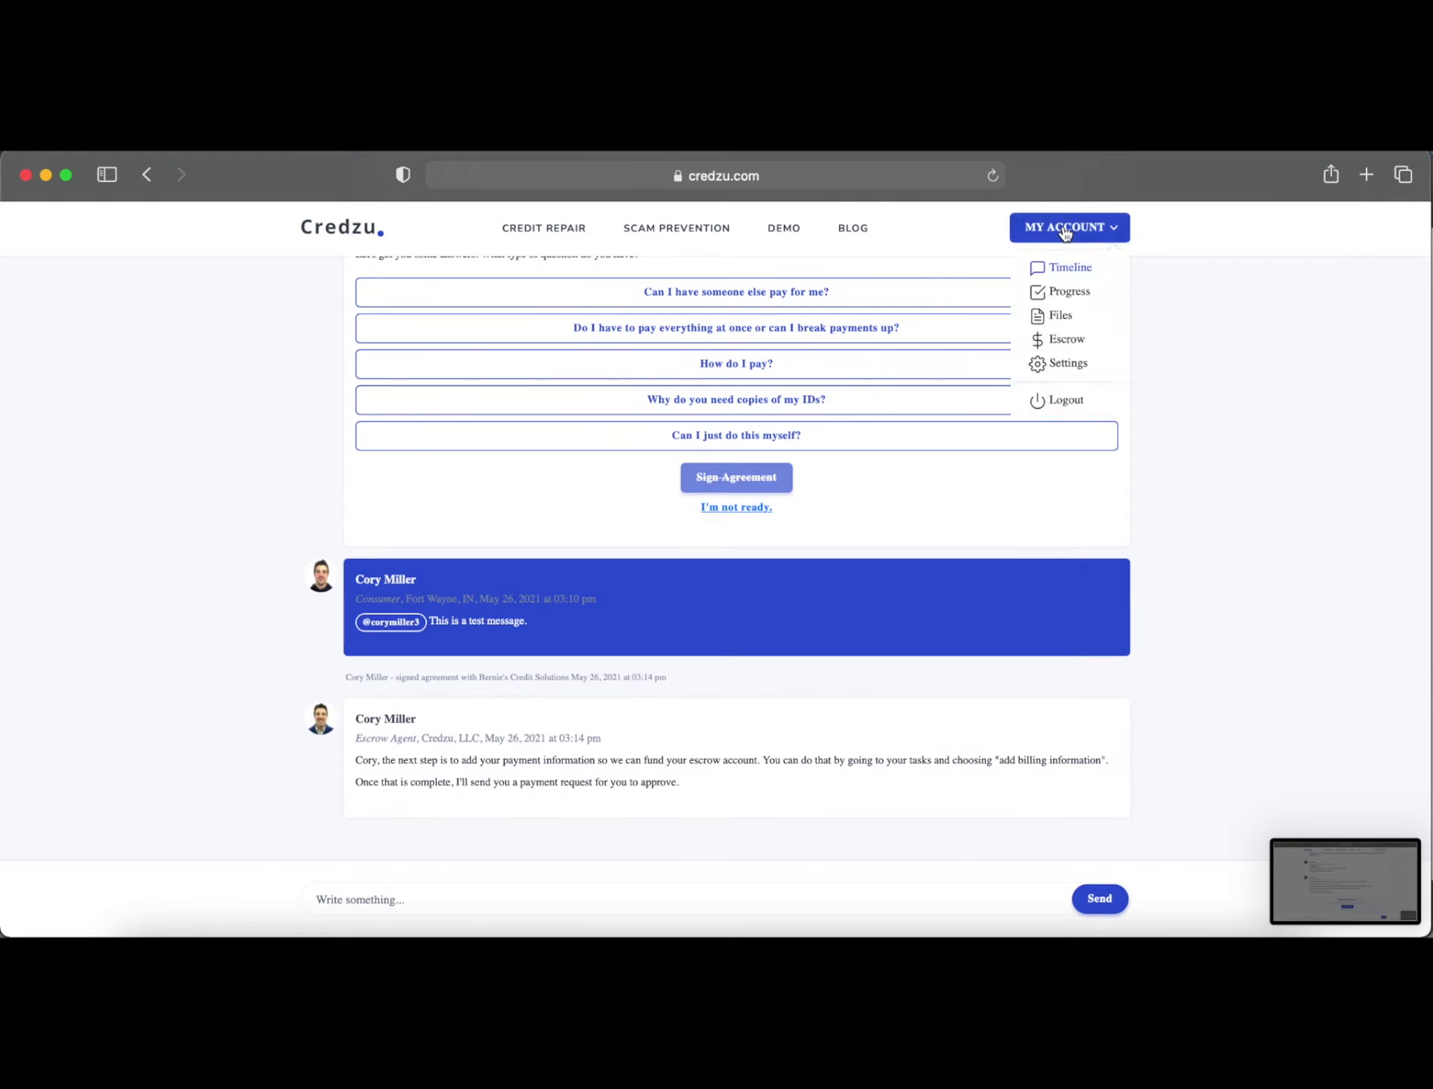
{"action": "left_click", "coordinate": [1065, 294]}
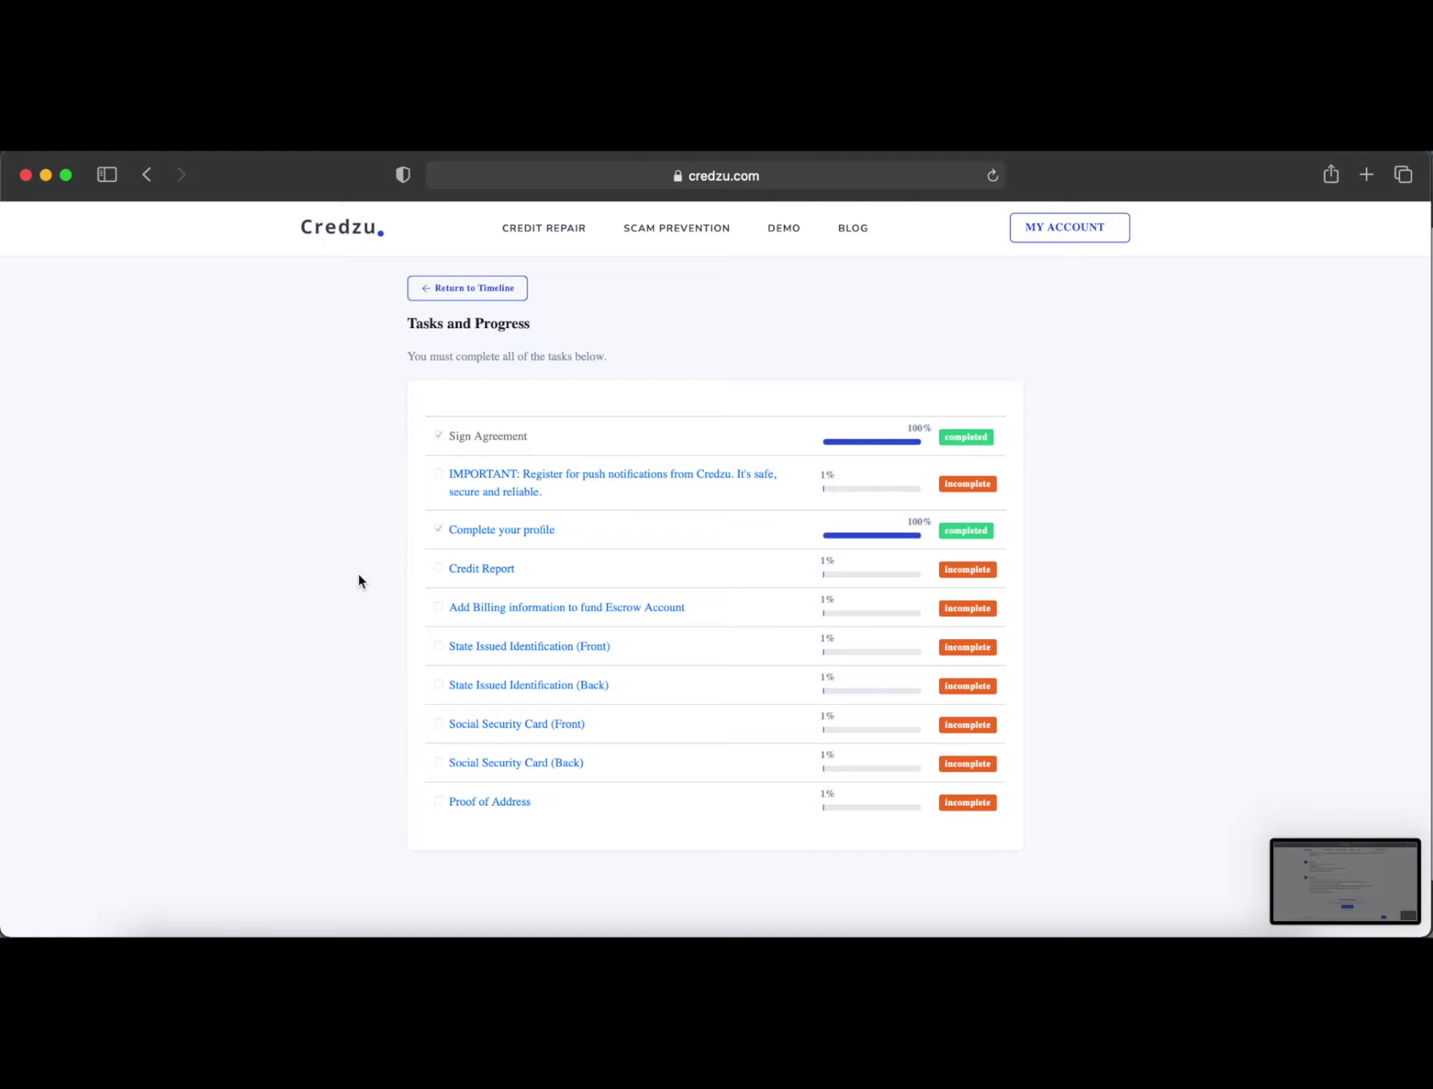
- From the billing task, start linking an escrow bank account via Plaid and choose Inova Federal Credit Union
{"action": "left_click", "coordinate": [576, 610]}
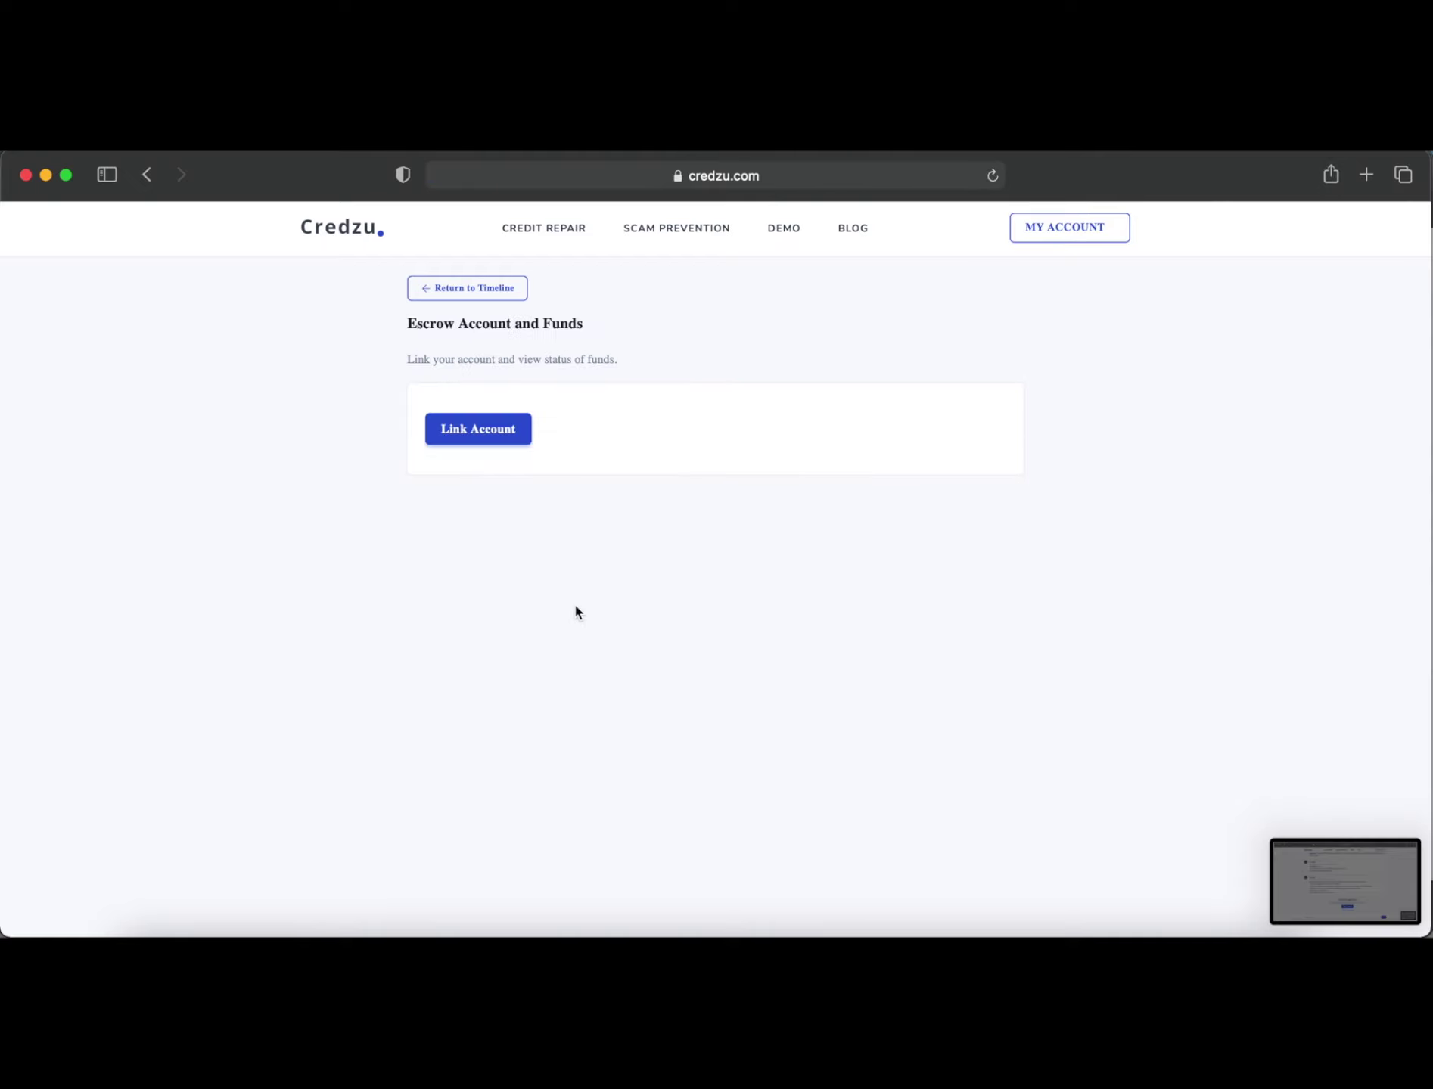
{"action": "left_click", "coordinate": [481, 432]}
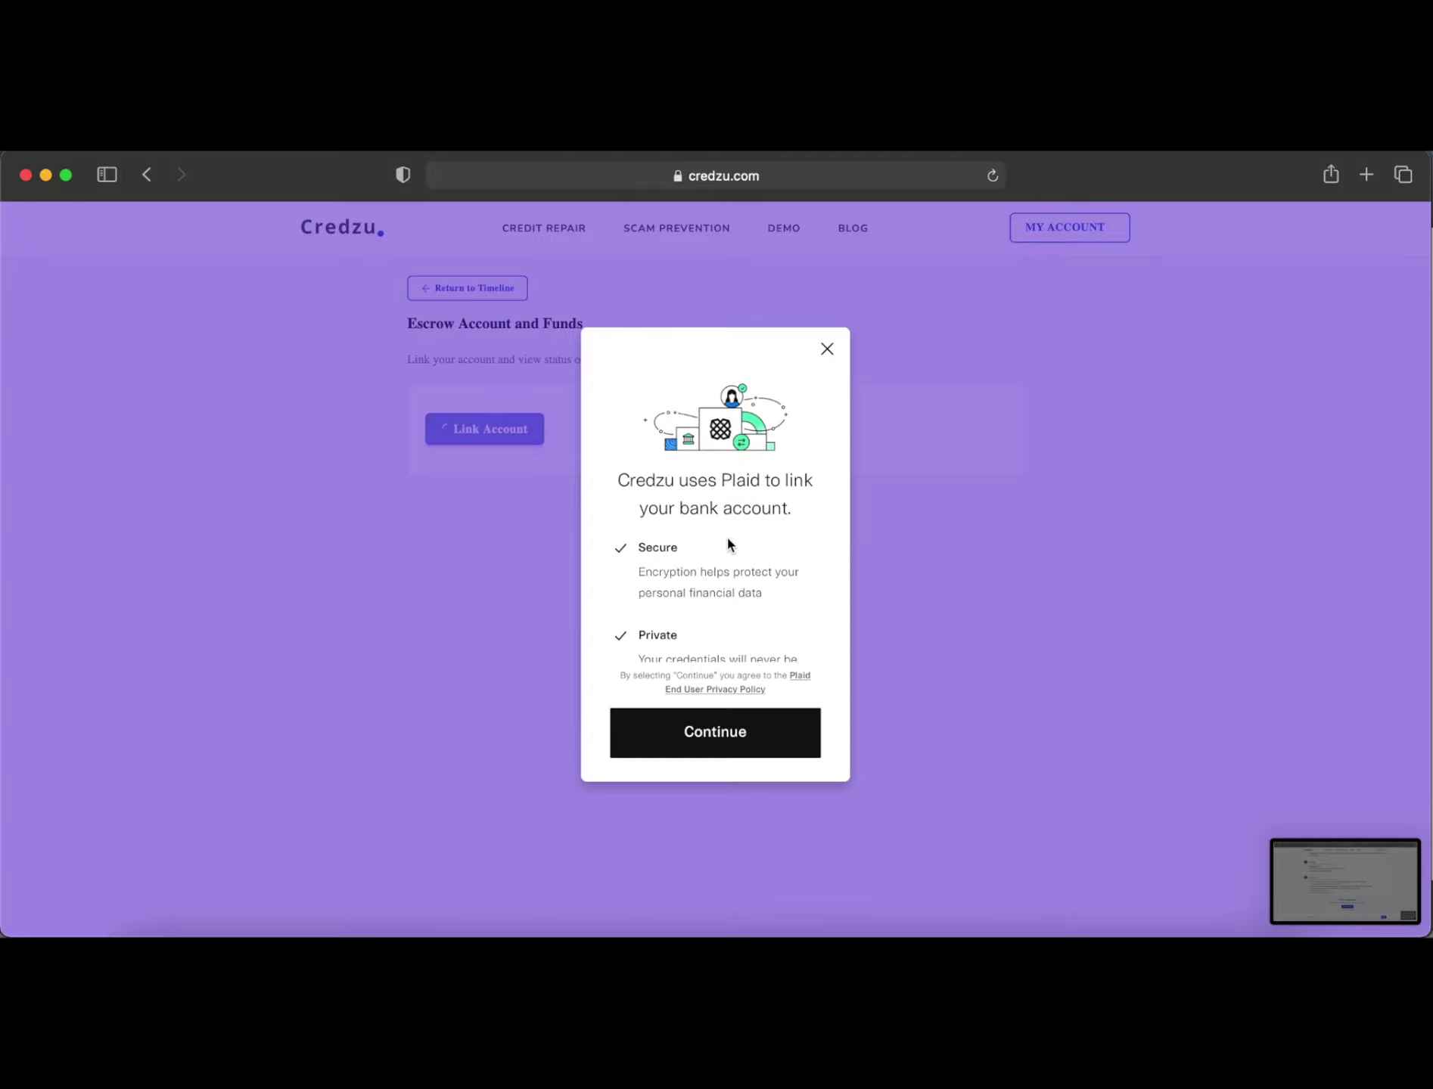
{"action": "left_click", "coordinate": [715, 737]}
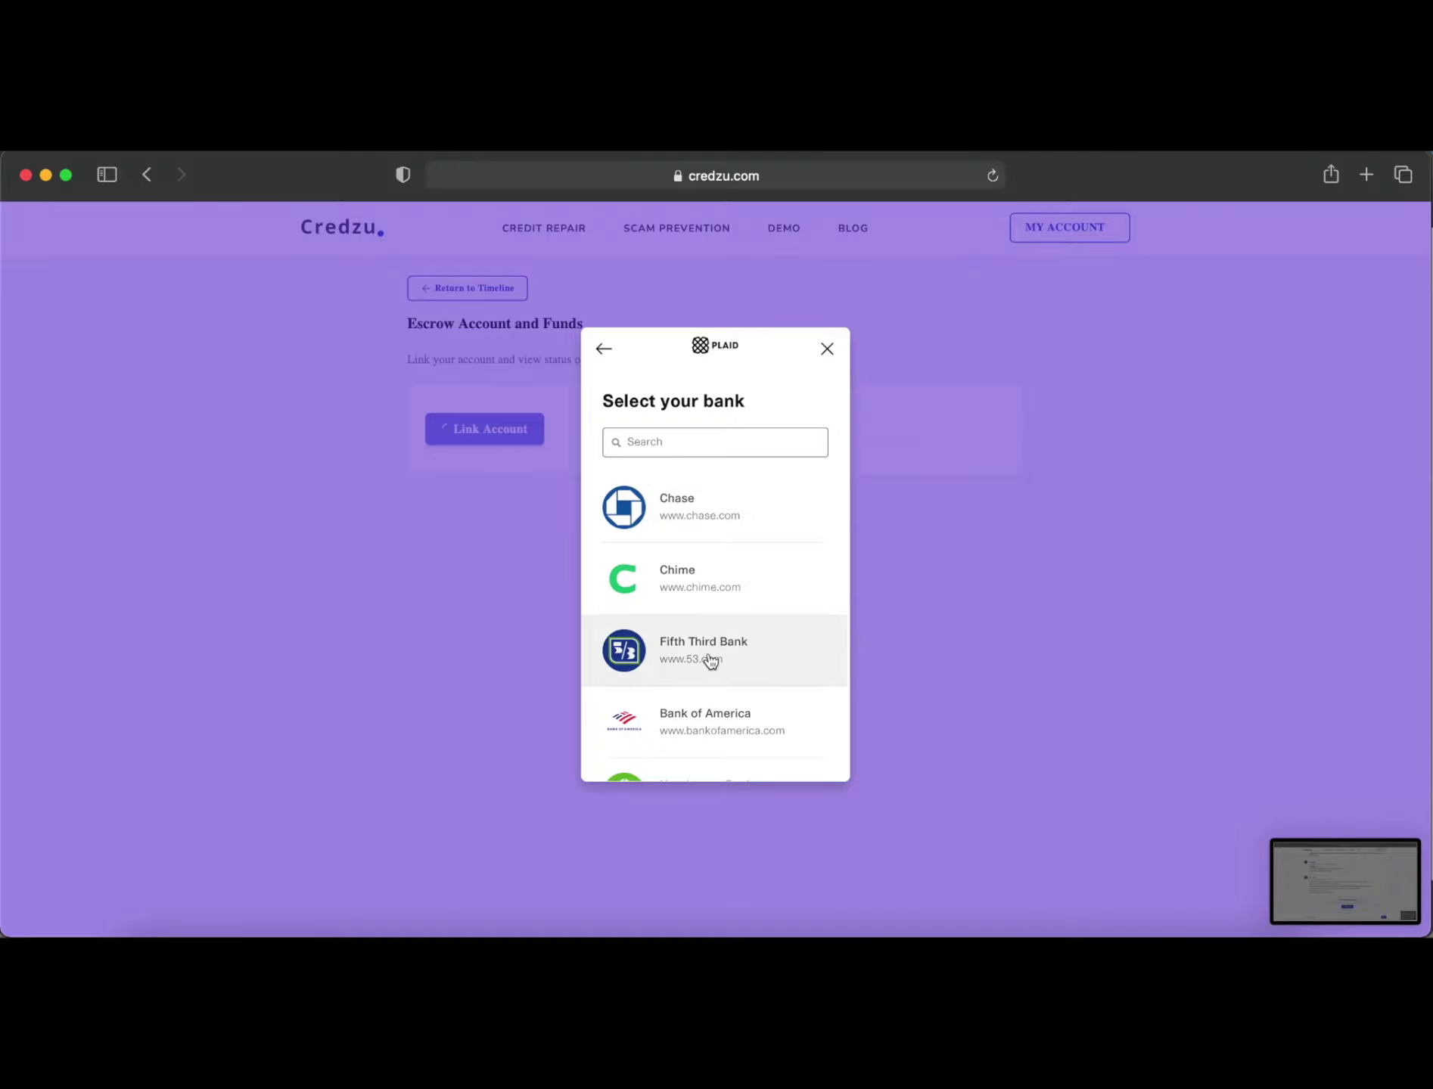
{"action": "scroll", "coordinate": [711, 661], "scroll_direction": "down", "scroll_amount": 5}
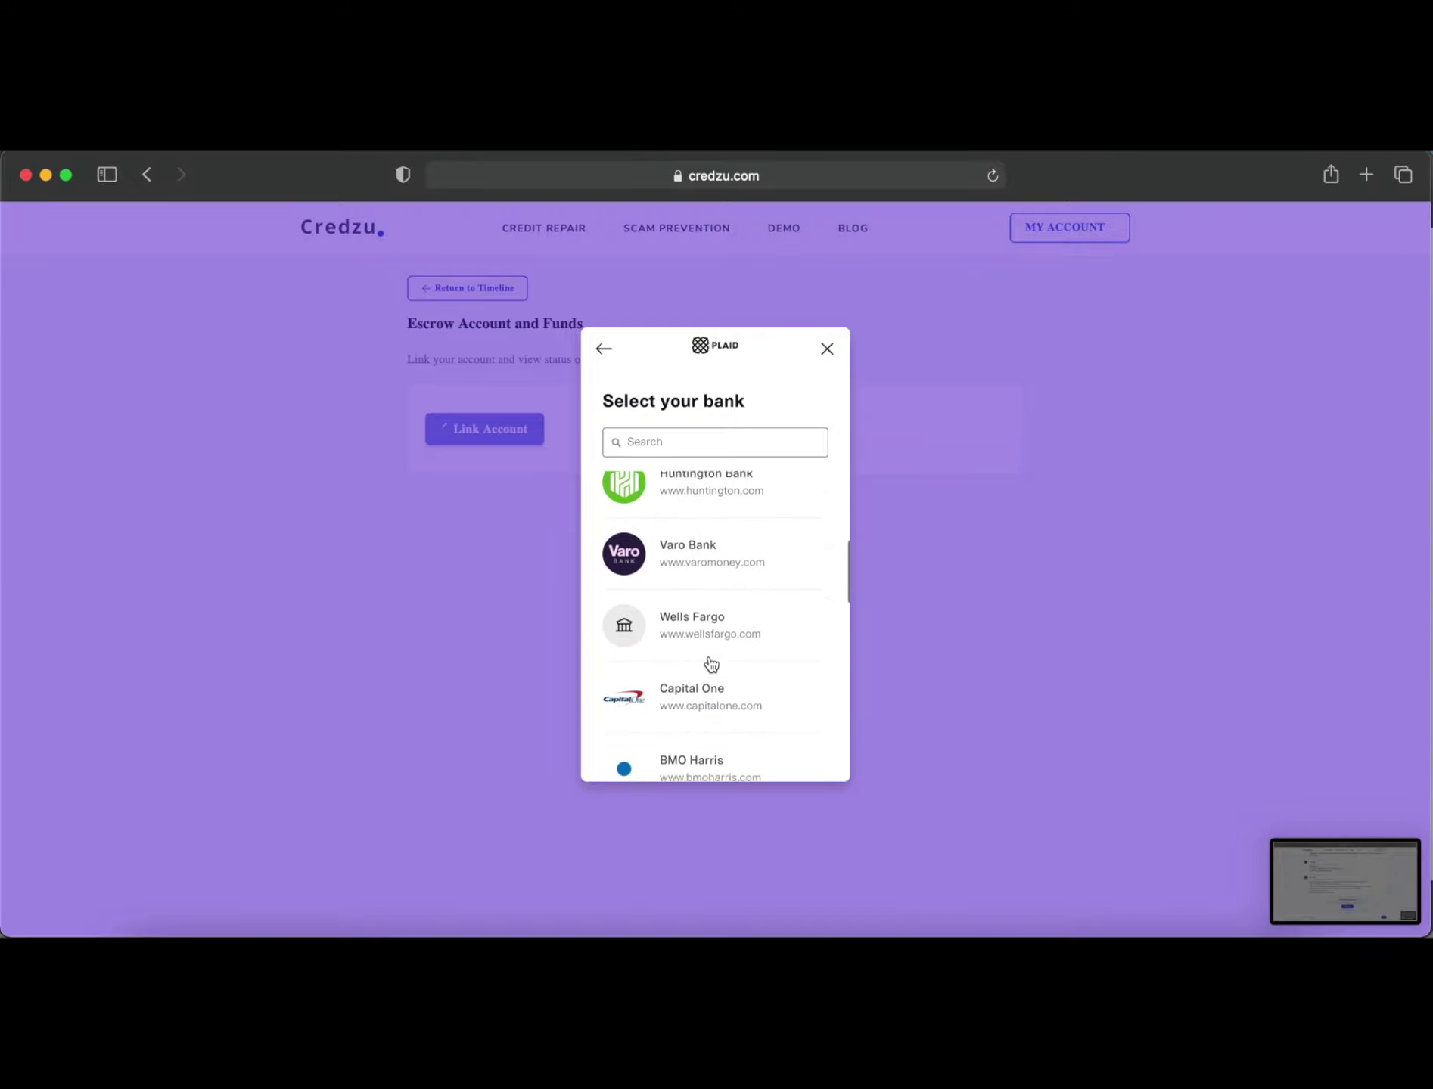
{"action": "scroll", "coordinate": [711, 663], "scroll_direction": "up", "scroll_amount": 5}
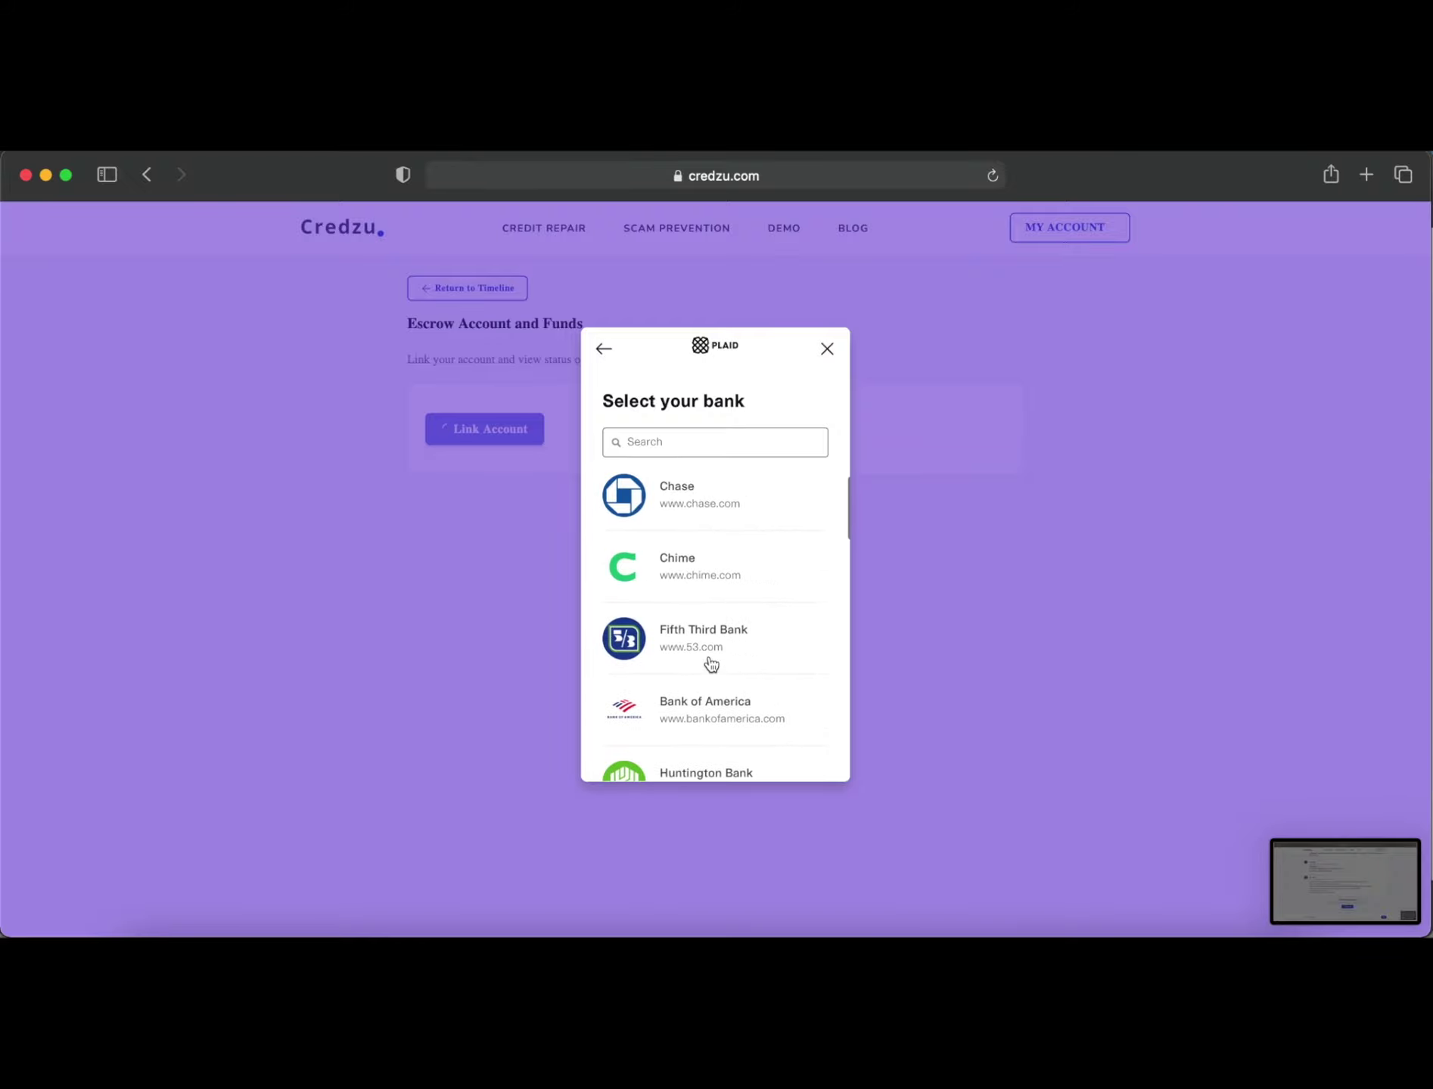
{"action": "left_click", "coordinate": [688, 441]}
{"action": "type", "text": "In"}
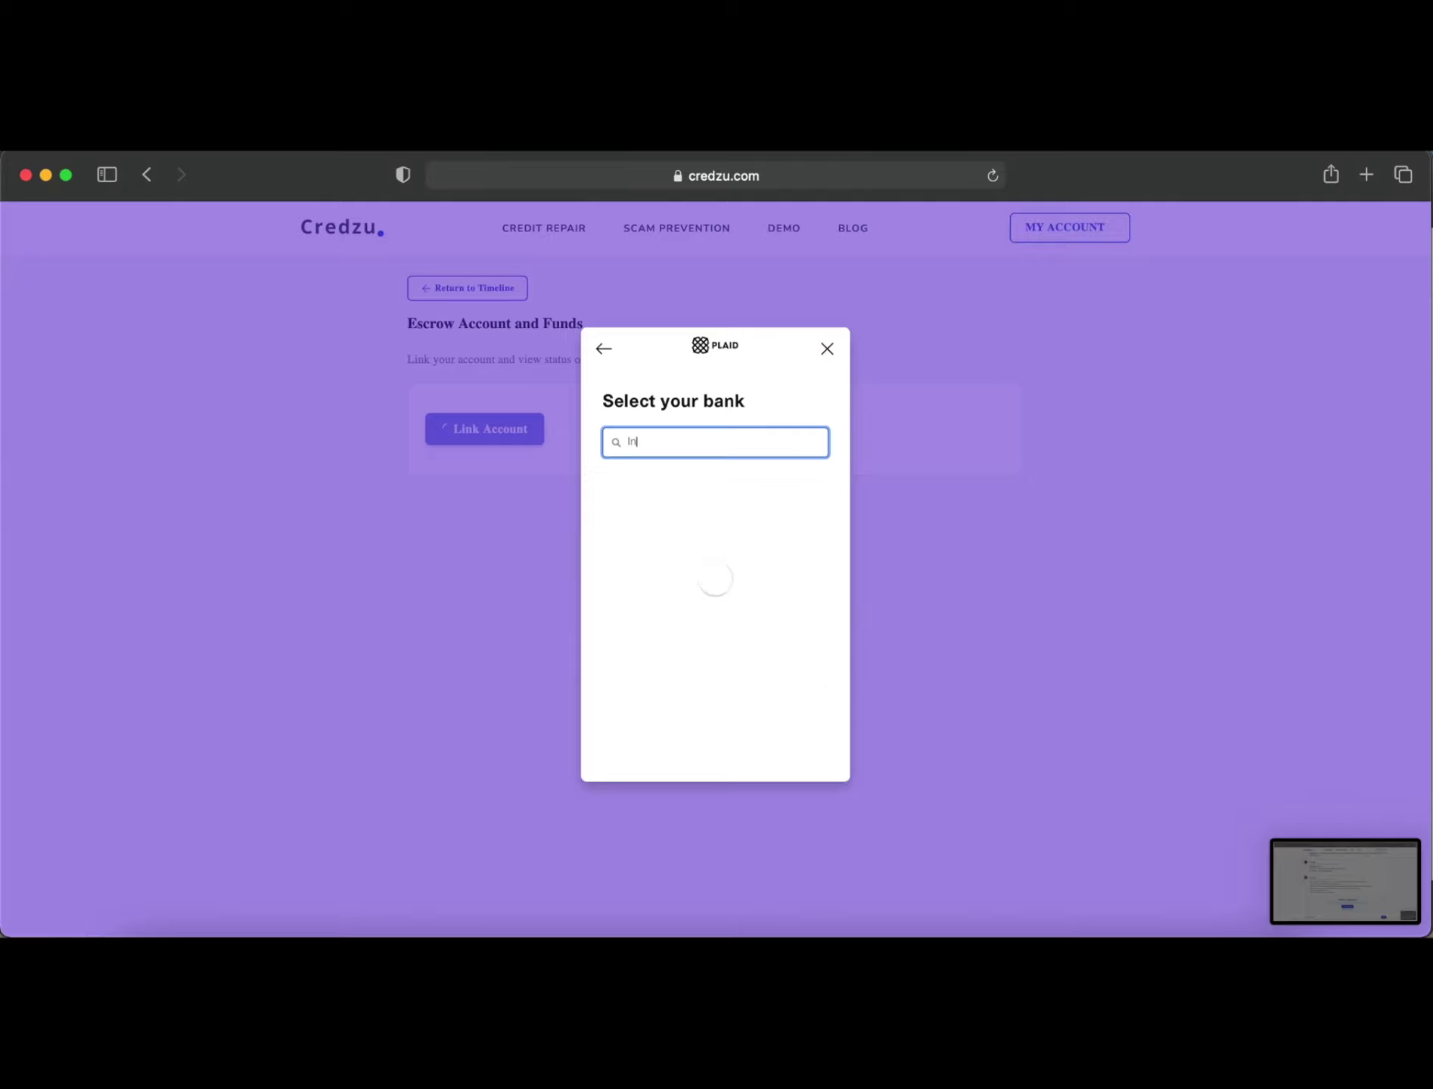
{"action": "type", "text": "ova"}
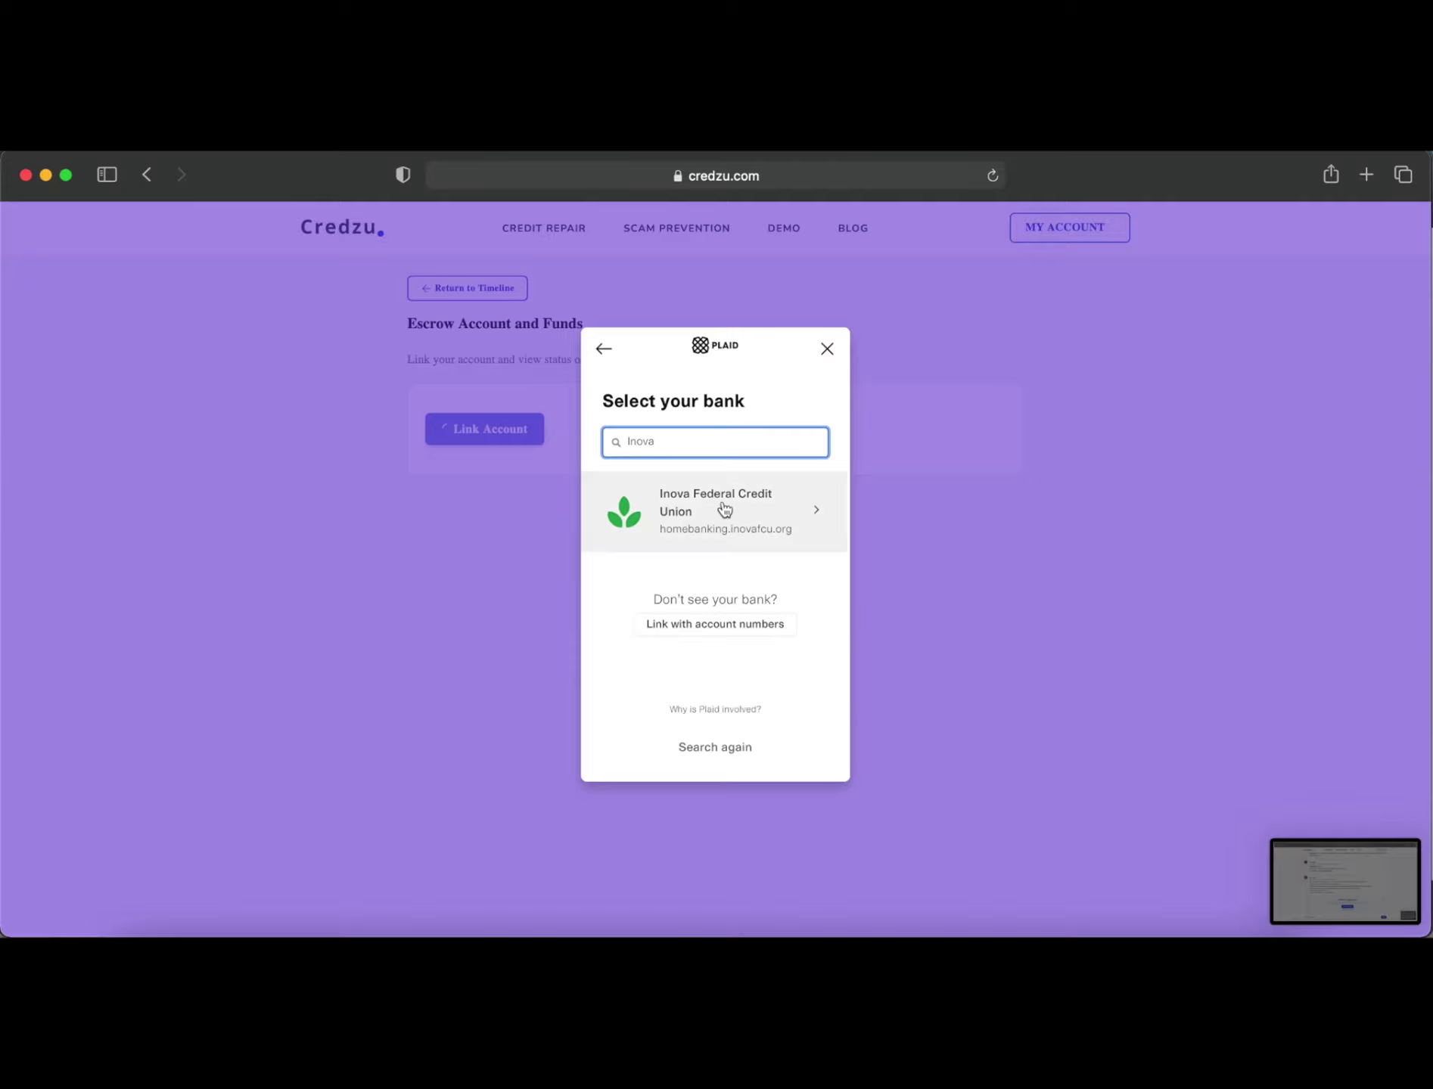
{"action": "left_click", "coordinate": [724, 510]}
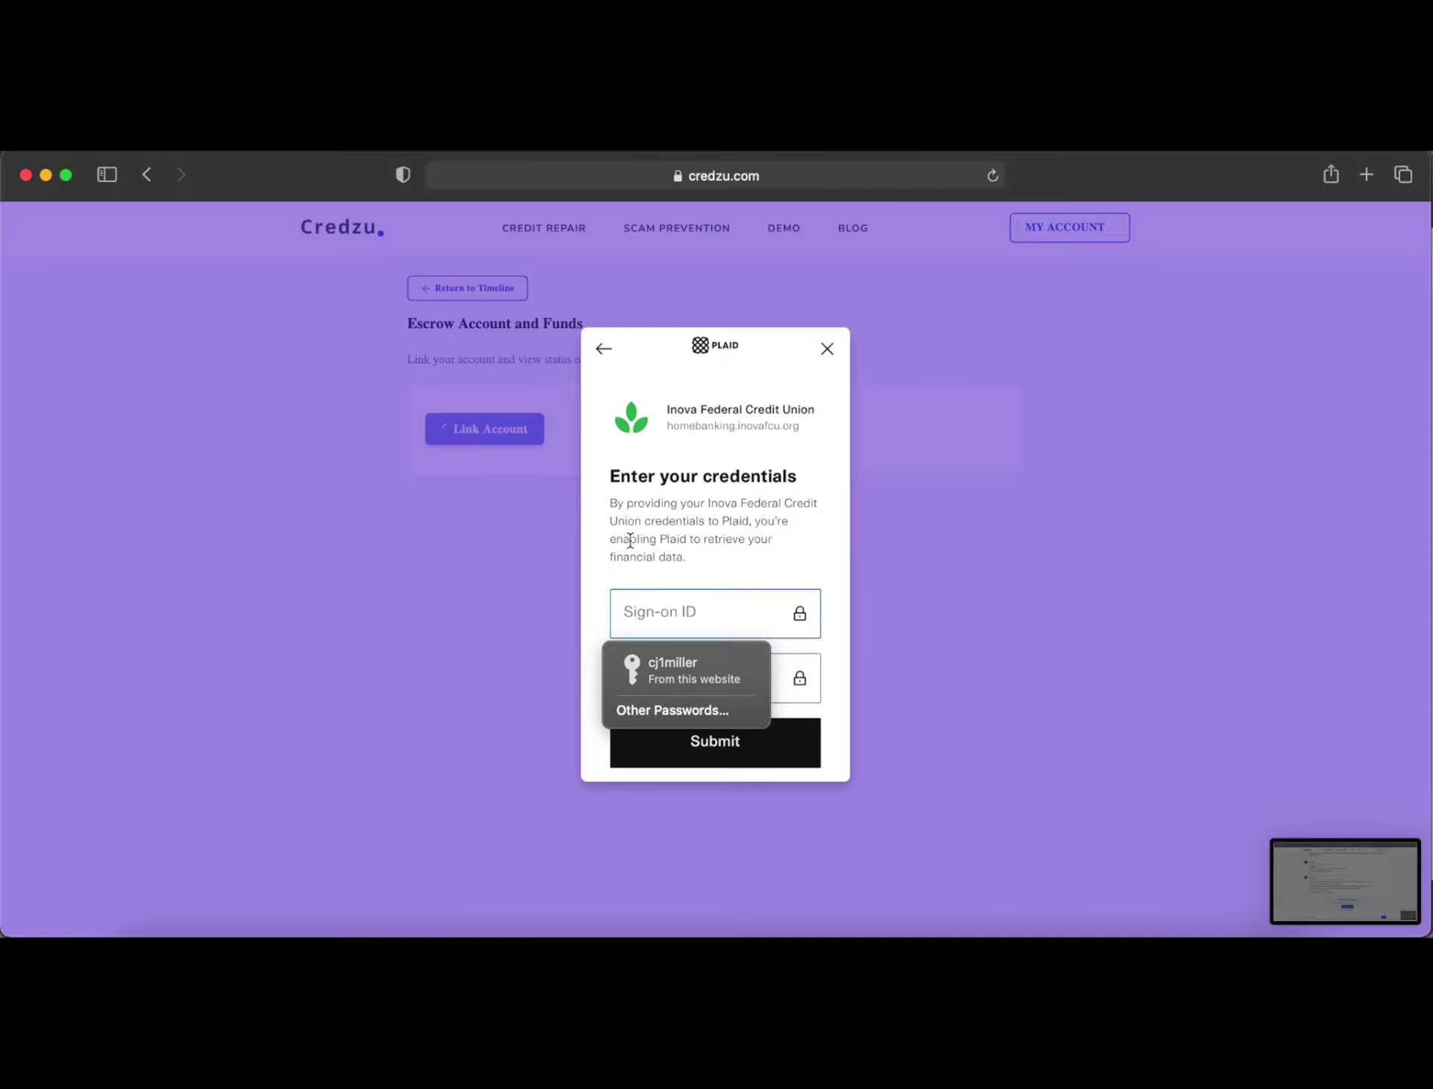
- Select the third Shield Checking account and confirm it for escrow funding
{"action": "scroll", "coordinate": [595, 570], "scroll_direction": "down", "scroll_amount": 1}
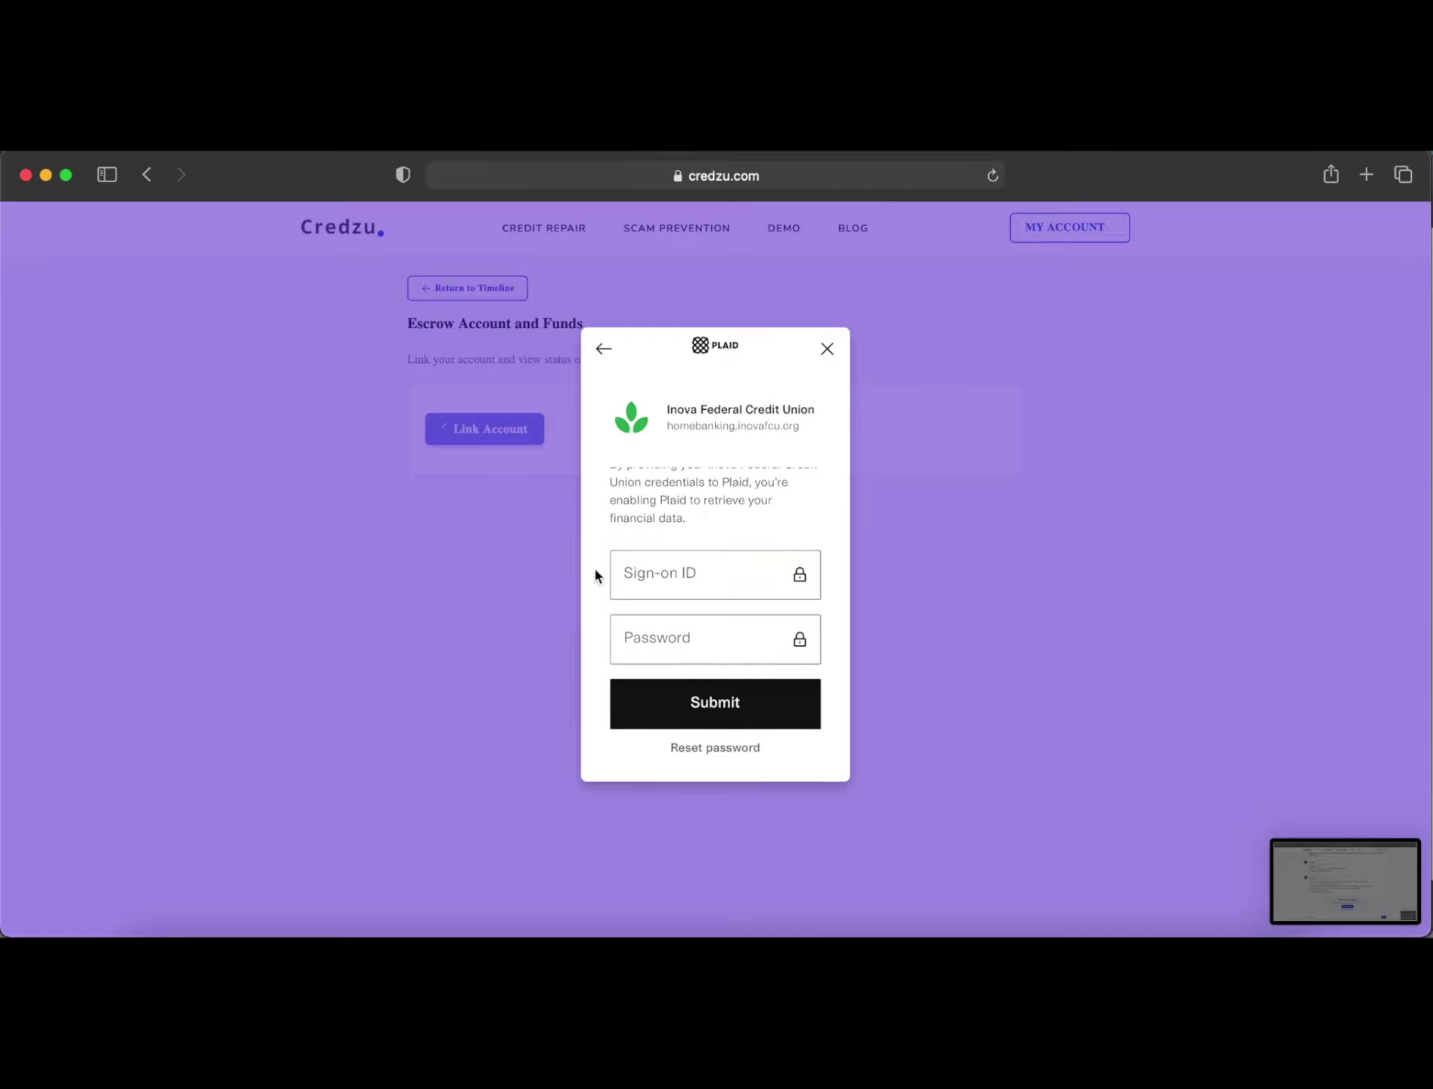
{"action": "scroll", "coordinate": [596, 570], "scroll_direction": "up", "scroll_amount": 1}
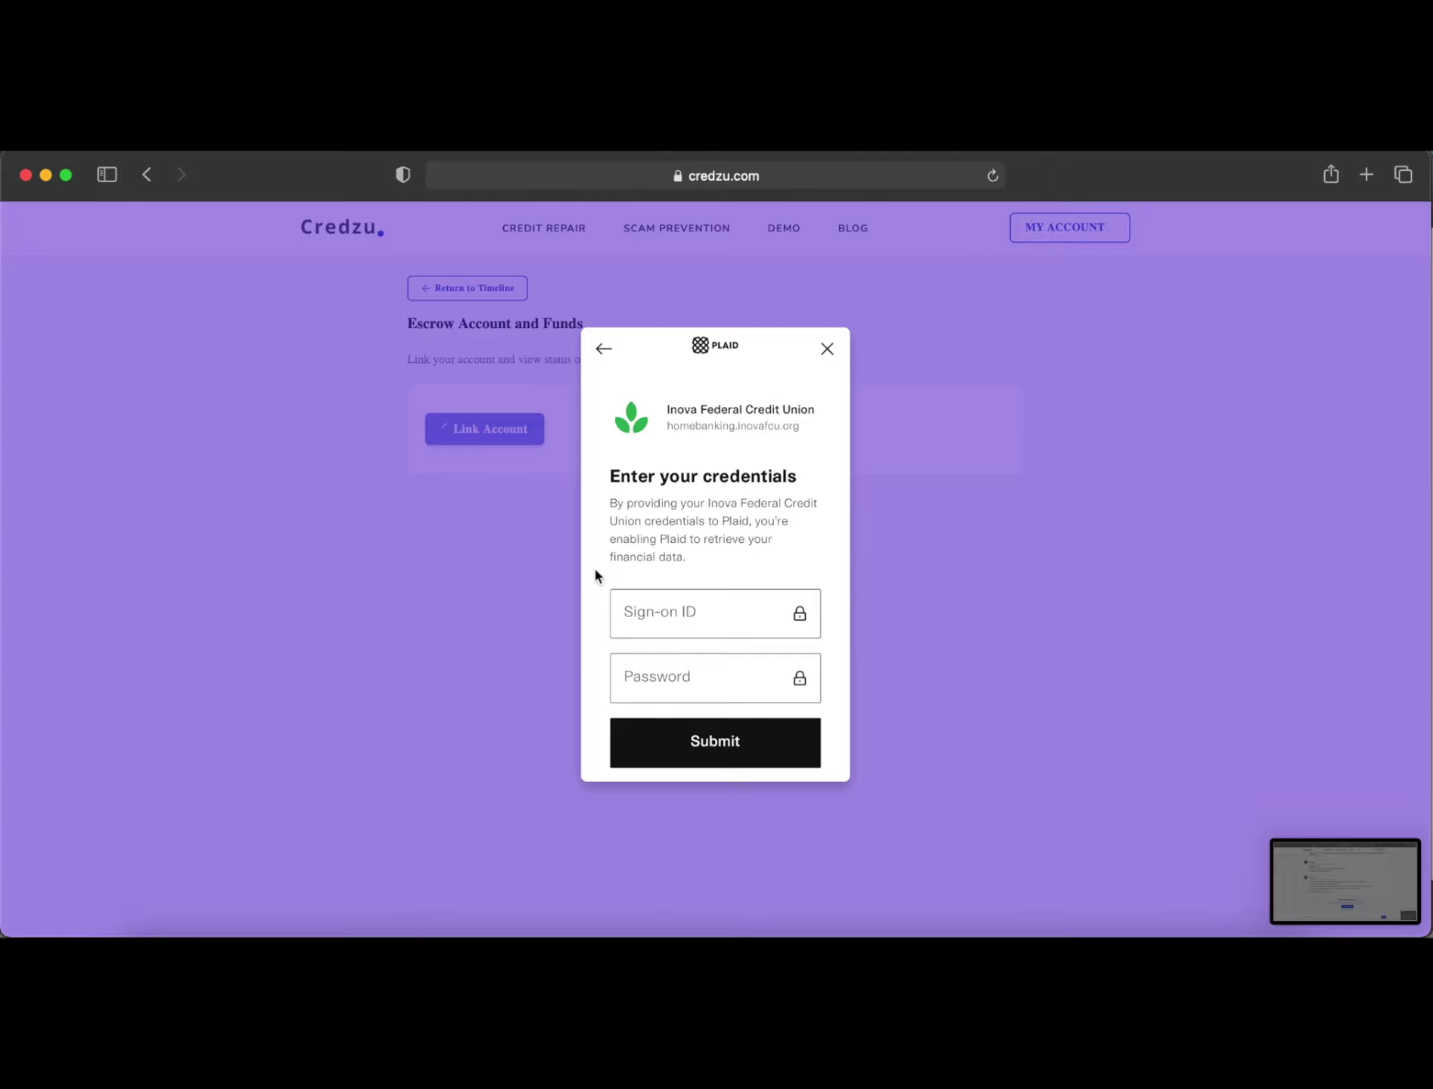
{"action": "left_click", "coordinate": [713, 617]}
{"action": "left_click", "coordinate": [753, 551]}
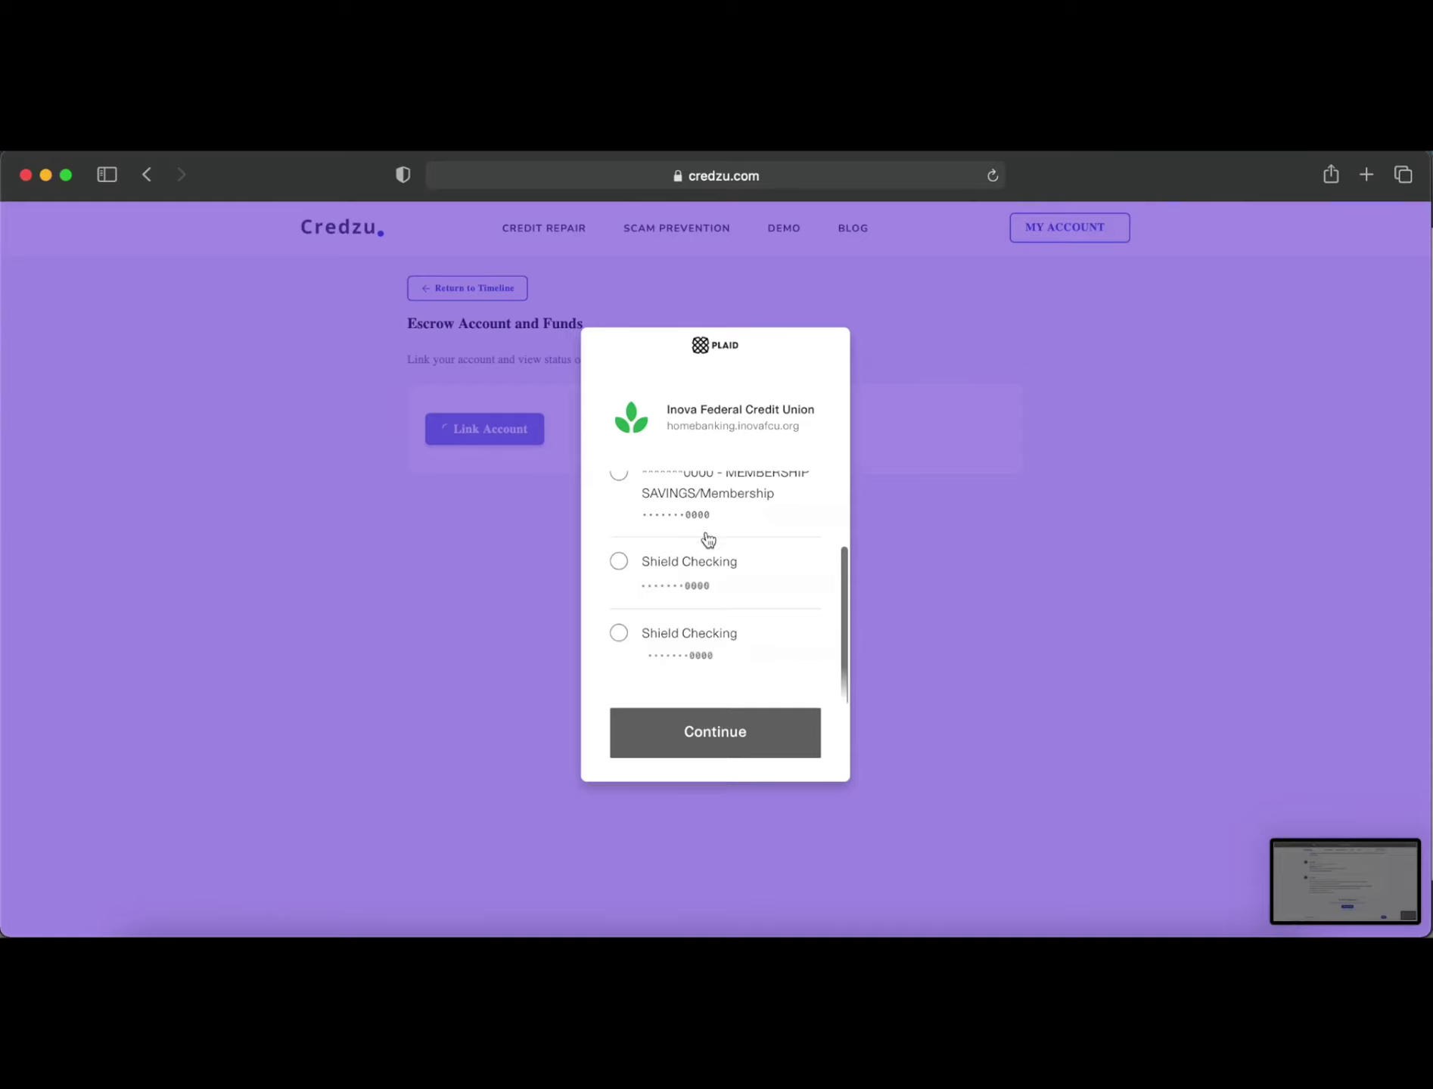
{"action": "left_click", "coordinate": [618, 634]}
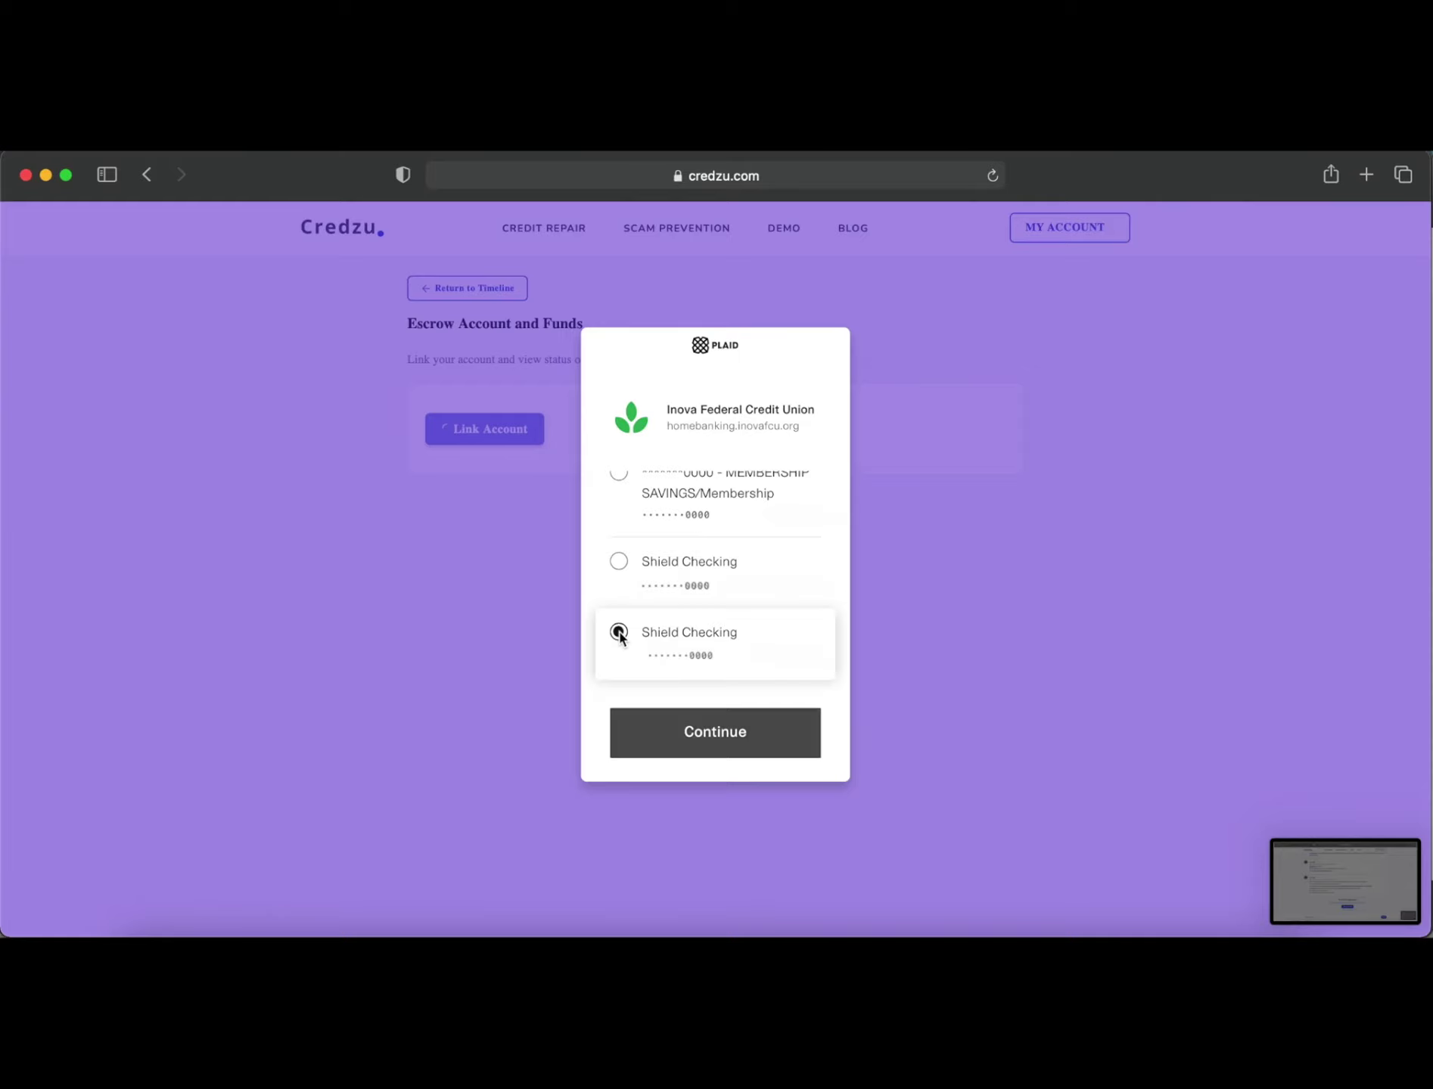
{"action": "left_click", "coordinate": [715, 733]}
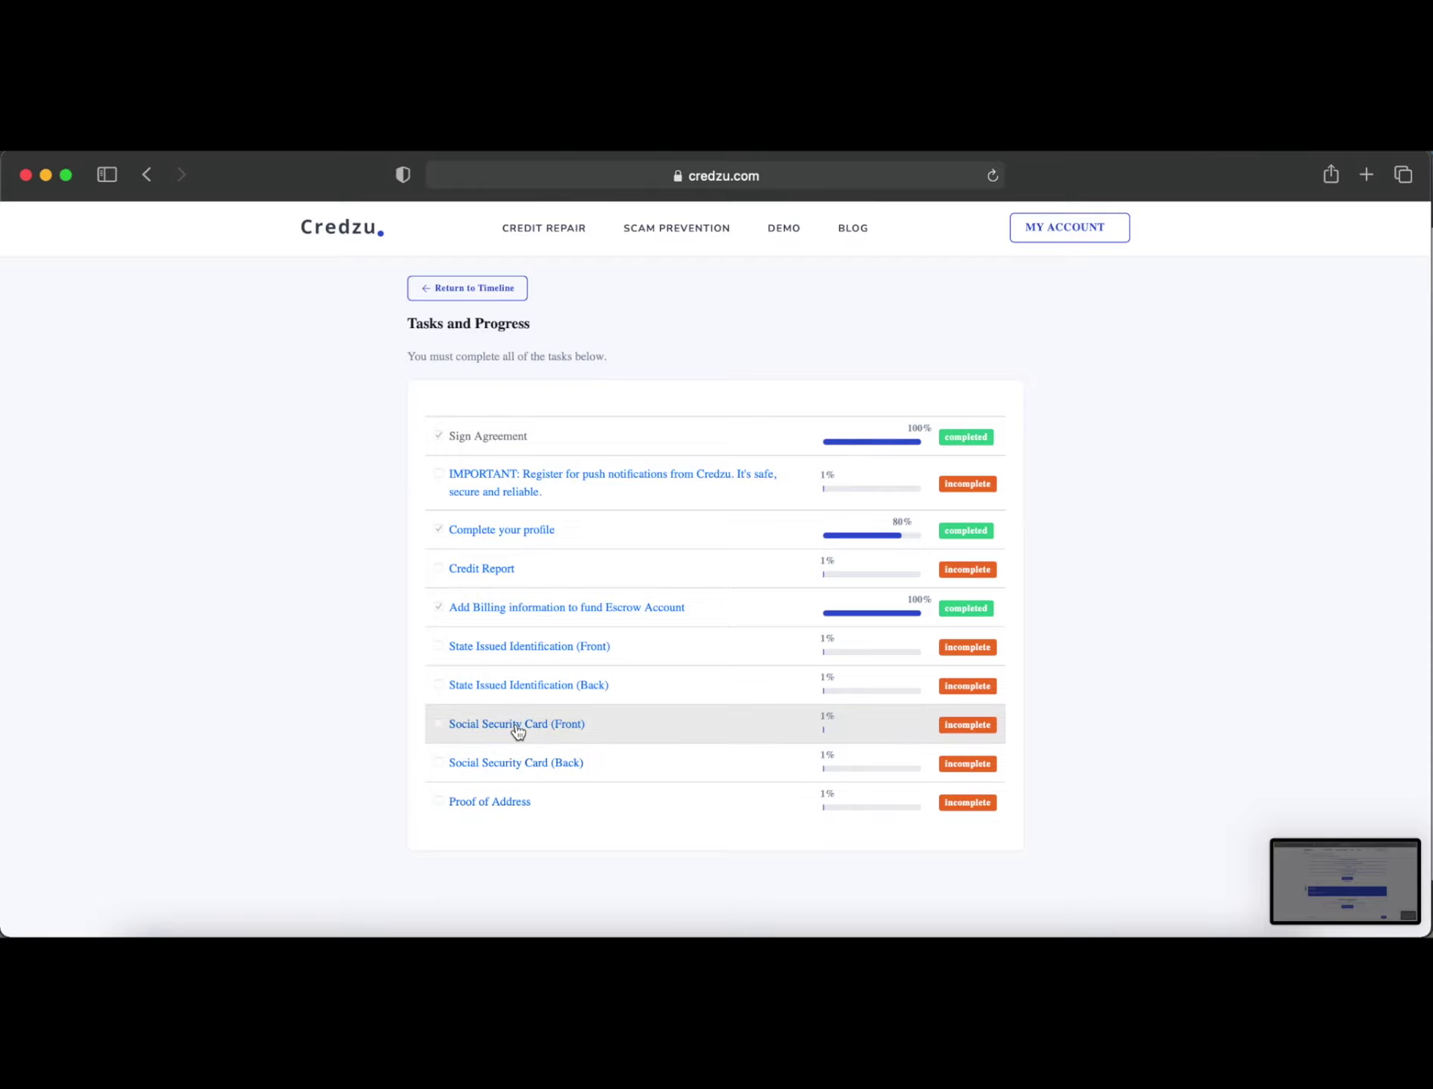
- Open the State Issued Identification (Front) upload task
{"action": "left_click", "coordinate": [519, 655]}
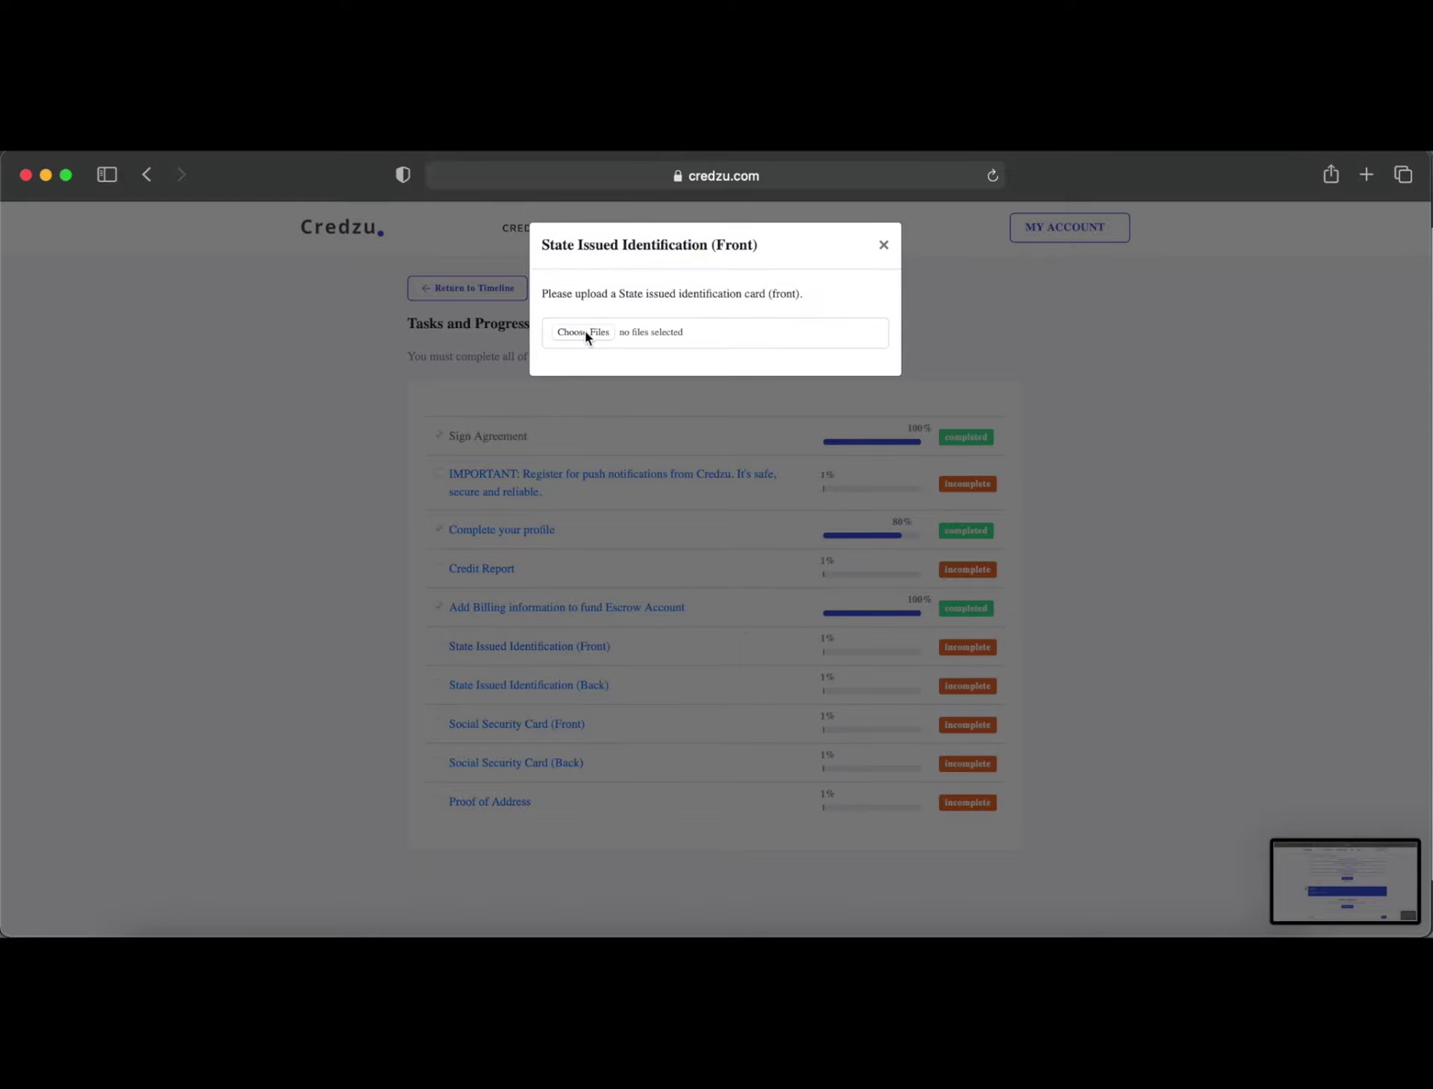
- Close the ID upload dialog without adding a file and return to the chat timeline
{"action": "left_click", "coordinate": [883, 245]}
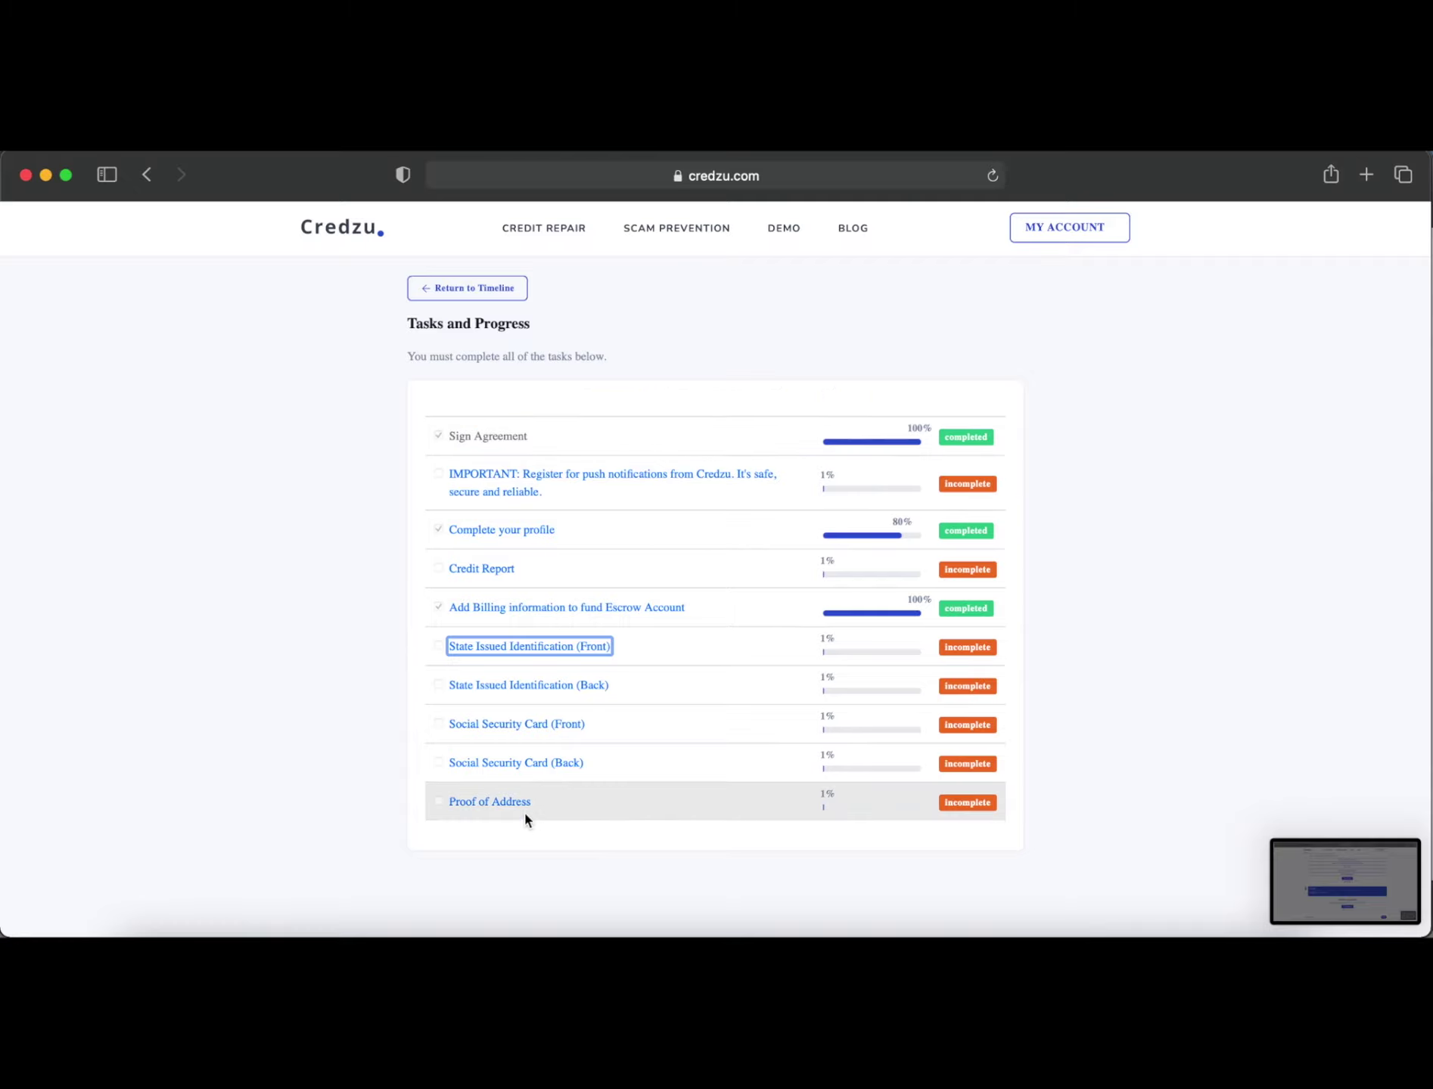
{"action": "left_click", "coordinate": [471, 291]}
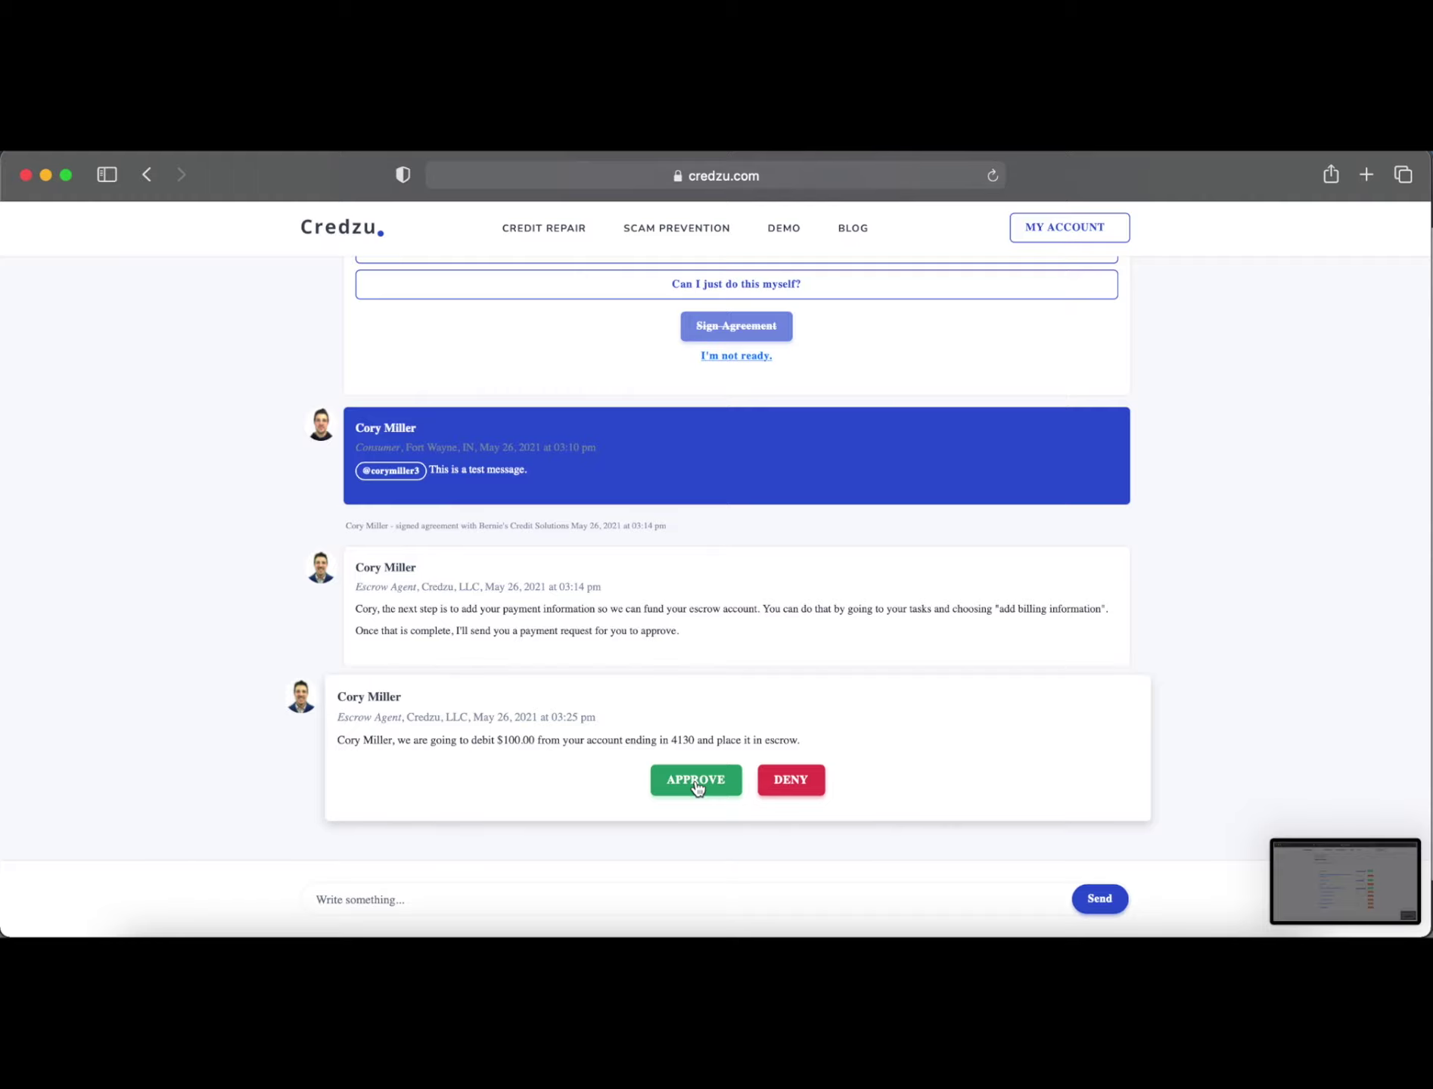
- Approve and confirm the $100.00 escrow debit, then start a new chat message
{"action": "left_click", "coordinate": [697, 788]}
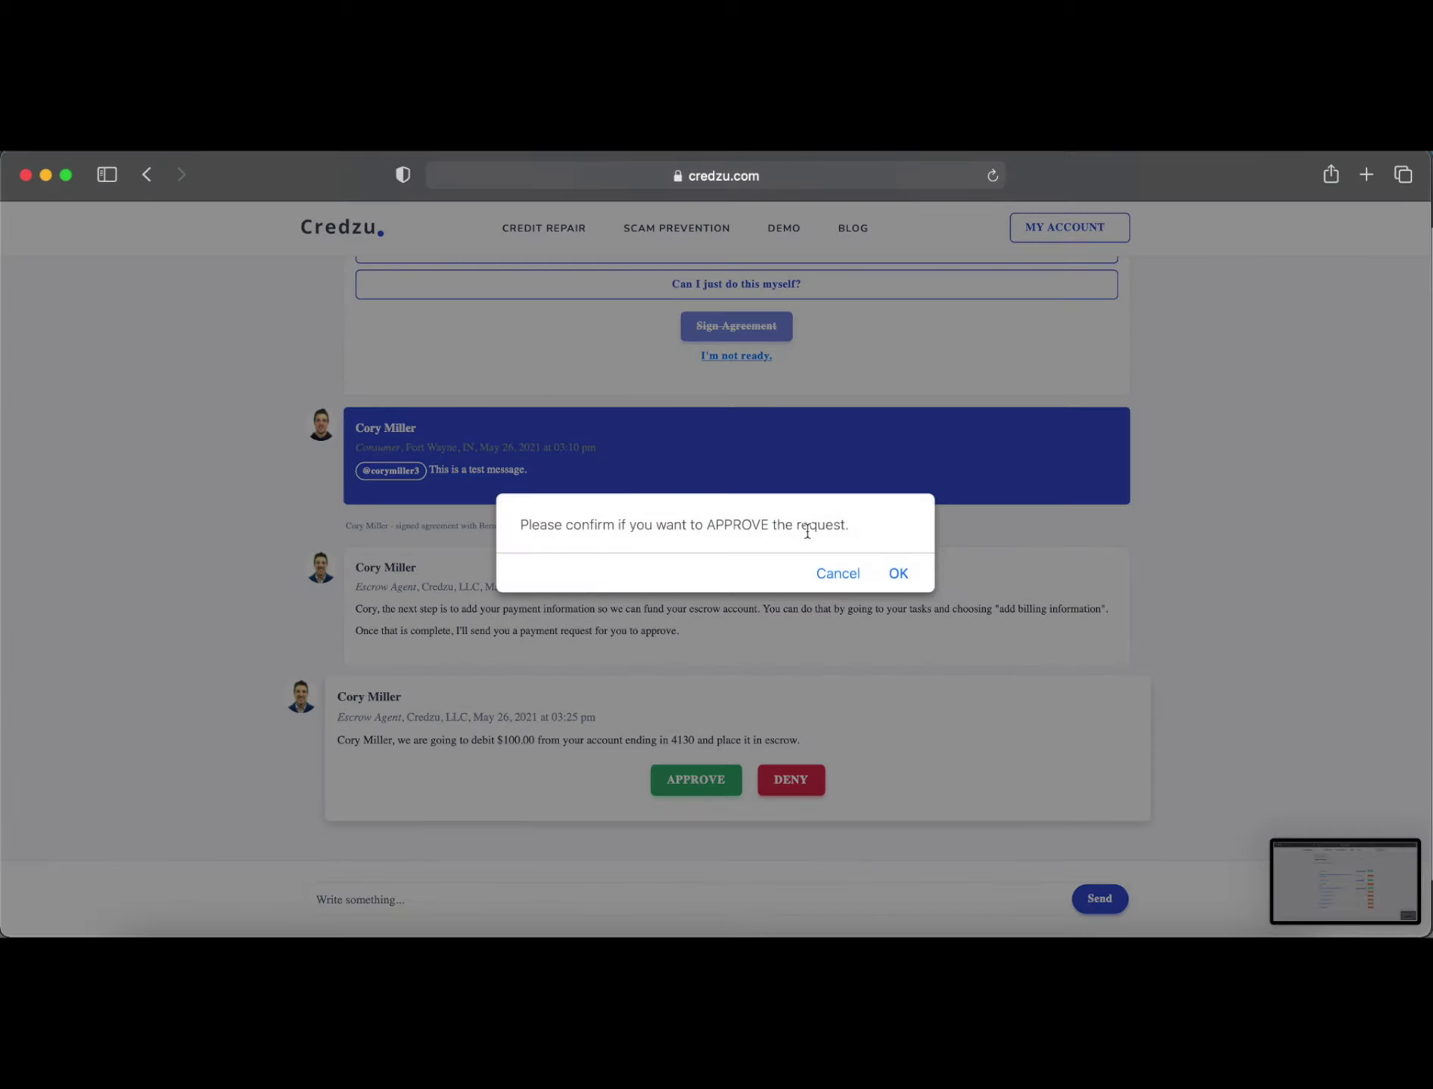
{"action": "left_click", "coordinate": [897, 576]}
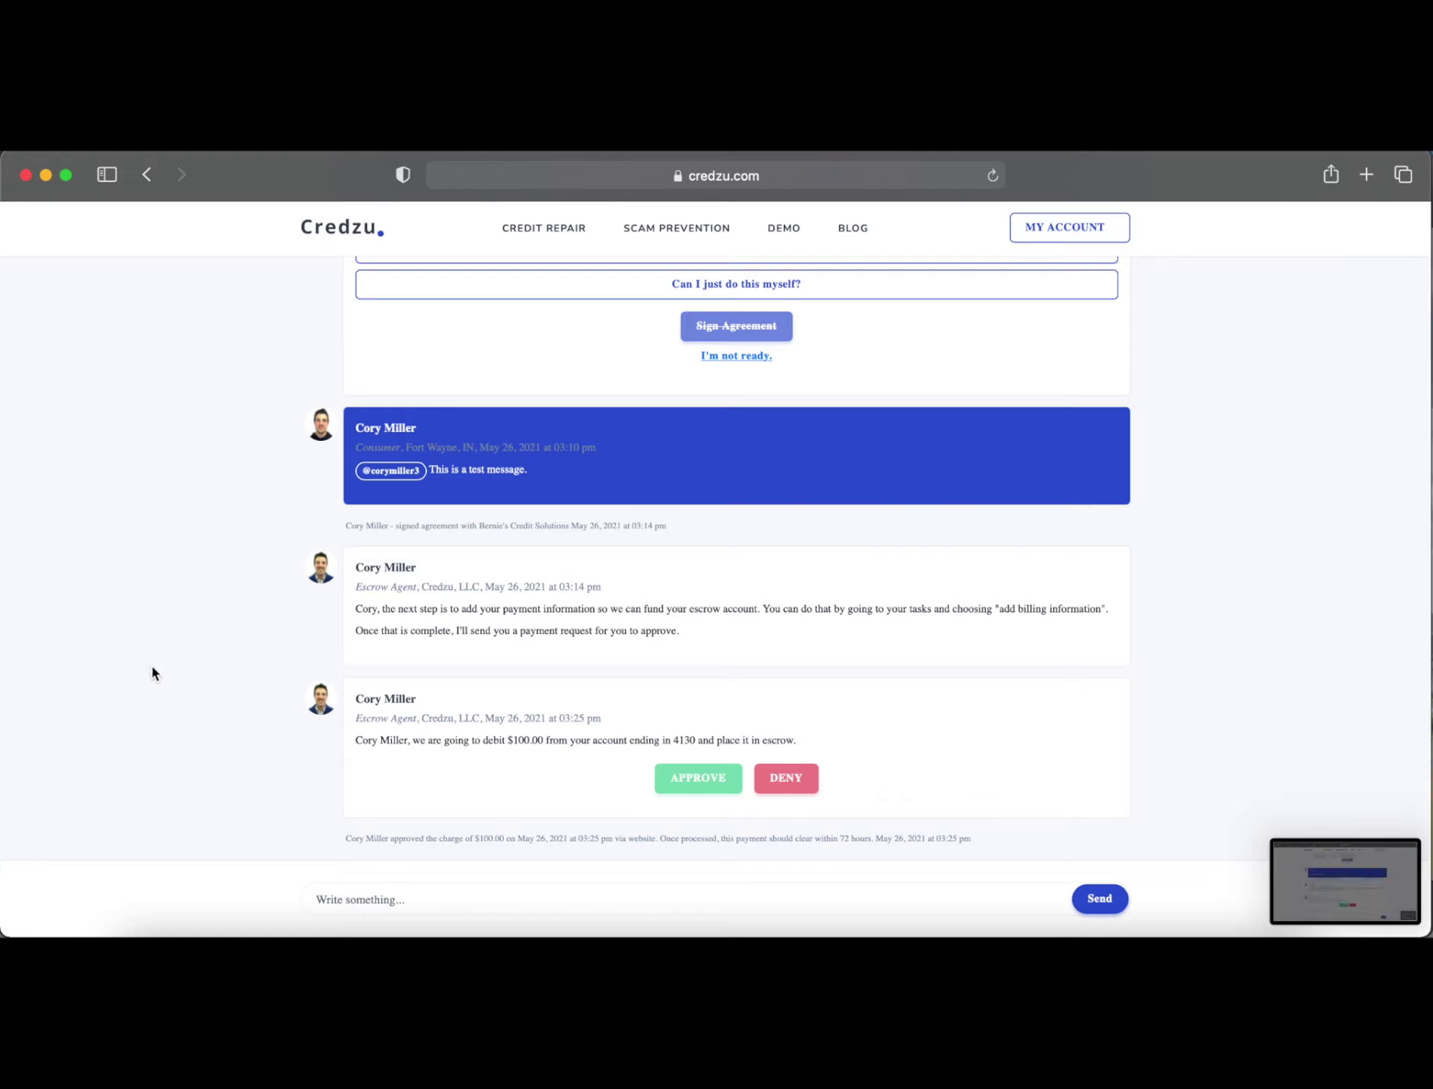
{"action": "left_click", "coordinate": [363, 904]}
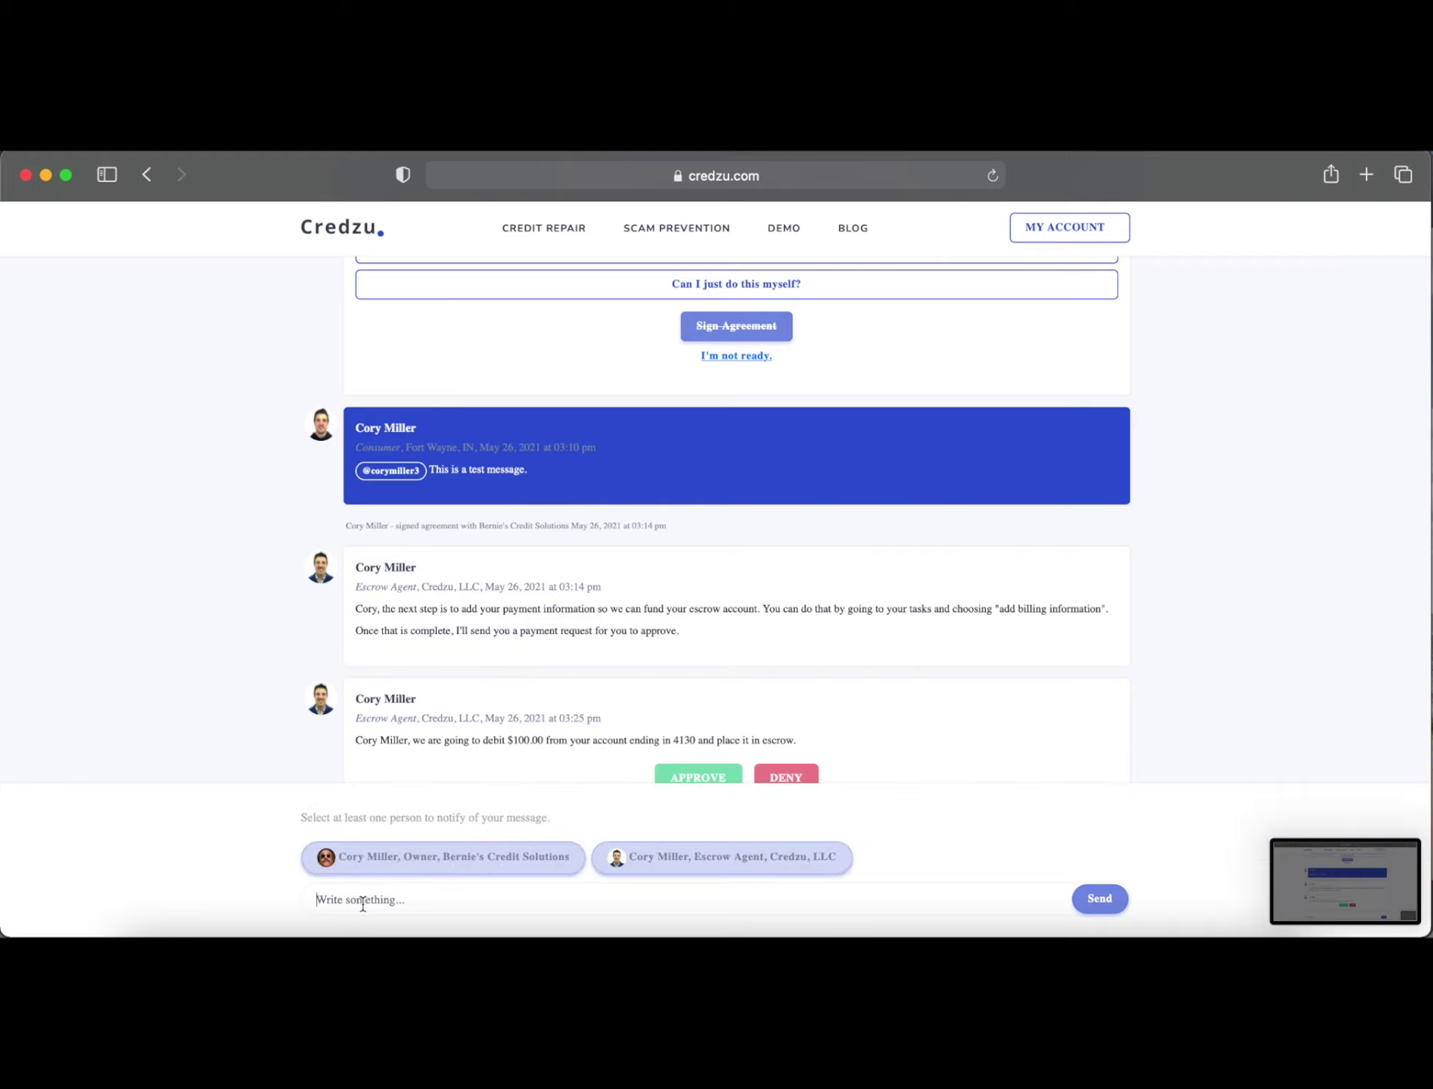
{"action": "left_click", "coordinate": [417, 866]}
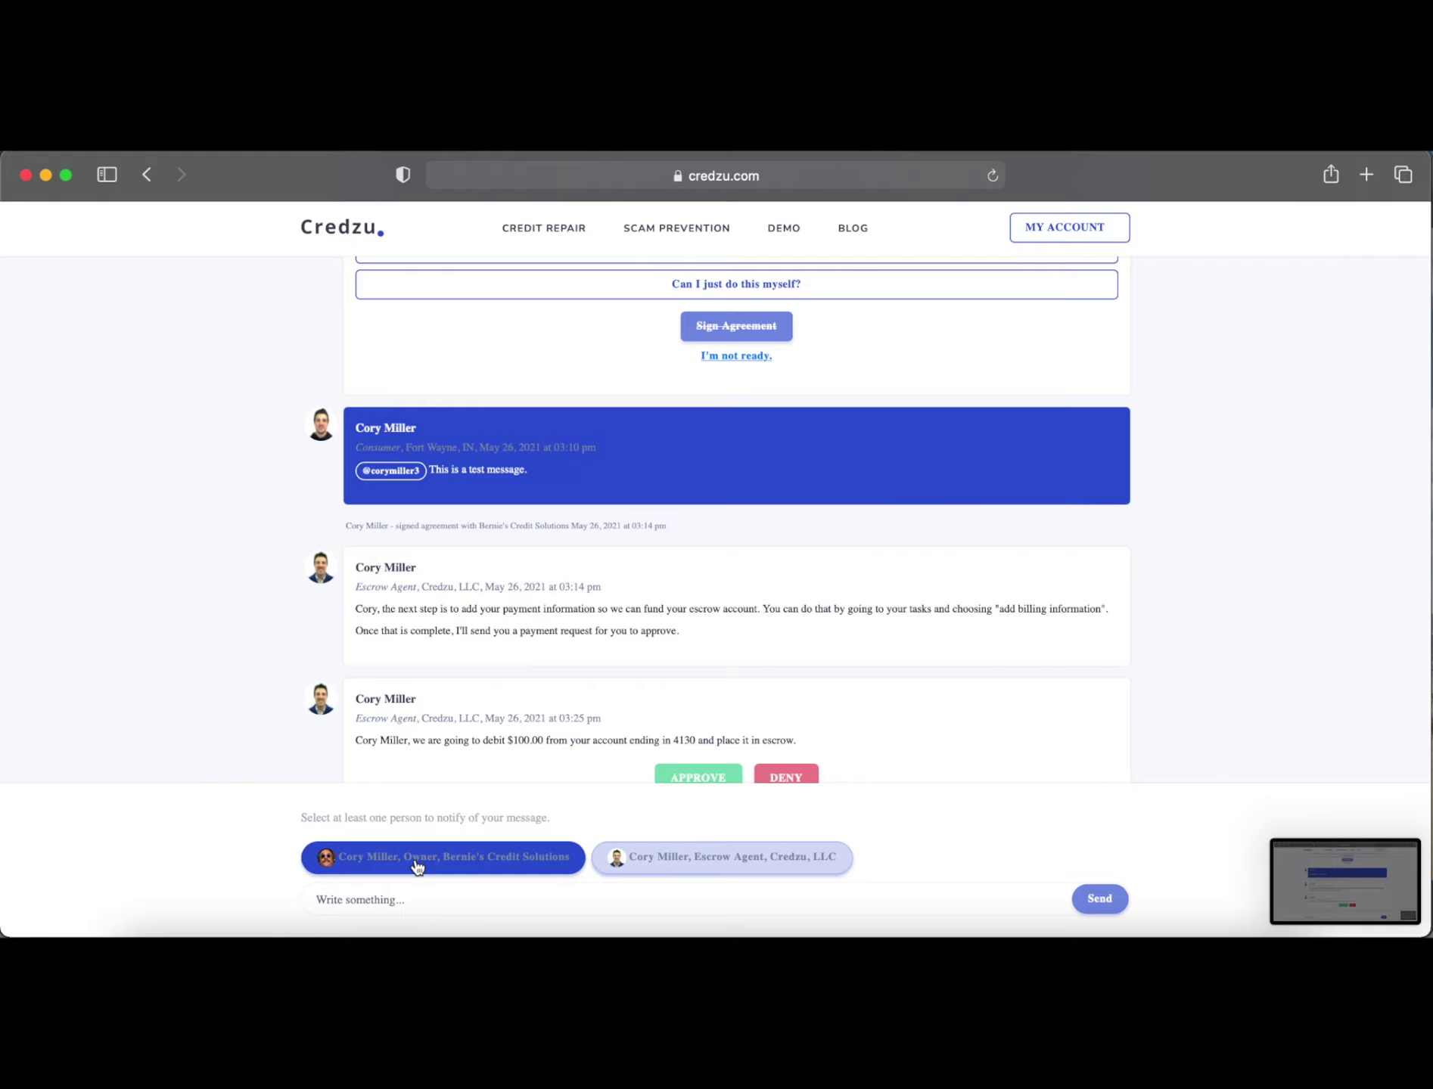
- Send the escrow agent the message 'When is my next payment?'
{"action": "left_click", "coordinate": [418, 866]}
{"action": "left_click", "coordinate": [665, 870]}
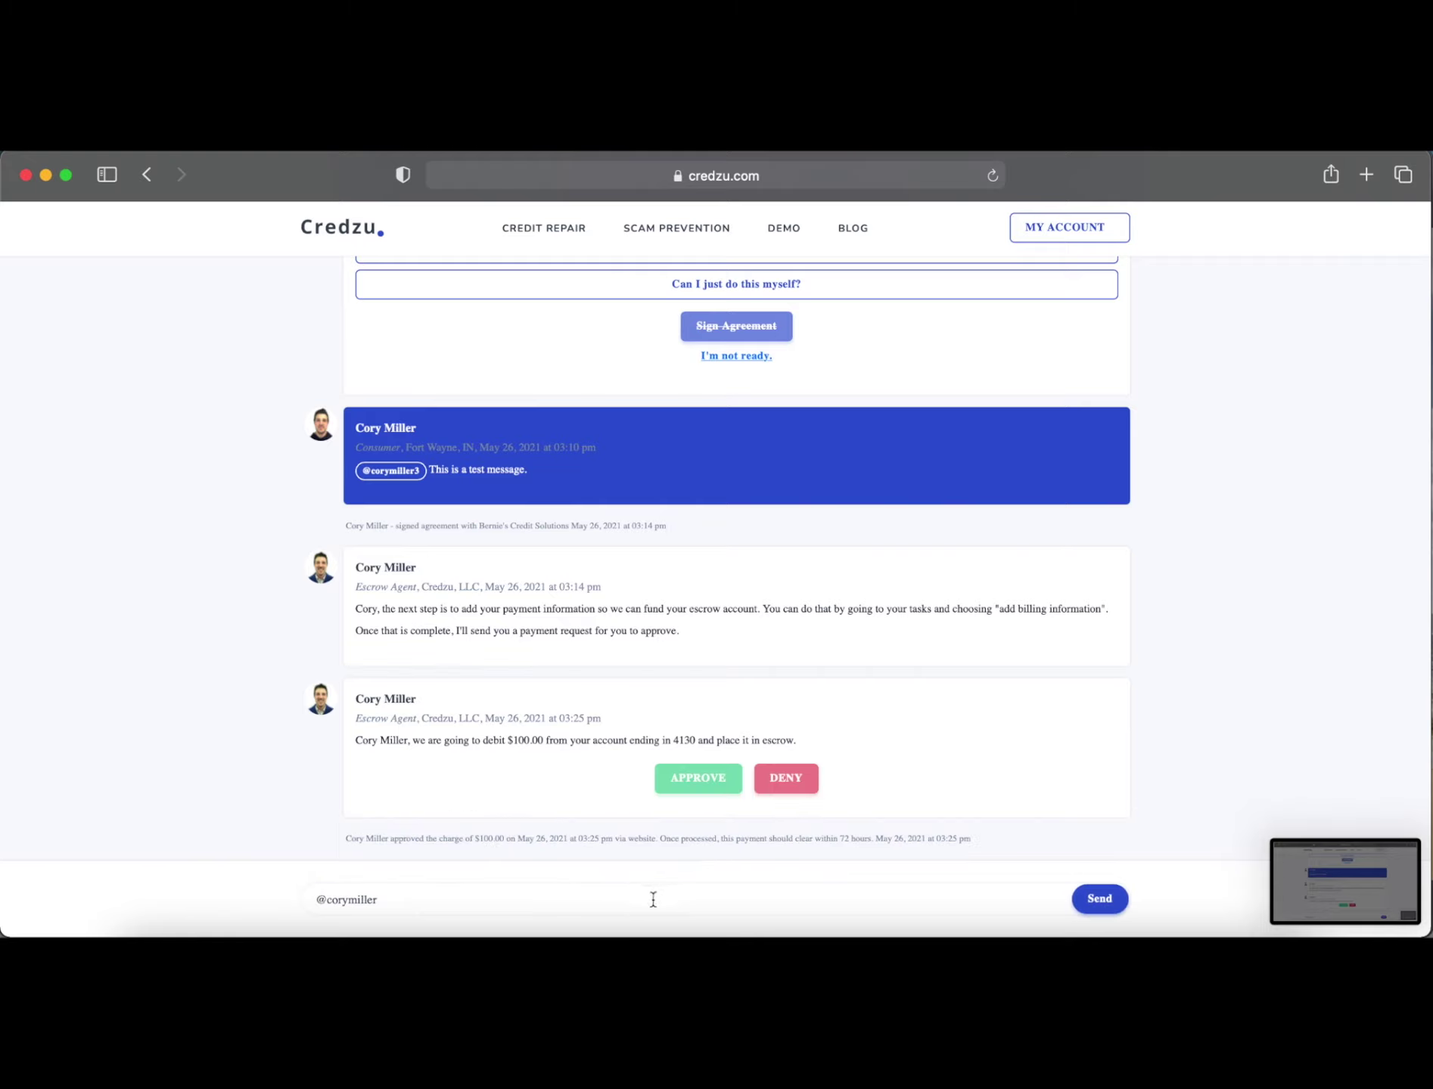
{"action": "type", "text": "When is my next payment?"}
{"action": "key", "text": "Return"}
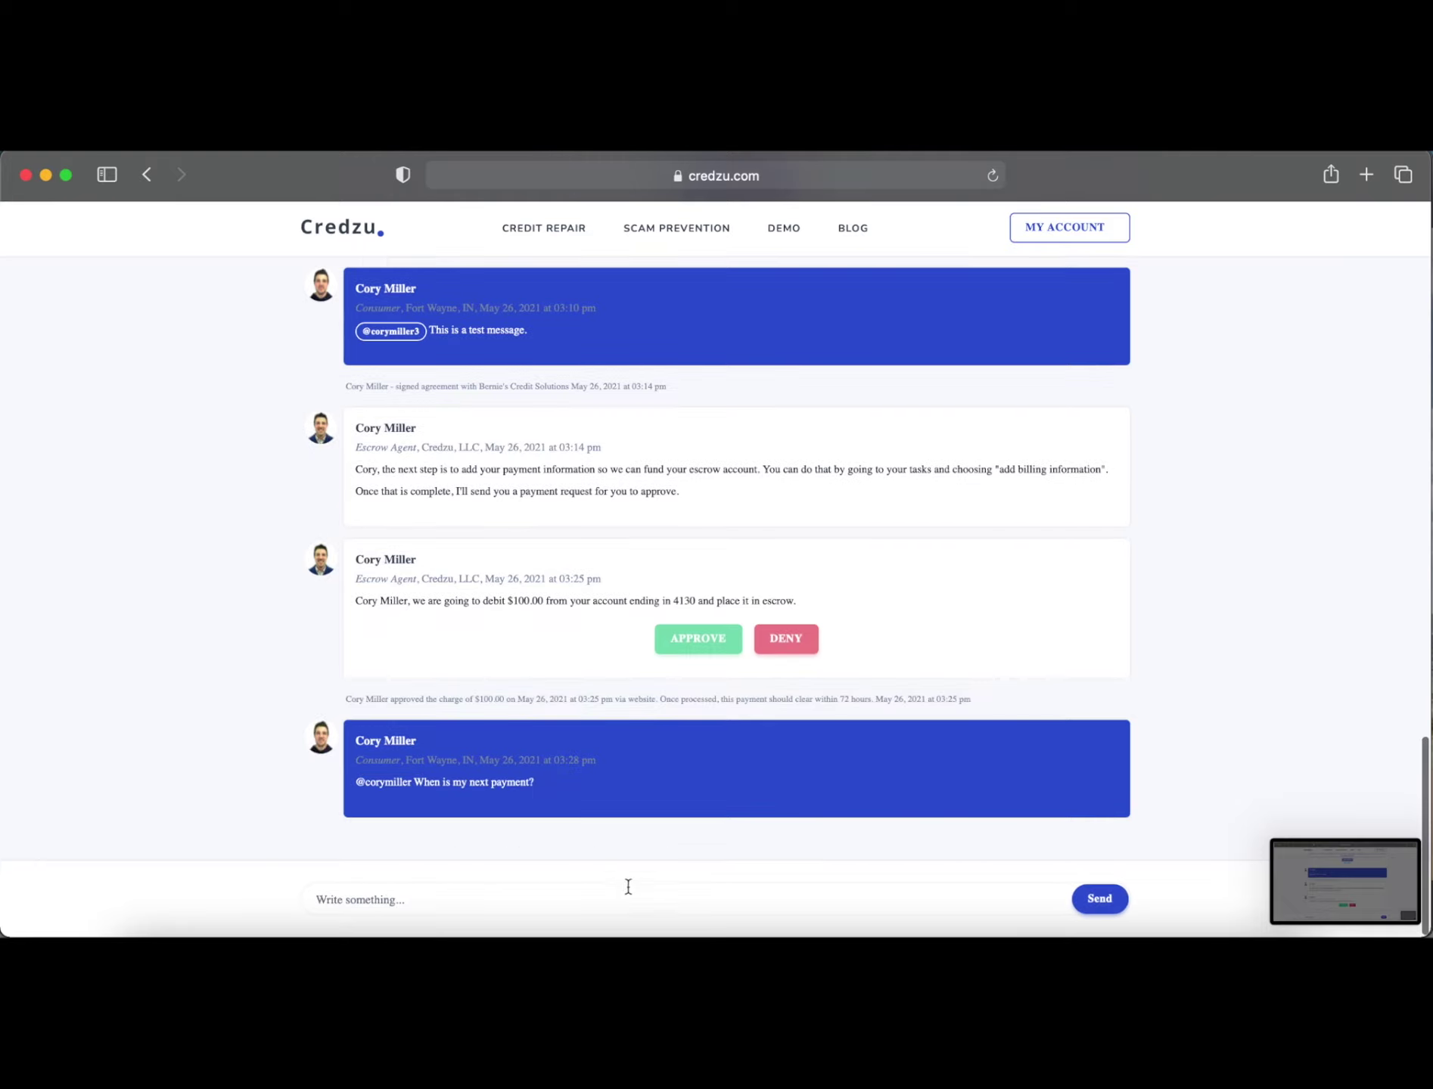